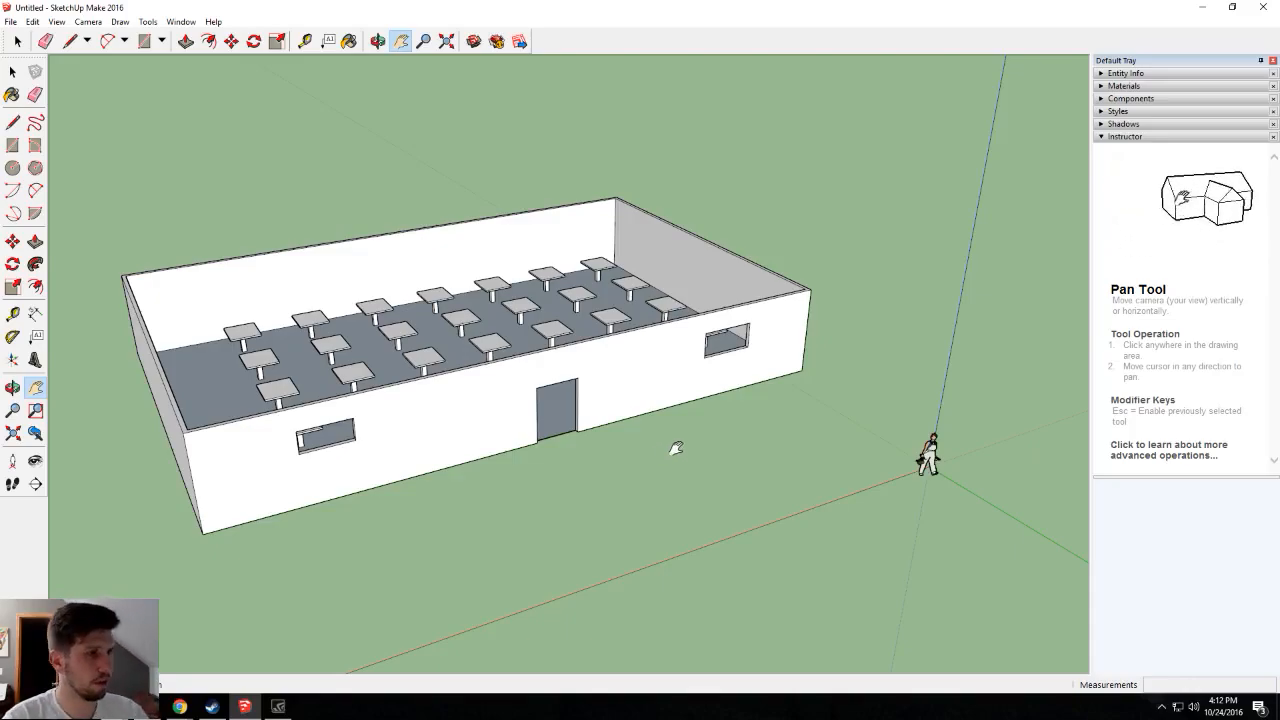
Examine the building's front wall around the doorway and check which geometry is connected to it.
{"action": "scroll", "coordinate": [676, 448], "scroll_direction": "up", "scroll_amount": 1}
{"action": "middle_click_drag", "start_coordinate": [674, 446], "coordinate": [652, 428]}
{"action": "scroll", "coordinate": [652, 428], "scroll_direction": "up", "scroll_amount": 2}
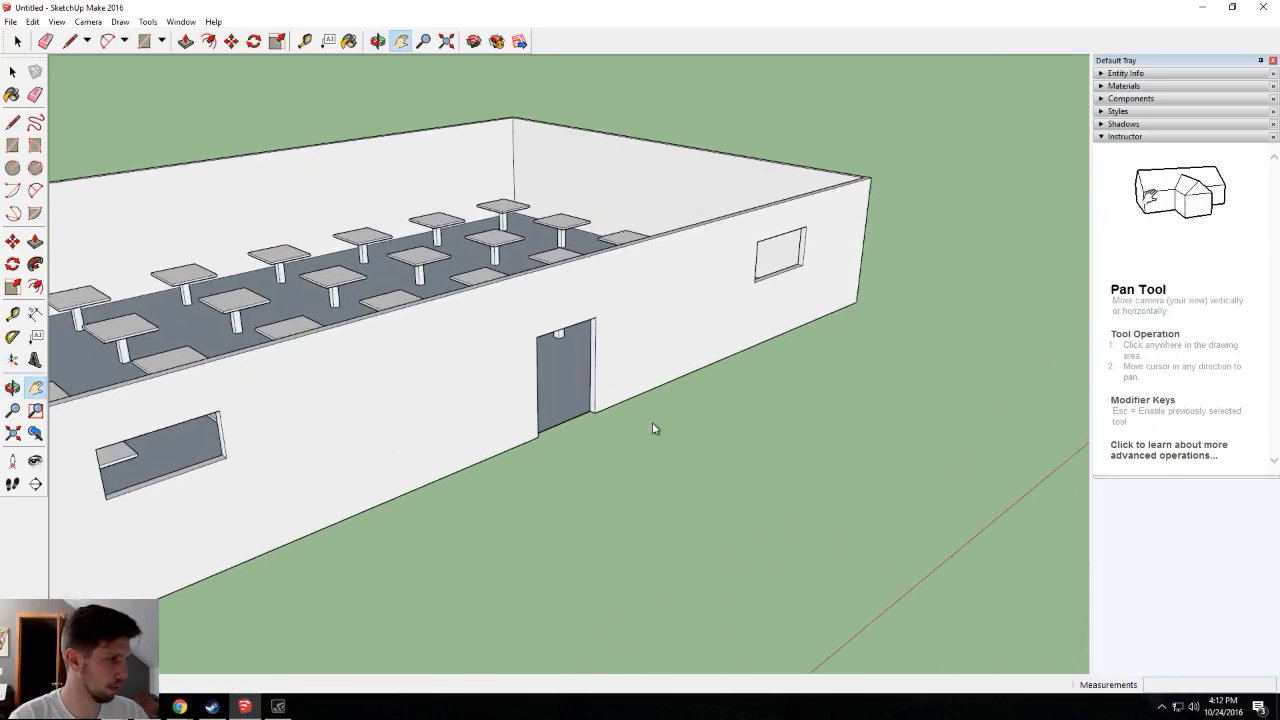
{"action": "left_click_drag", "start_coordinate": [556, 432], "coordinate": [716, 405]}
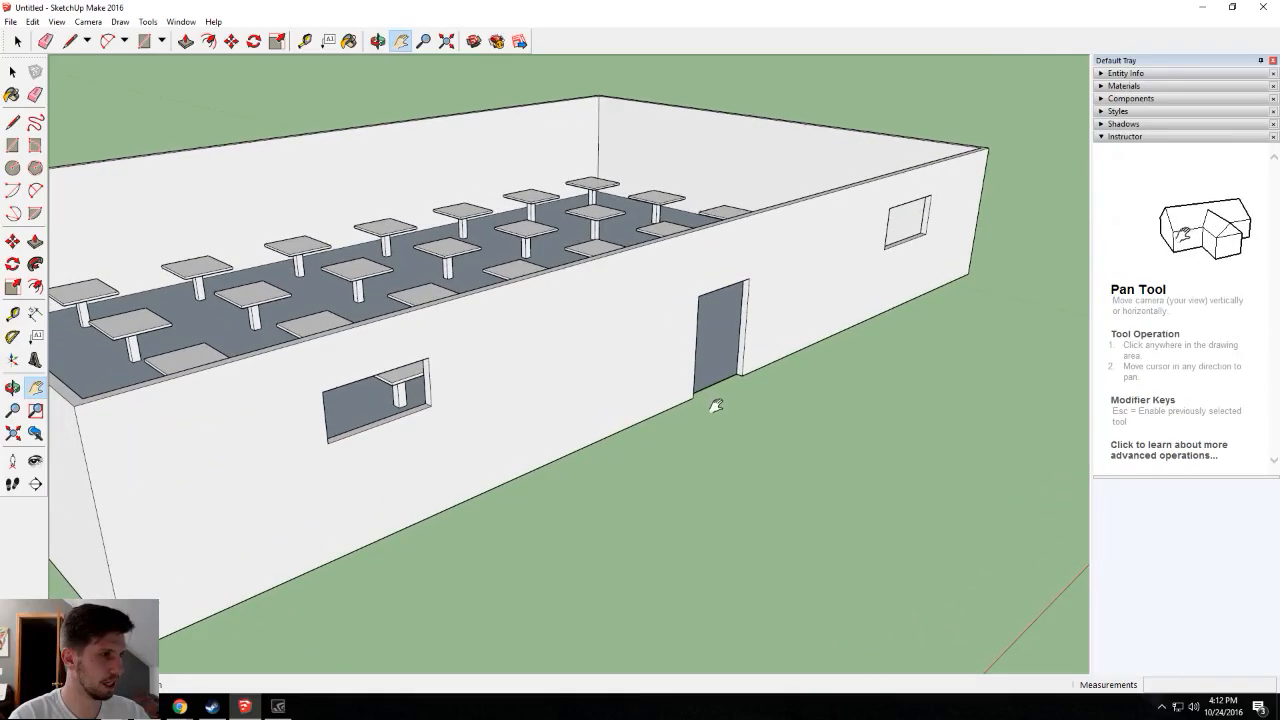
{"action": "scroll", "coordinate": [716, 405], "scroll_direction": "down", "scroll_amount": 1}
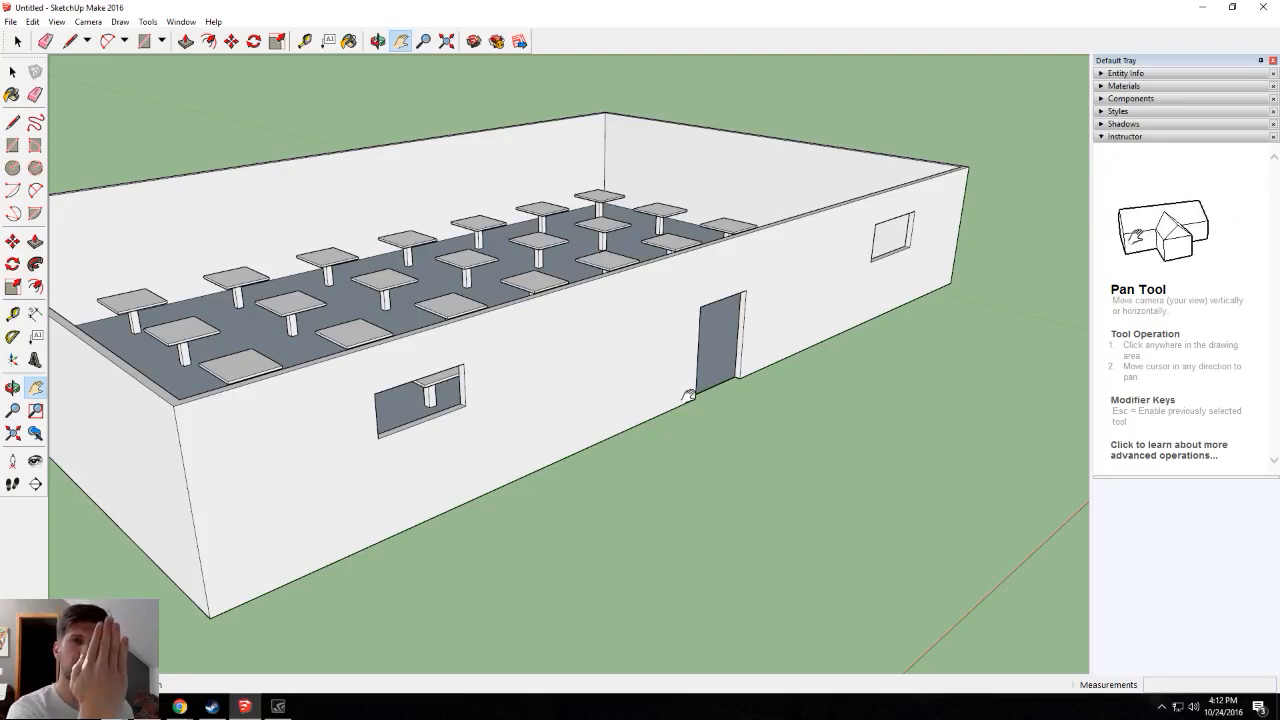
{"action": "left_click_drag", "start_coordinate": [826, 330], "coordinate": [716, 362]}
{"action": "scroll", "coordinate": [718, 362], "scroll_direction": "up", "scroll_amount": 2}
{"action": "scroll", "coordinate": [724, 356], "scroll_direction": "down", "scroll_amount": 2}
{"action": "scroll", "coordinate": [664, 396], "scroll_direction": "up", "scroll_amount": 2}
{"action": "left_click_drag", "start_coordinate": [663, 397], "coordinate": [700, 369]}
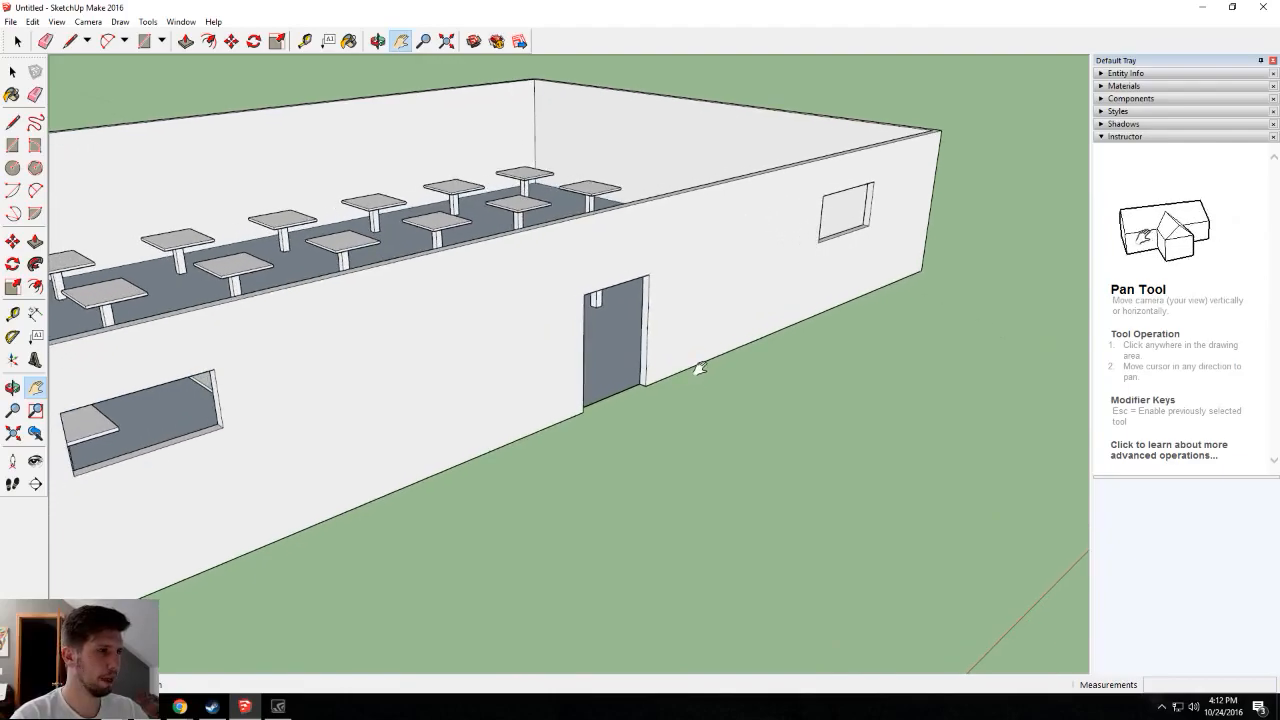
{"action": "key", "text": "space"}
{"action": "triple_click", "coordinate": [678, 292]}
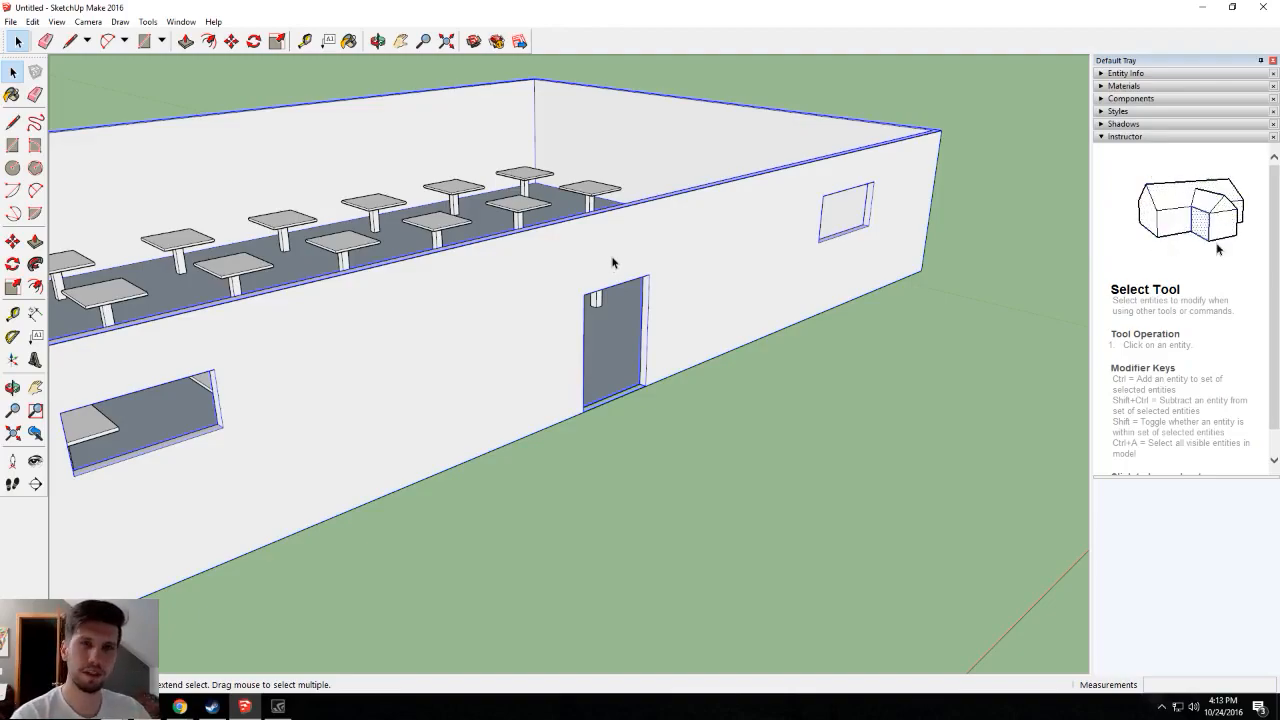
{"action": "left_click", "coordinate": [733, 410]}
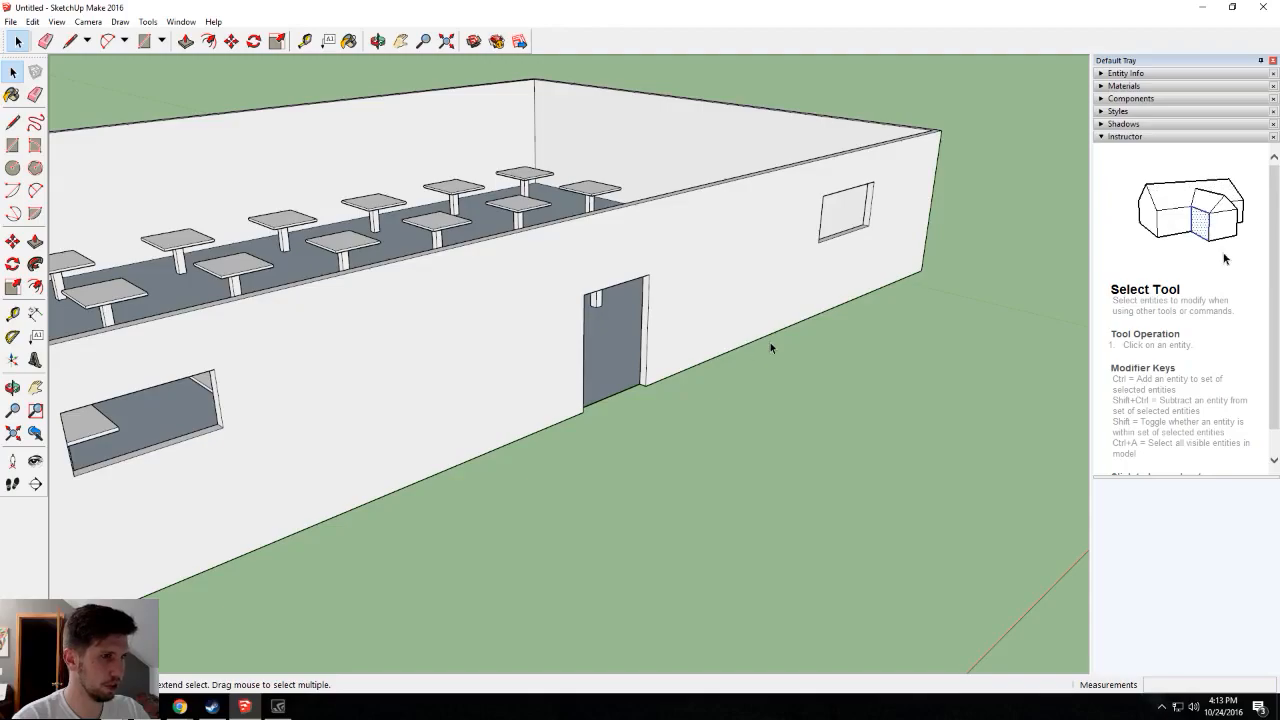
Draw a rectangle about 5' 7" by 7' 5 1/8" across the doorway, spanning its diagonally opposite corners on the front wall.
{"action": "middle_click_drag", "start_coordinate": [774, 340], "coordinate": [558, 283]}
{"action": "scroll", "coordinate": [450, 260], "scroll_direction": "up", "scroll_amount": 4}
{"action": "middle_click_drag", "start_coordinate": [437, 253], "coordinate": [431, 194]}
{"action": "left_click", "coordinate": [441, 190]}
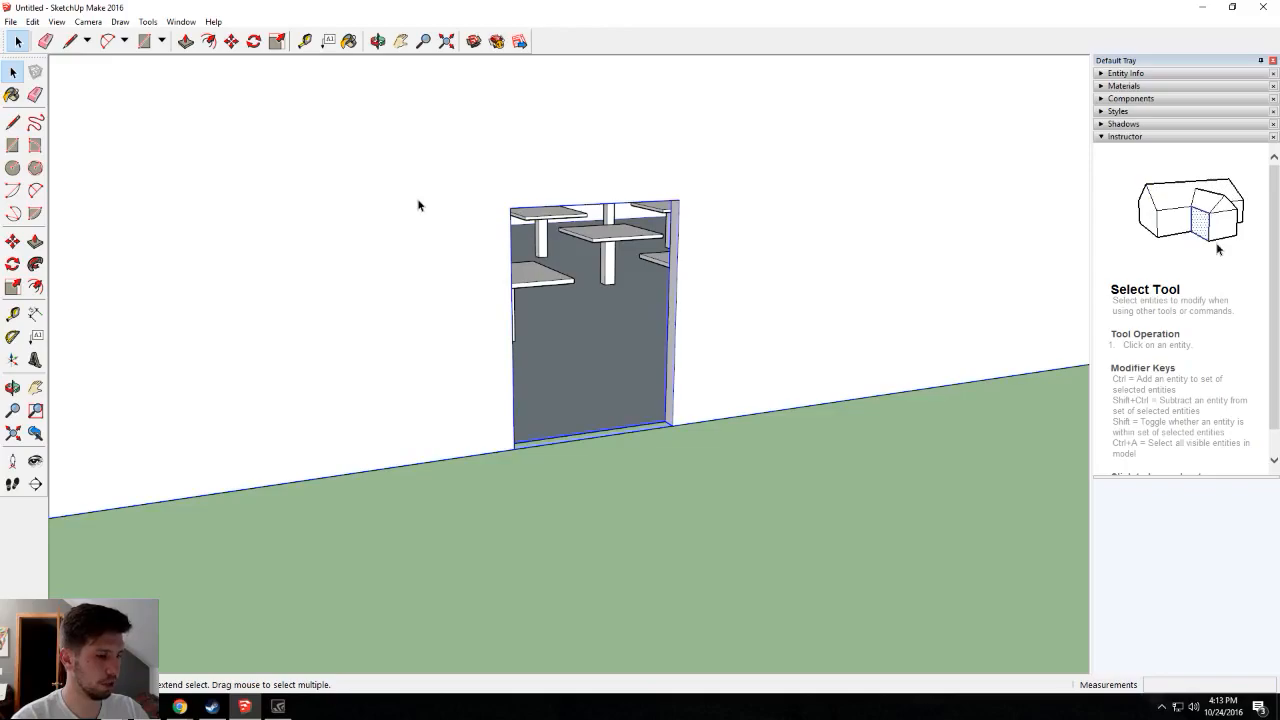
{"action": "key", "text": "r"}
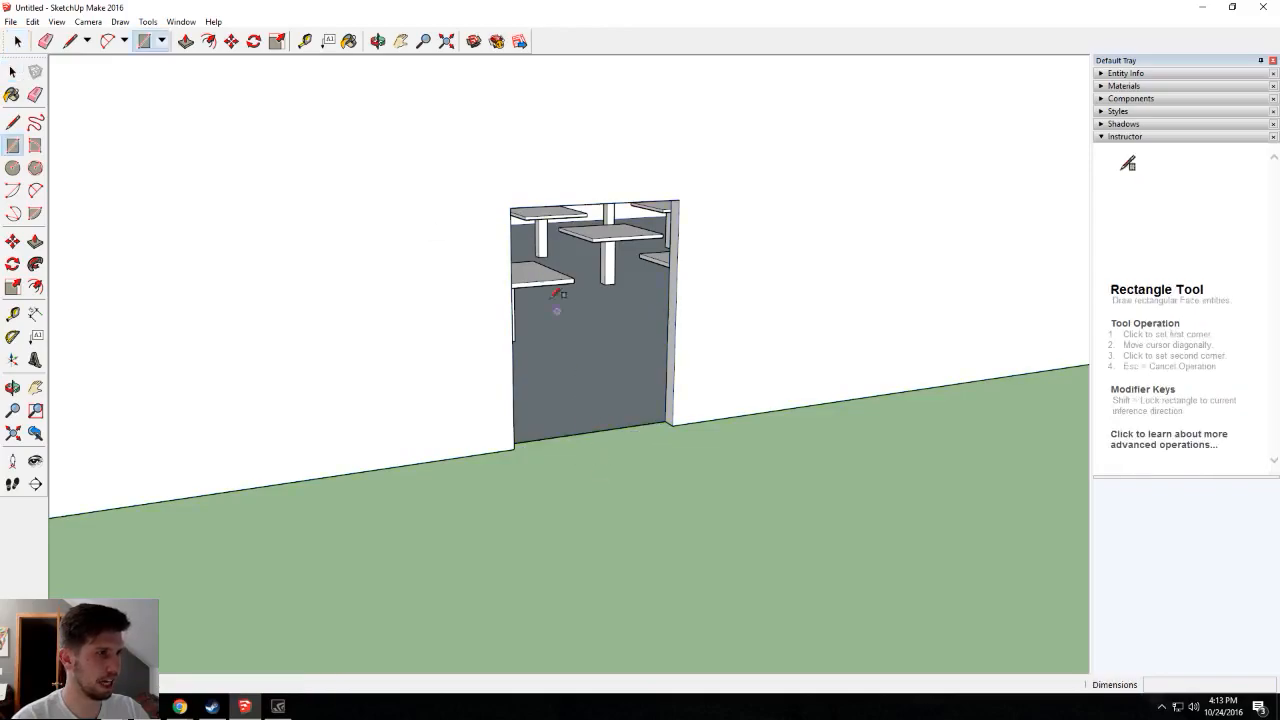
{"action": "left_click", "coordinate": [511, 208]}
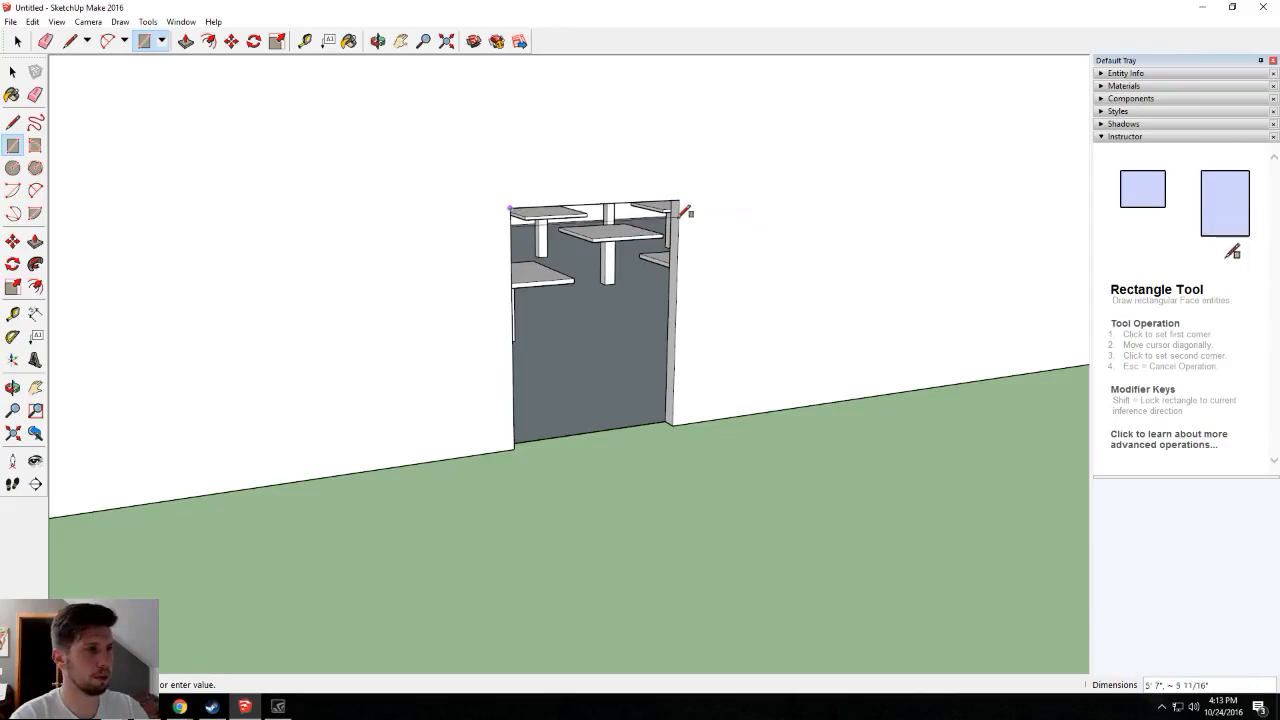
{"action": "left_click", "coordinate": [673, 424]}
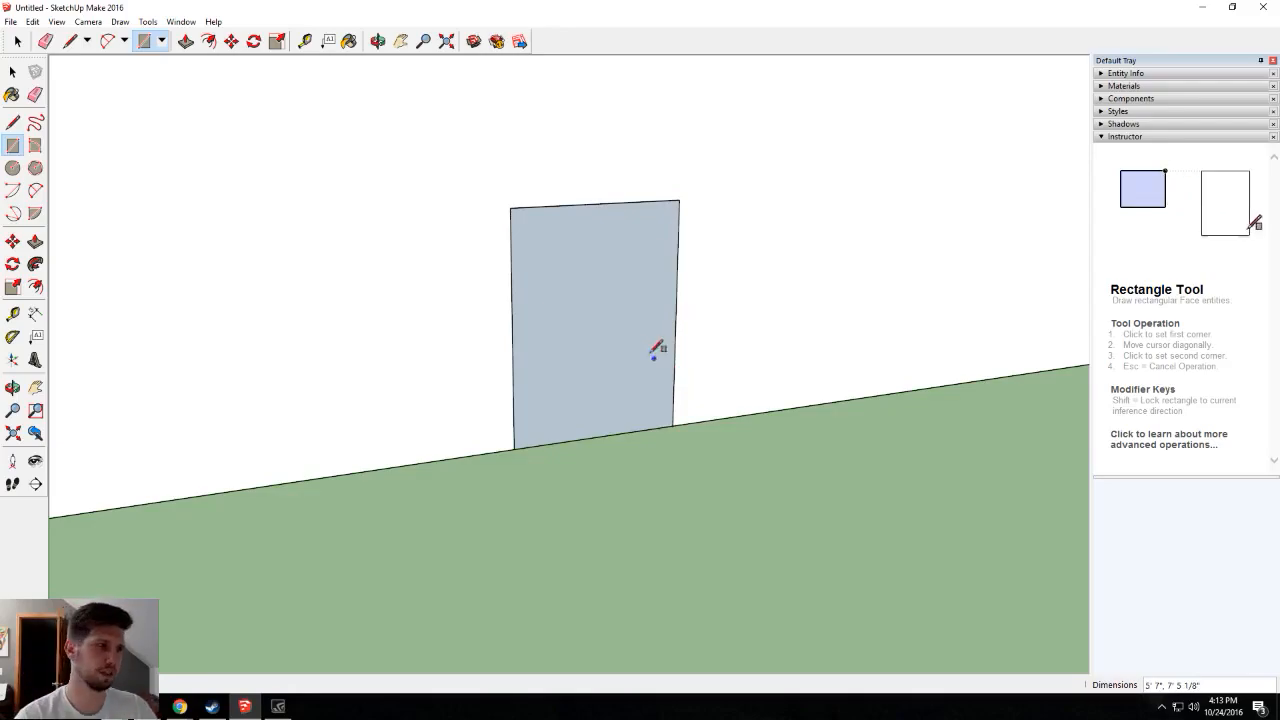
Push/Pull the doorway rectangle 2" outward from the front wall.
{"action": "key", "text": "space"}
{"action": "left_click", "coordinate": [606, 318]}
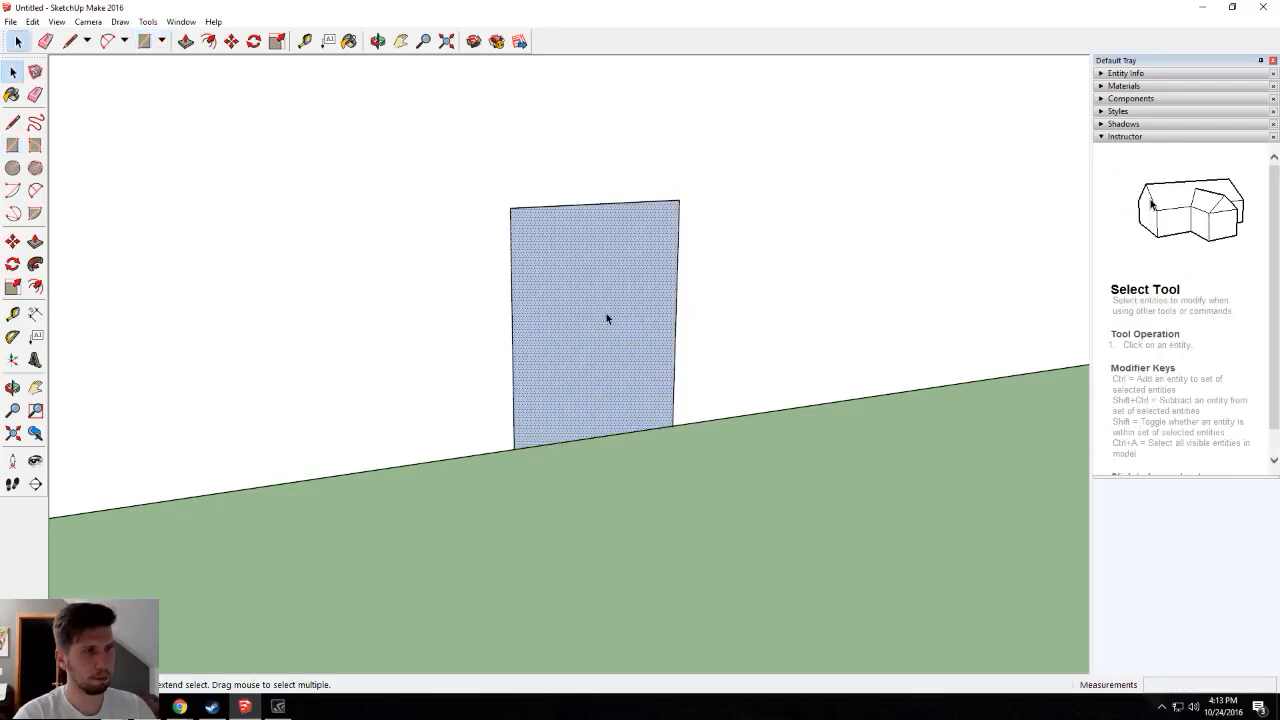
{"action": "key", "text": "p"}
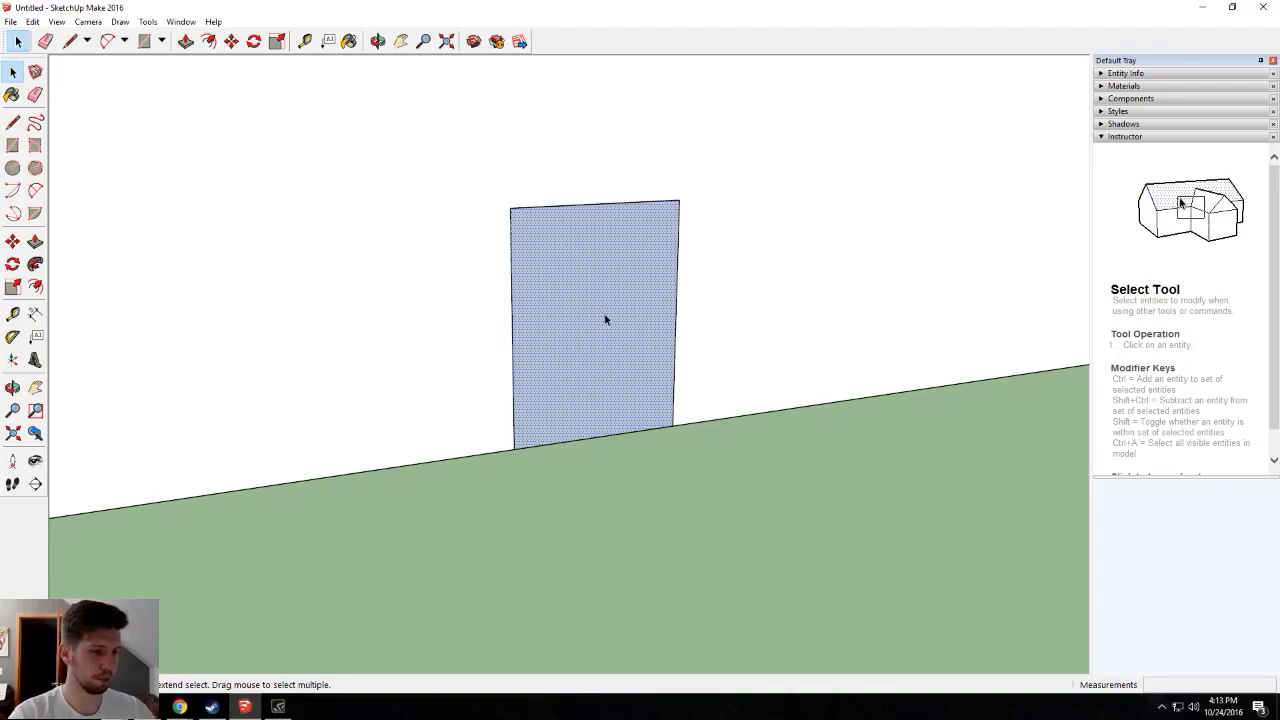
{"action": "left_click", "coordinate": [606, 318]}
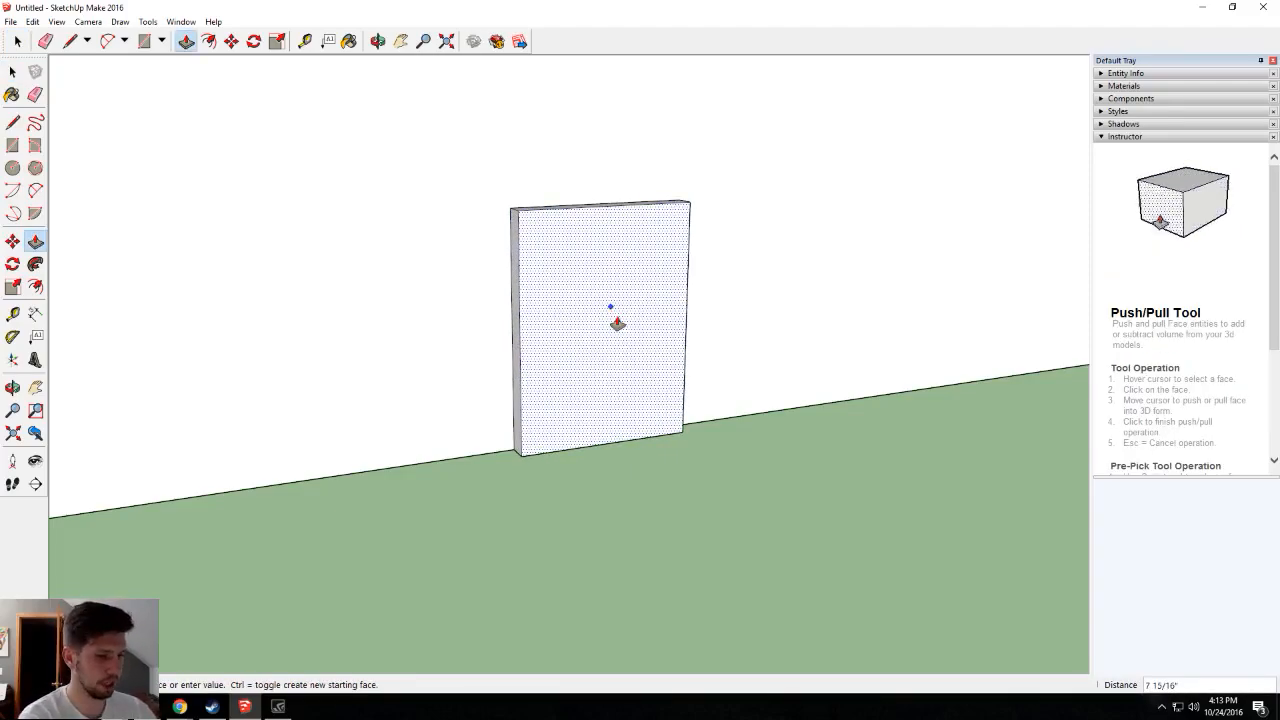
{"action": "key", "text": "Escape"}
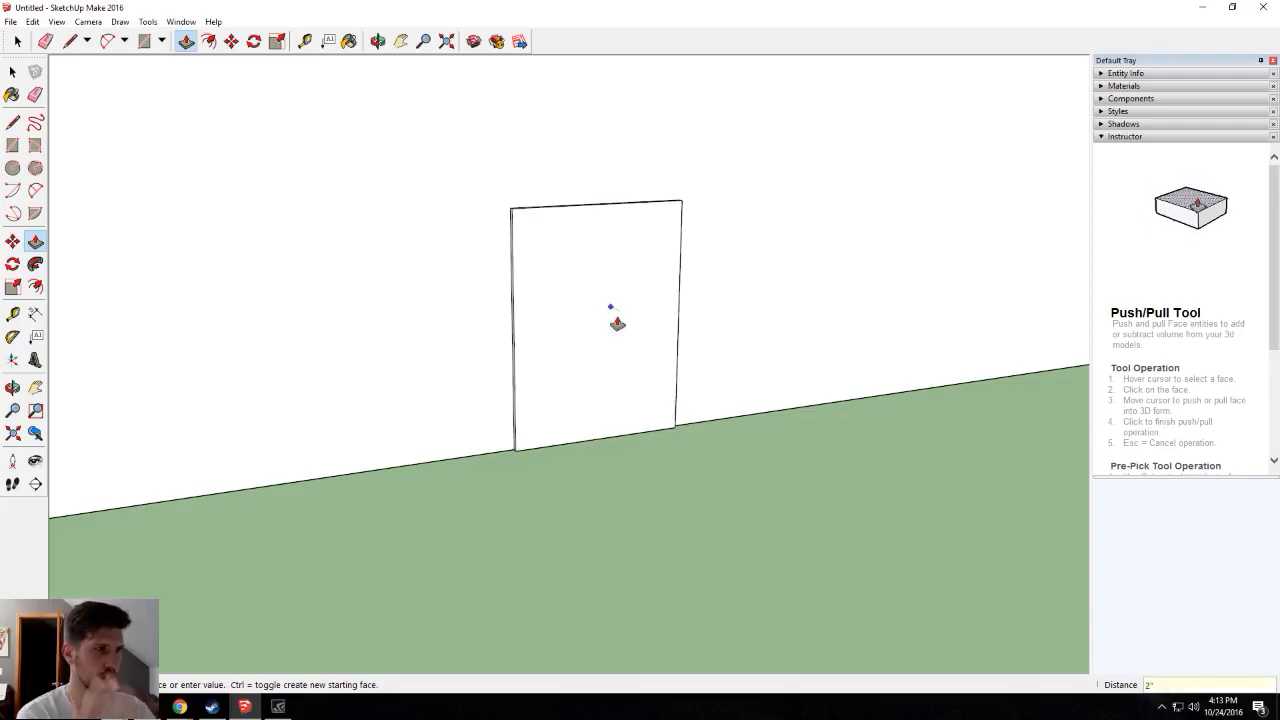
{"action": "middle_click_drag", "start_coordinate": [609, 250], "coordinate": [642, 363]}
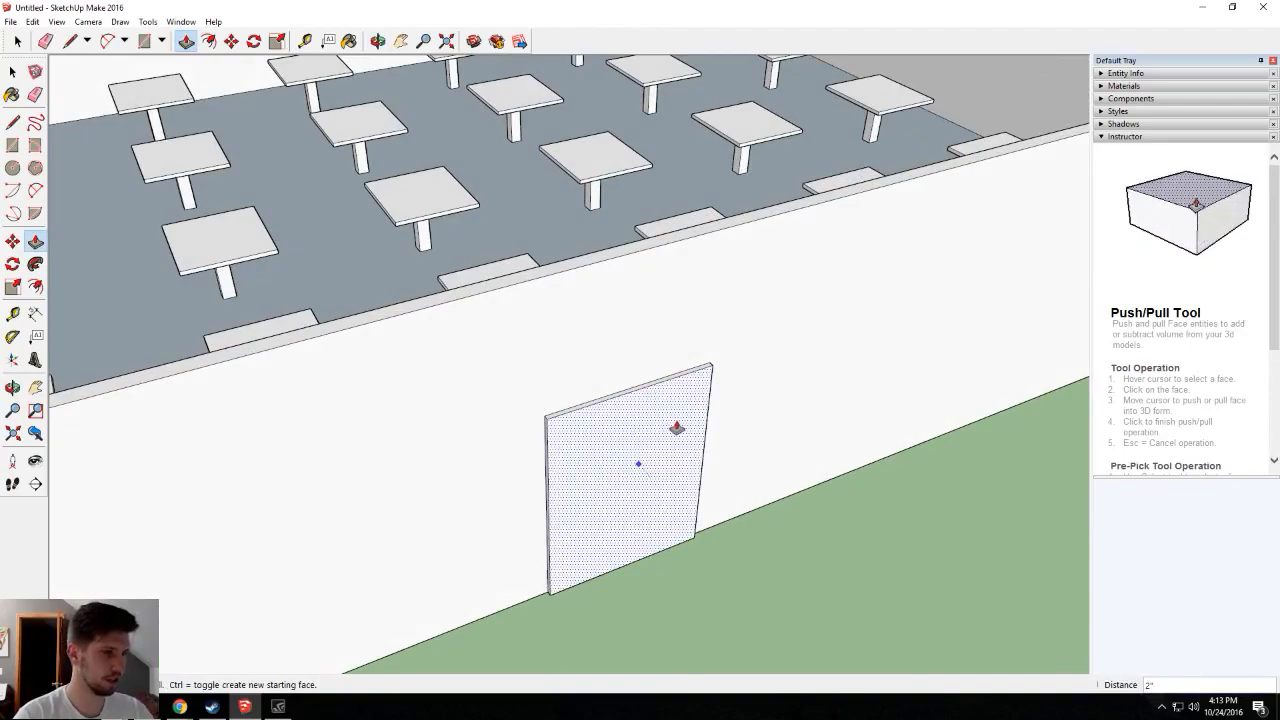
{"action": "scroll", "coordinate": [674, 429], "scroll_direction": "up", "scroll_amount": 1}
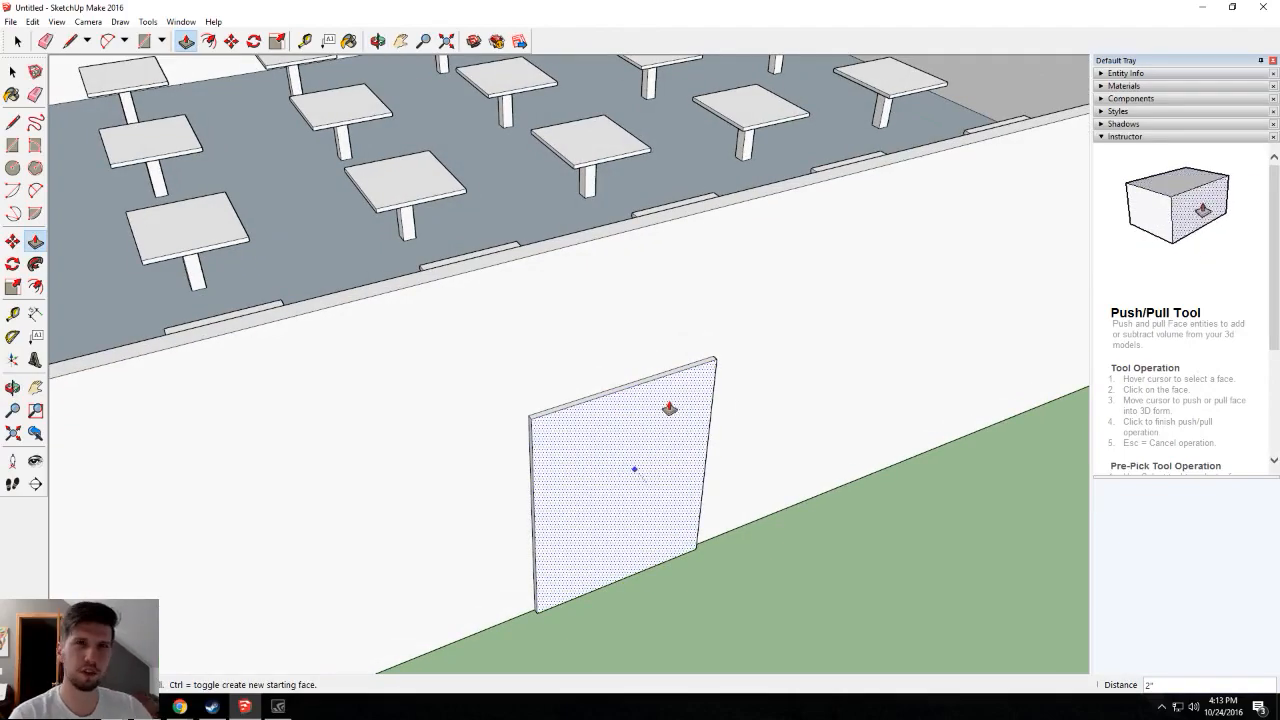
Push the door face back flush with the wall and pull it outward about 4 11/16".
{"action": "left_click", "coordinate": [665, 416]}
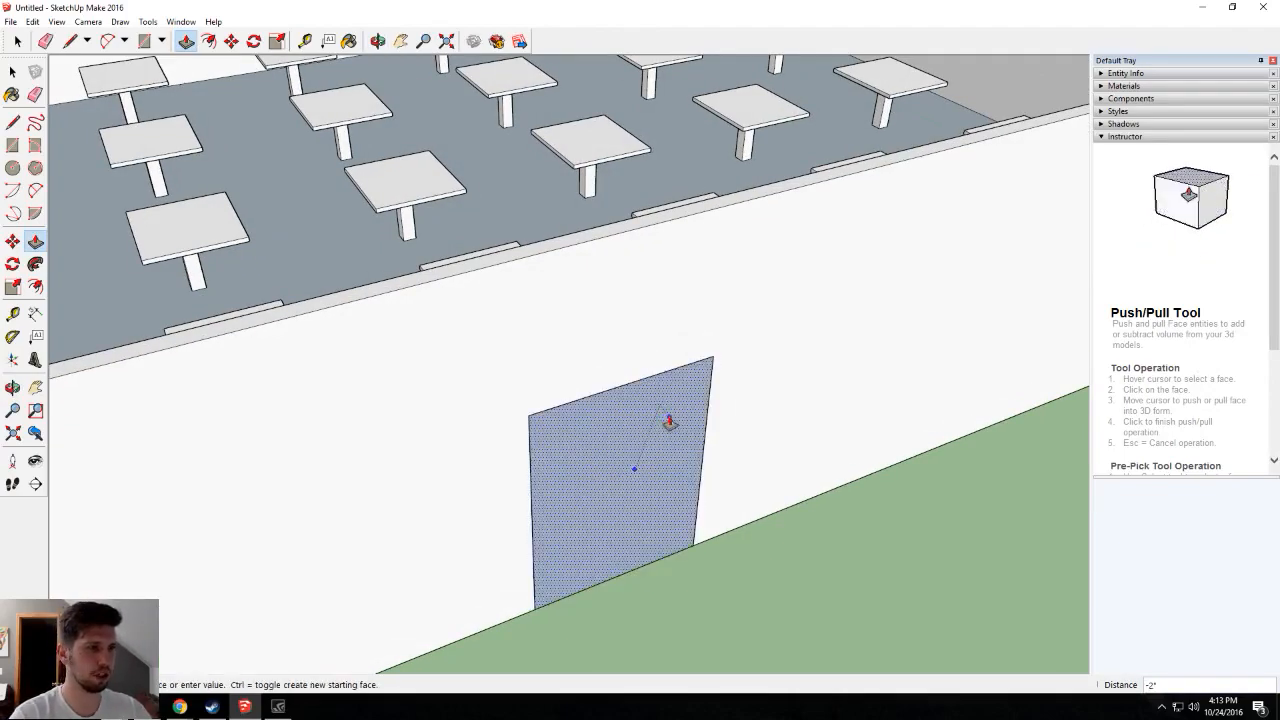
{"action": "left_click", "coordinate": [670, 422]}
{"action": "left_click", "coordinate": [663, 423]}
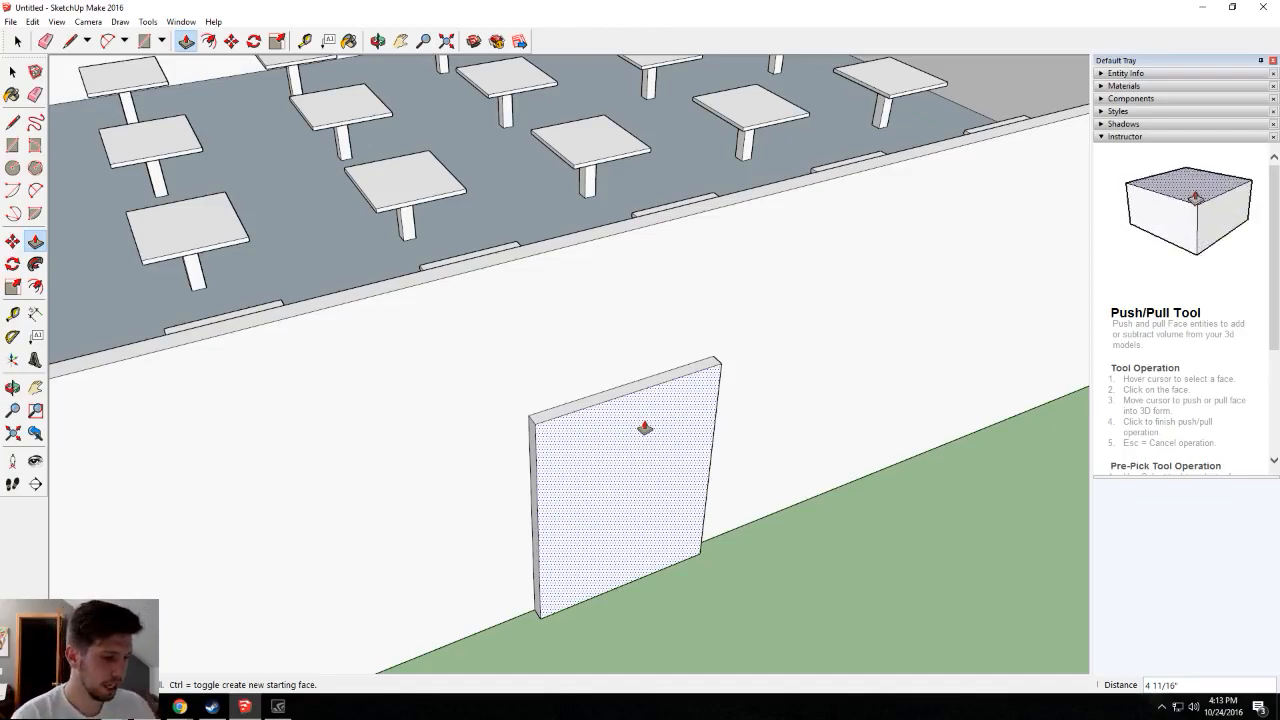
Select the whole door panel and turn it into a component with the default settings.
{"action": "key", "text": "space"}
{"action": "triple_click", "coordinate": [643, 427]}
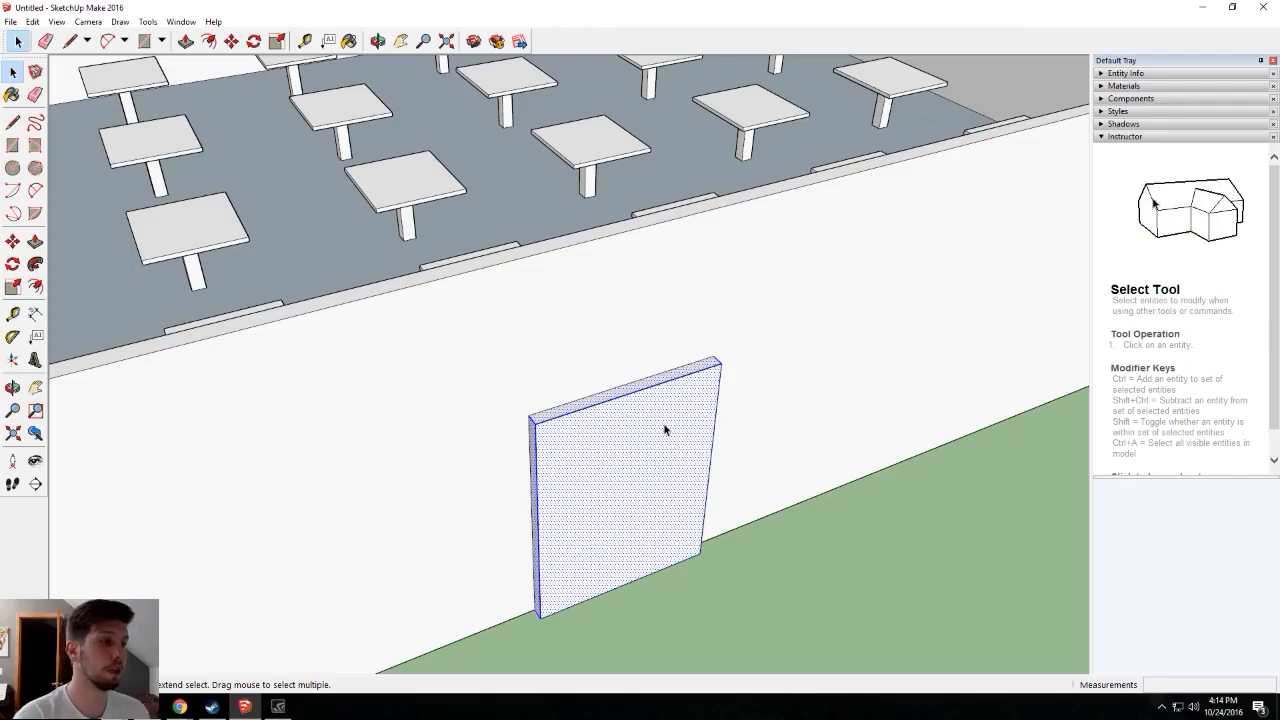
{"action": "right_click", "coordinate": [665, 426]}
{"action": "left_click", "coordinate": [702, 526]}
{"action": "left_click", "coordinate": [660, 446]}
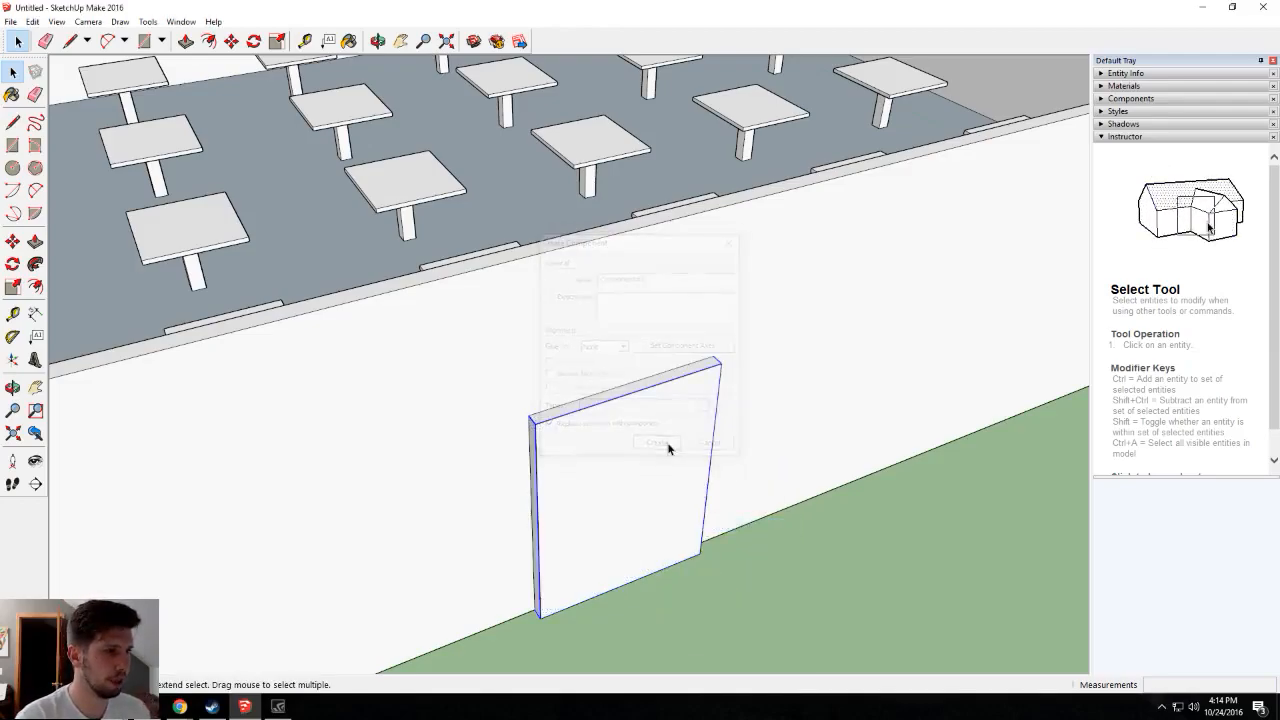
Rotate a copy of the door component 90° outward about the upper hinge corner where it meets the wall.
{"action": "middle_click_drag", "start_coordinate": [719, 427], "coordinate": [767, 427]}
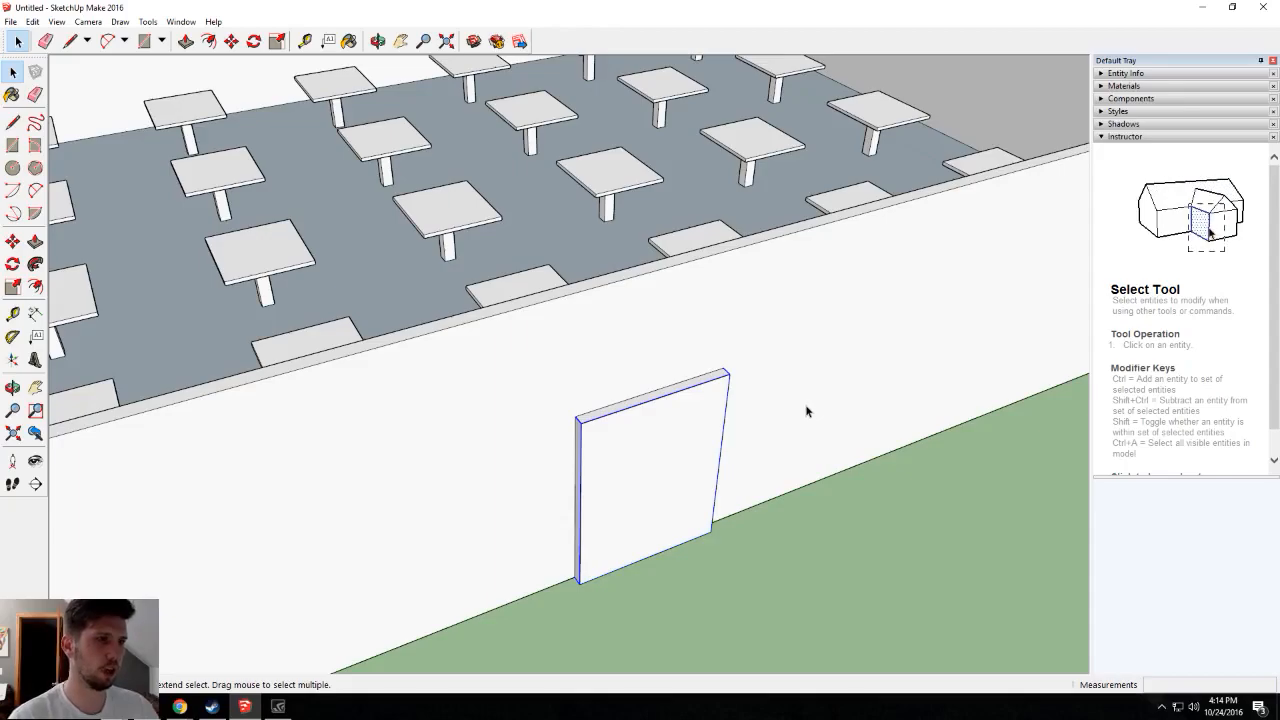
{"action": "scroll", "coordinate": [741, 411], "scroll_direction": "up", "scroll_amount": 1}
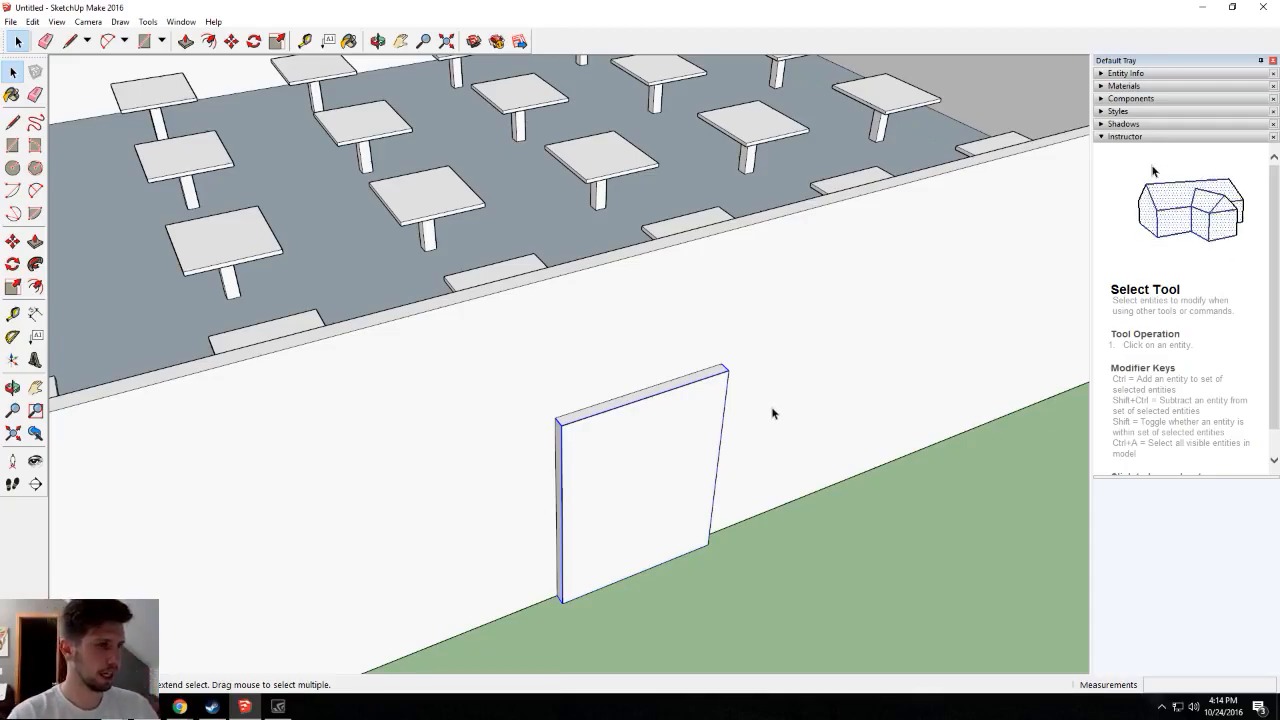
{"action": "key", "text": "o"}
{"action": "left_click_drag", "start_coordinate": [806, 421], "coordinate": [800, 451]}
{"action": "key", "text": "space"}
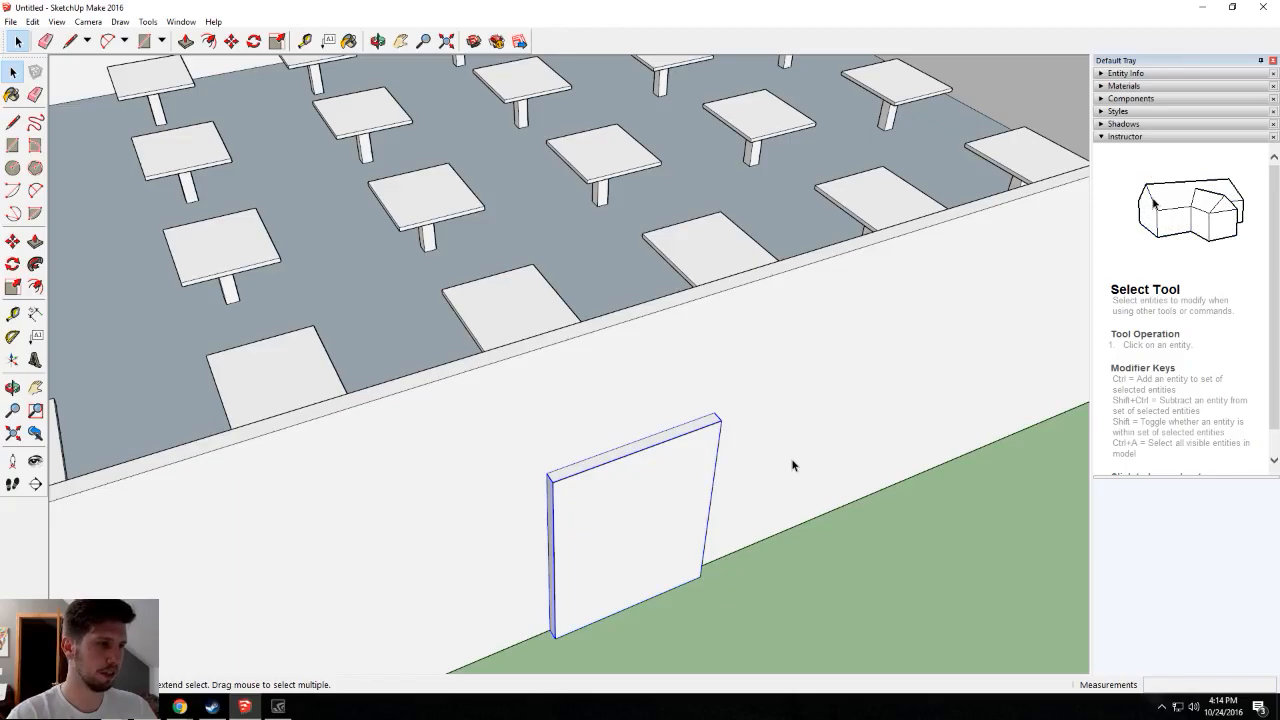
{"action": "key", "text": "q"}
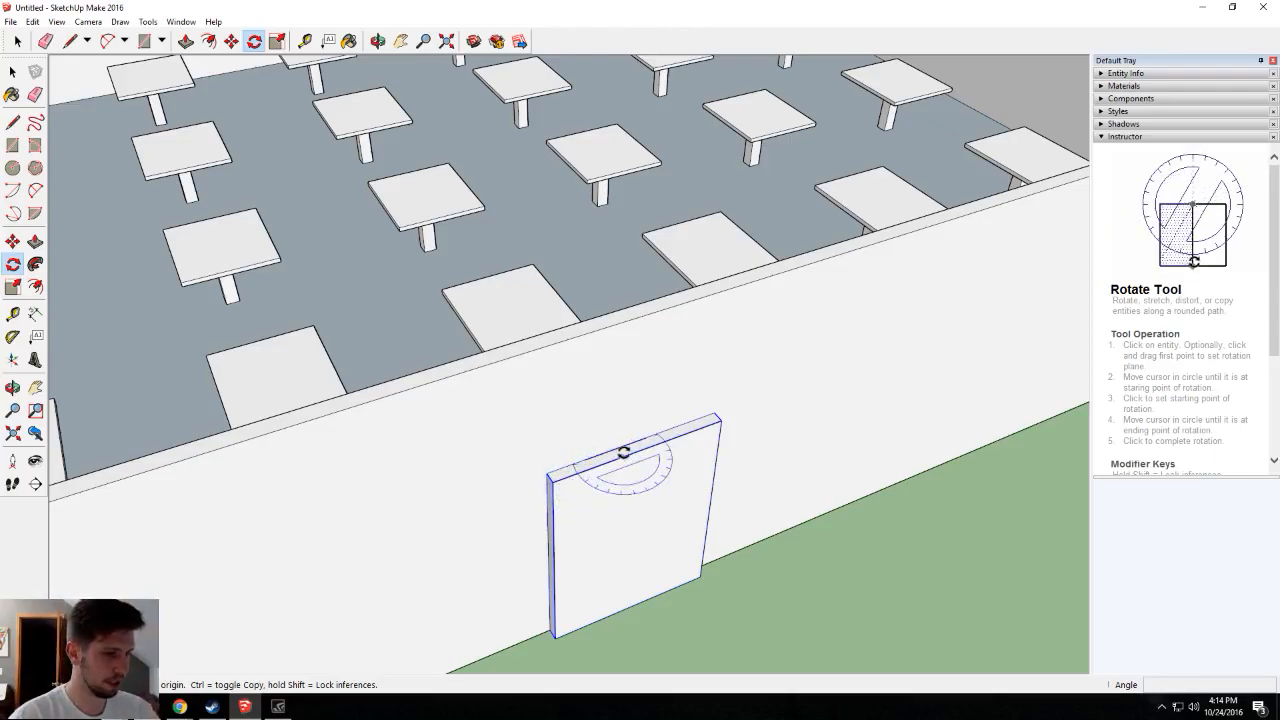
{"action": "key", "text": "o"}
{"action": "left_click_drag", "start_coordinate": [593, 459], "coordinate": [630, 477]}
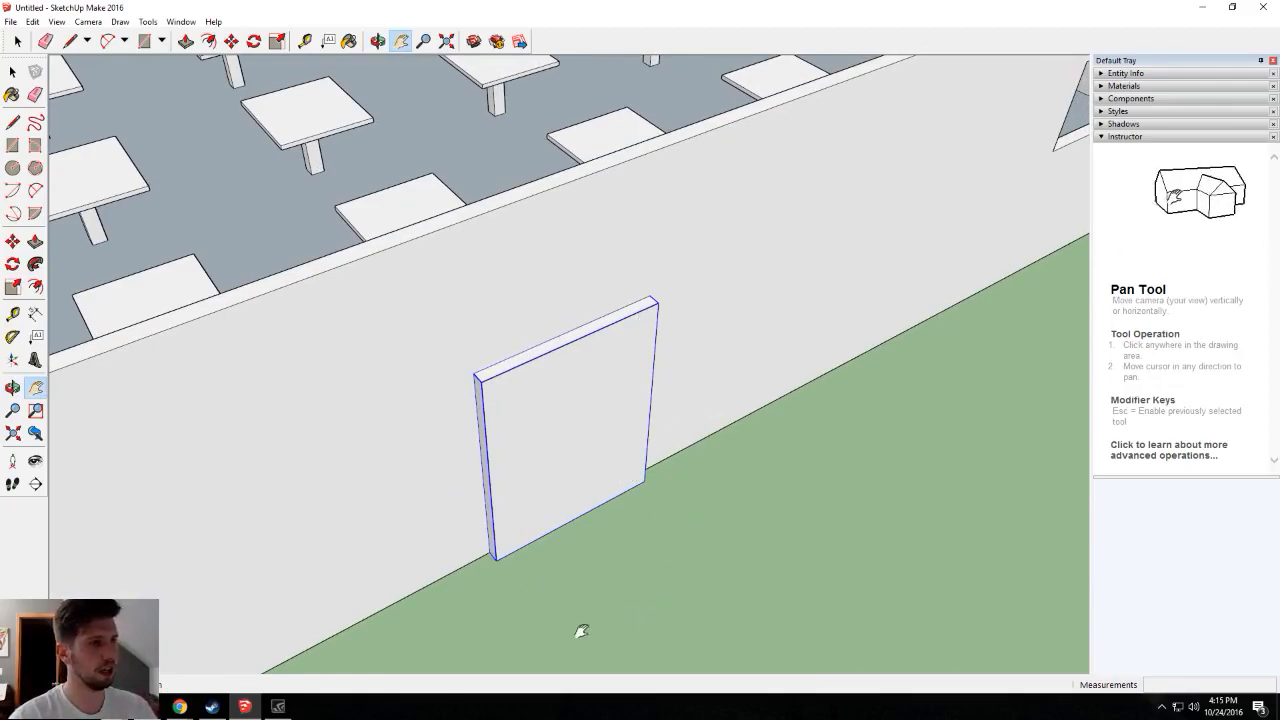
{"action": "left_click_drag", "start_coordinate": [678, 544], "coordinate": [612, 334]}
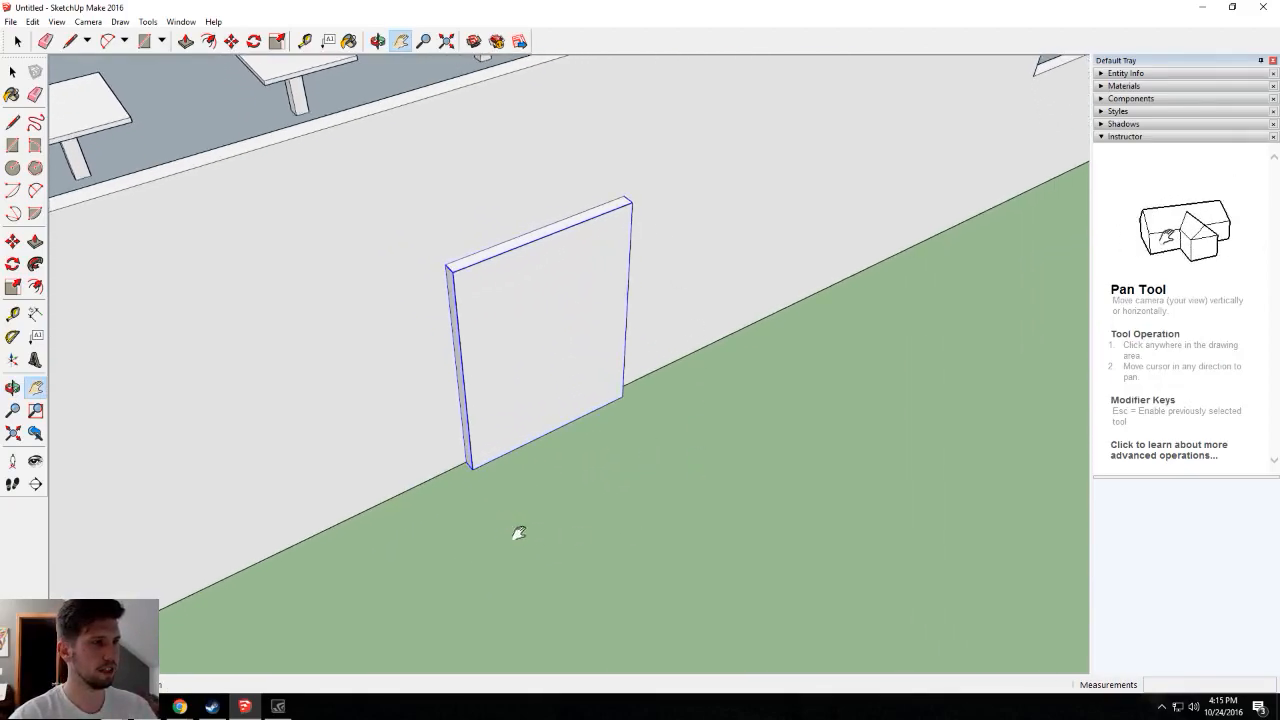
{"action": "left_click_drag", "start_coordinate": [596, 428], "coordinate": [614, 491]}
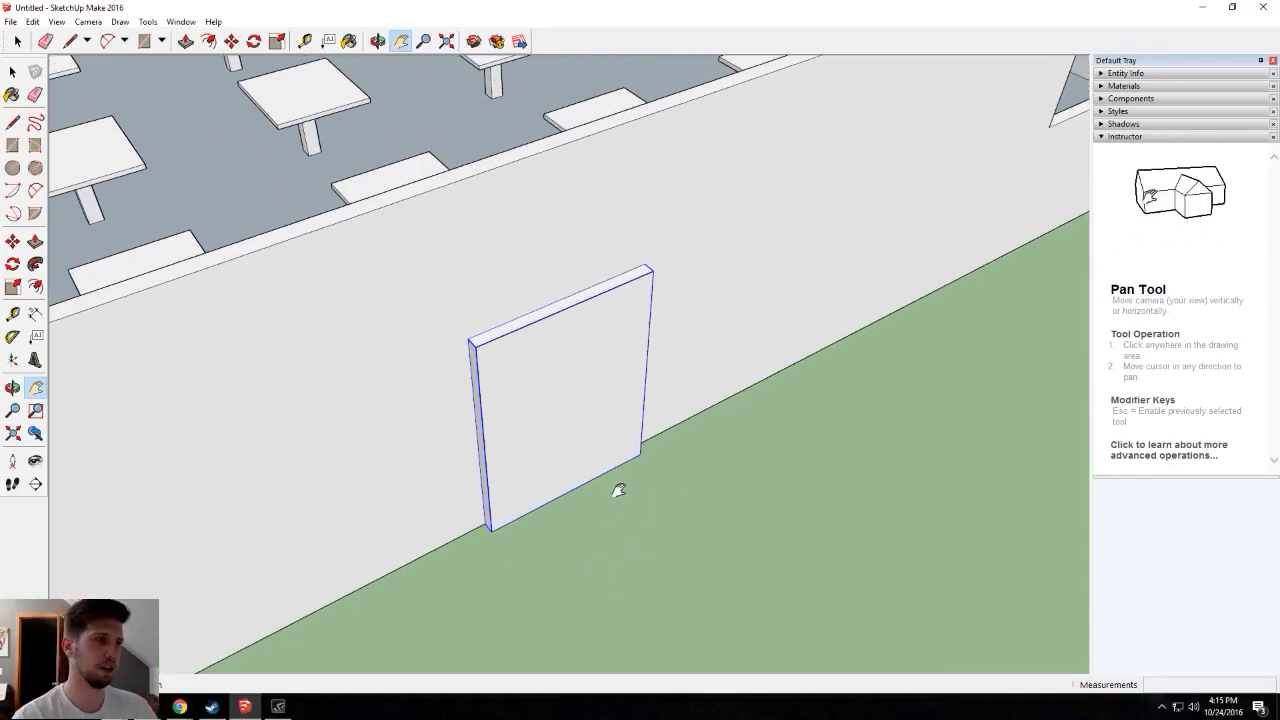
{"action": "left_click_drag", "start_coordinate": [606, 429], "coordinate": [622, 450]}
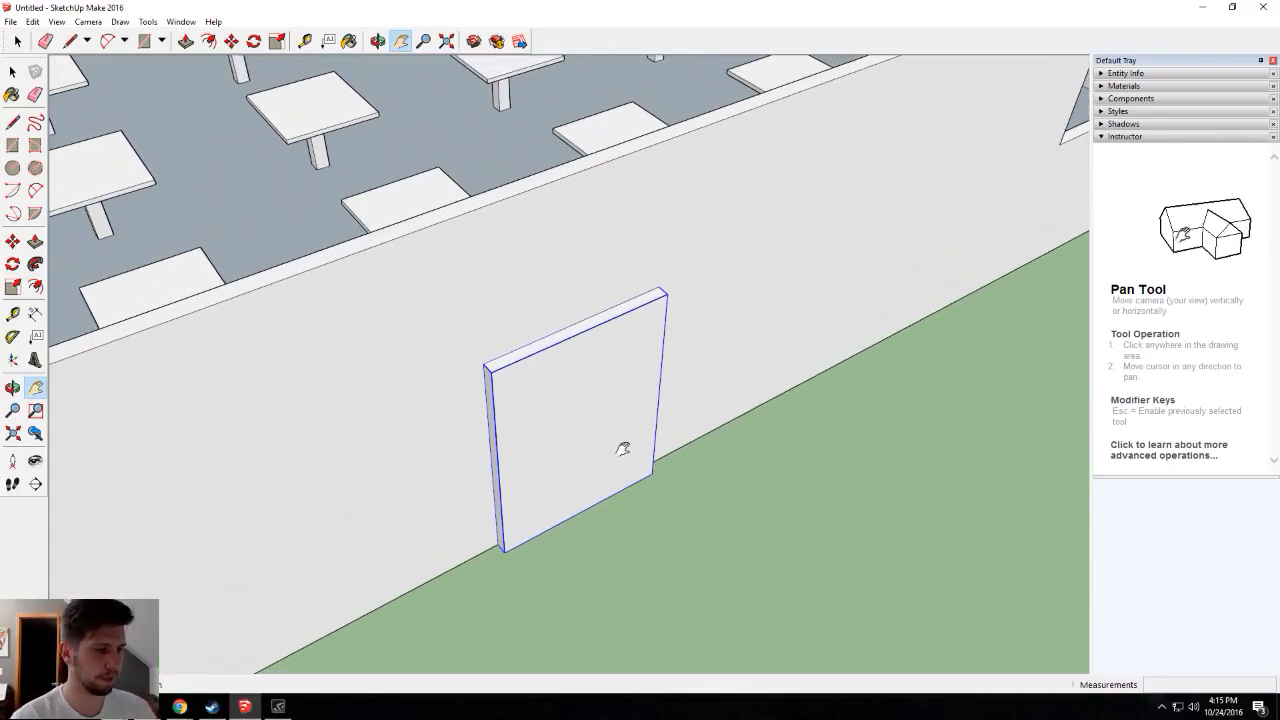
{"action": "key", "text": "q"}
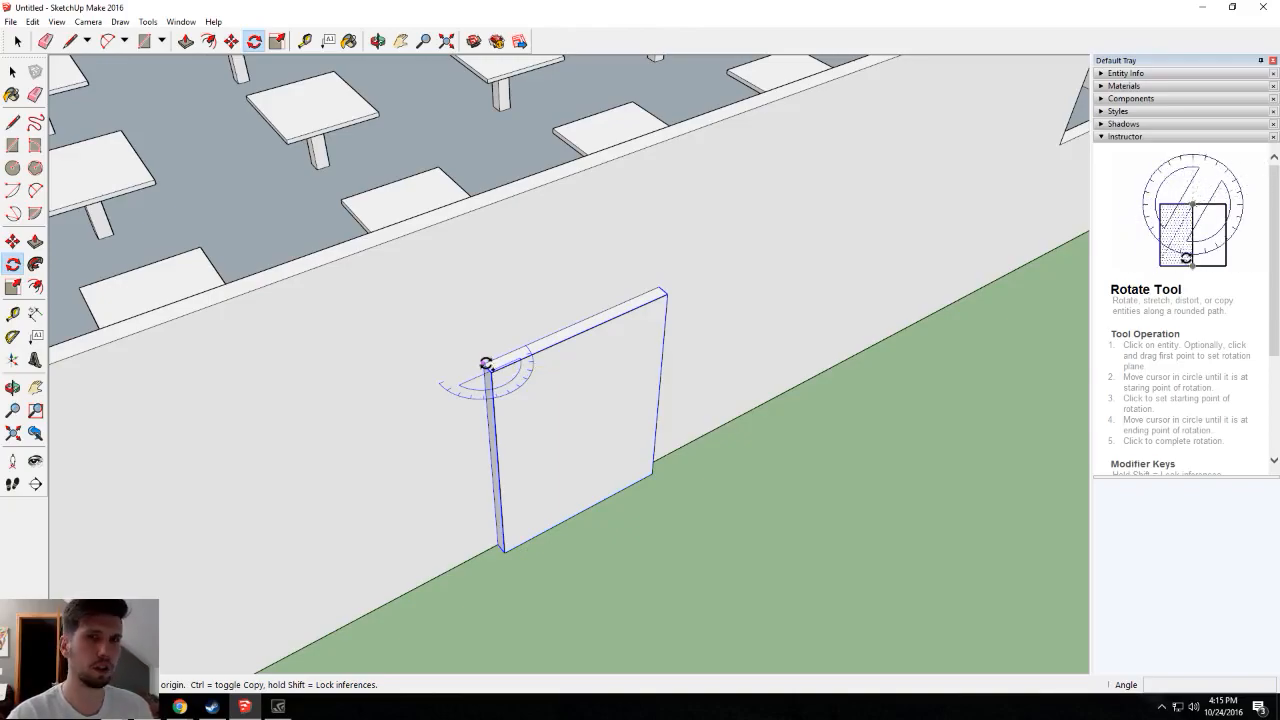
{"action": "left_click", "coordinate": [485, 363]}
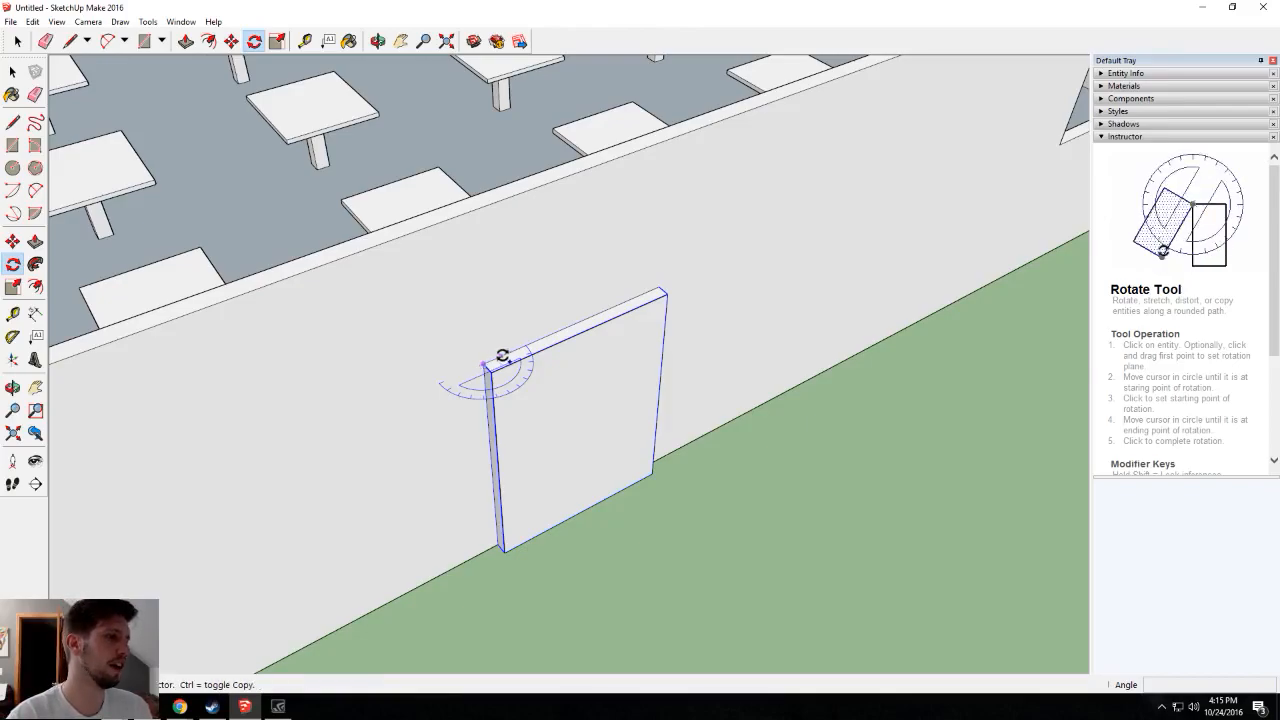
{"action": "left_click", "coordinate": [661, 290]}
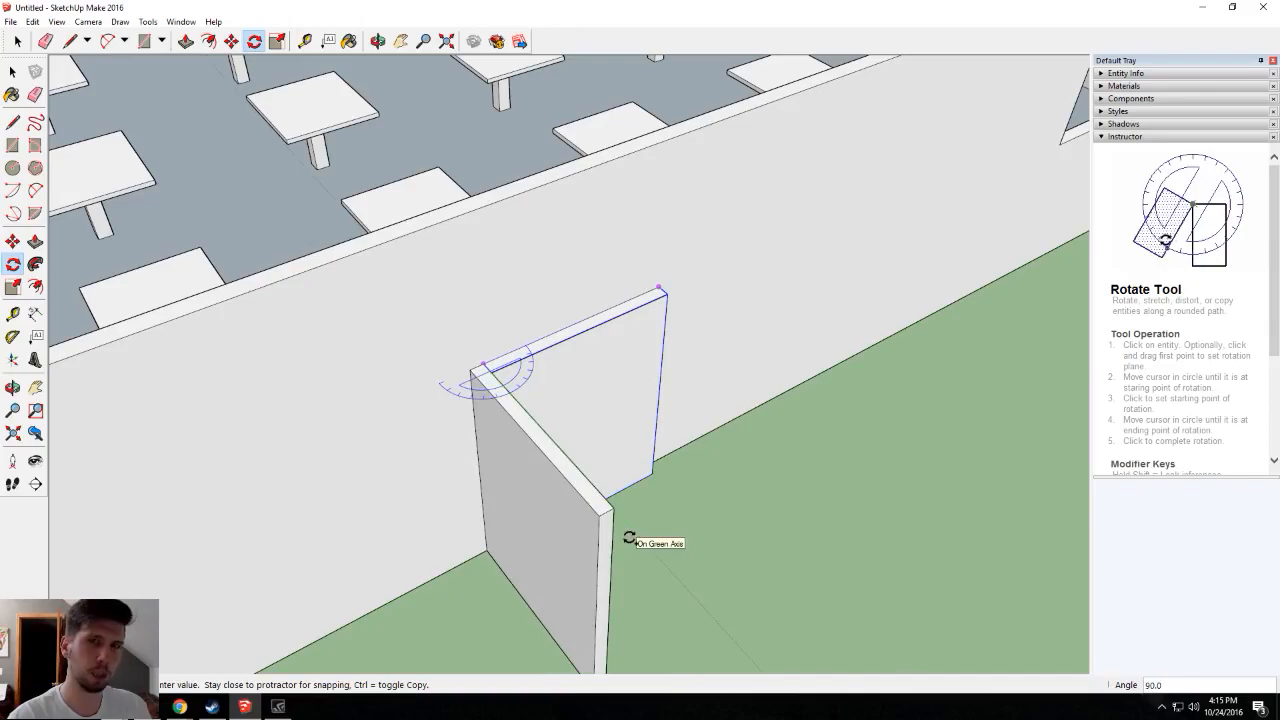
{"action": "left_click", "coordinate": [625, 533]}
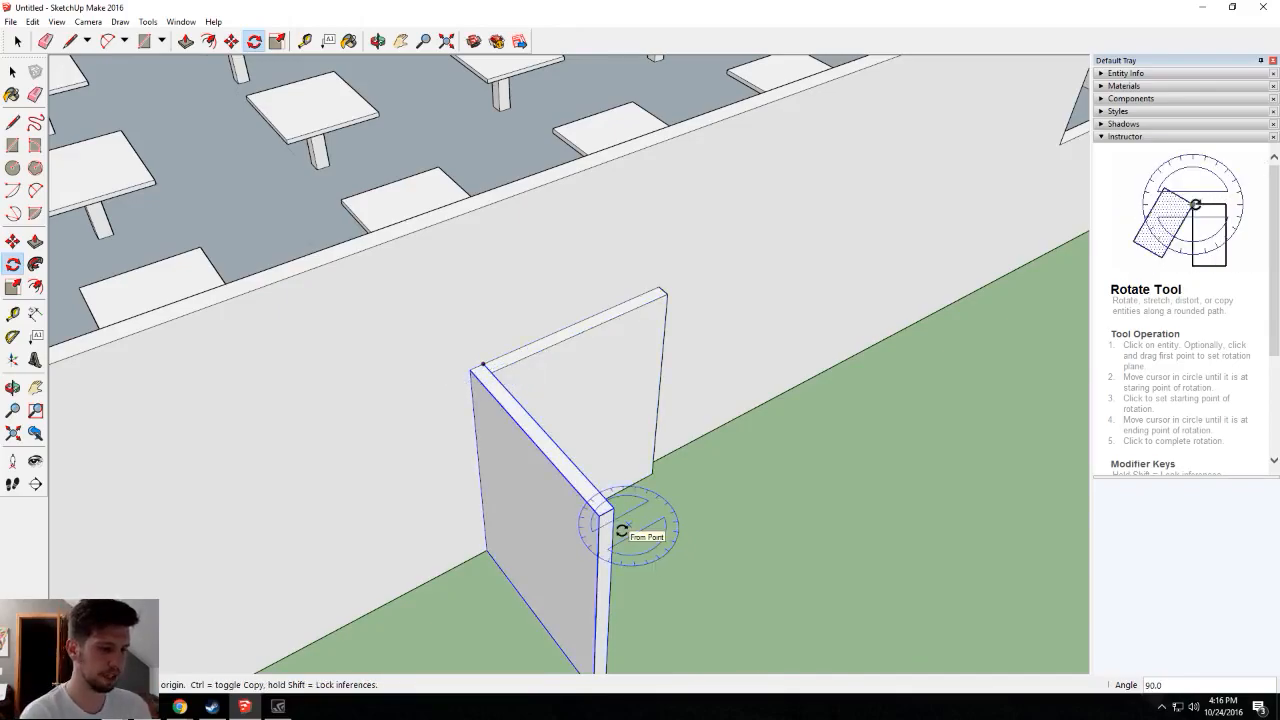
Divide the rotated door copy's swing into 5 equal intervals with /5, and clear the selection.
{"action": "type", "text": "/5"}
{"action": "key", "text": "Return"}
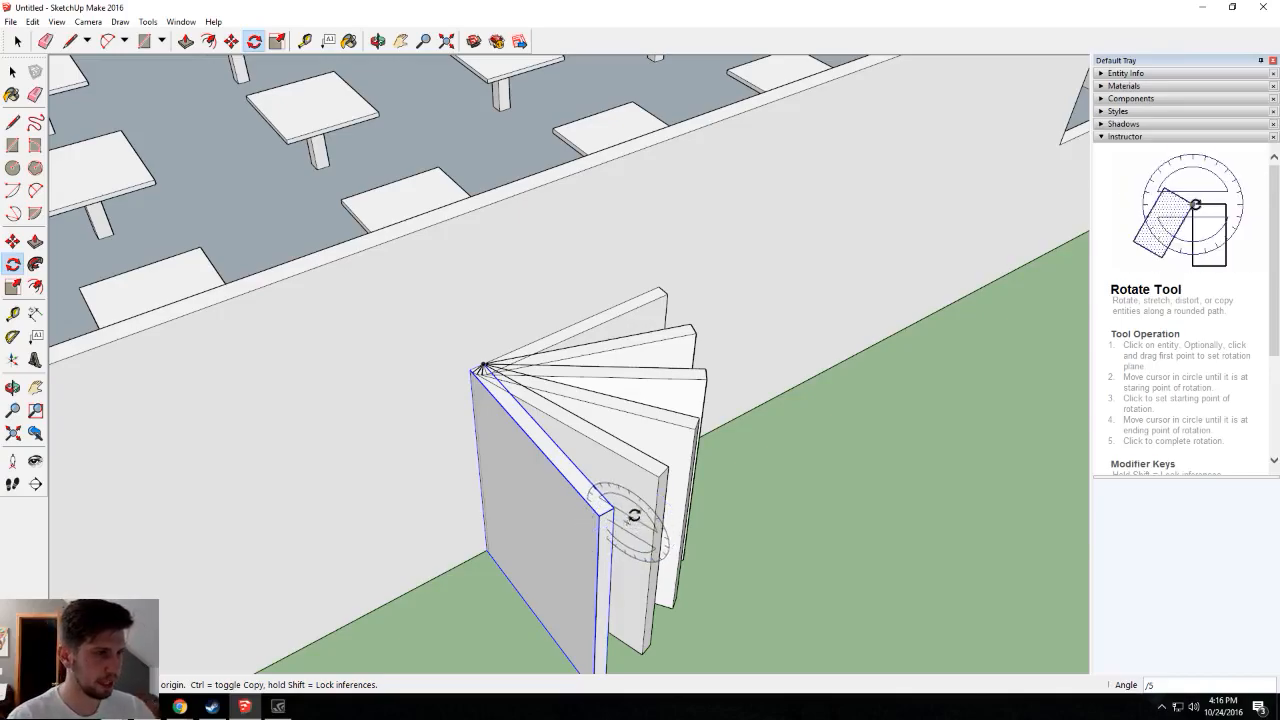
{"action": "key", "text": "space"}
{"action": "left_click", "coordinate": [790, 410]}
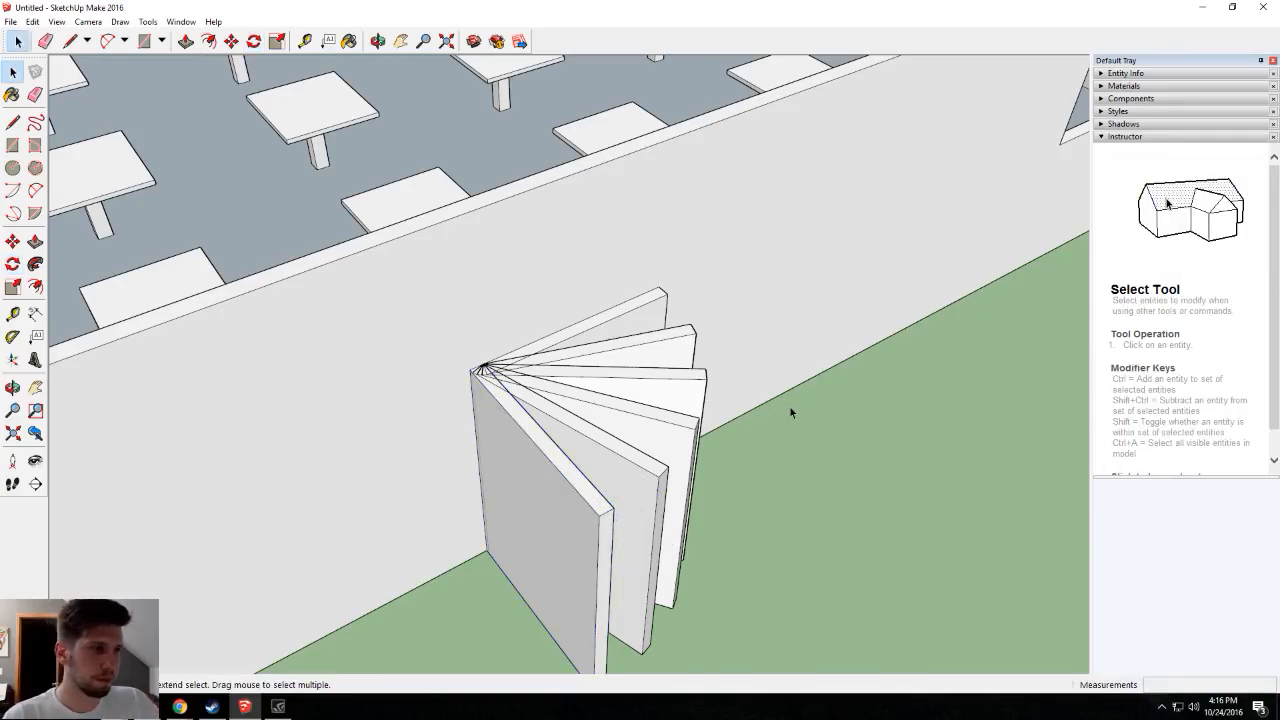
{"action": "middle_click_drag", "start_coordinate": [790, 407], "coordinate": [700, 329]}
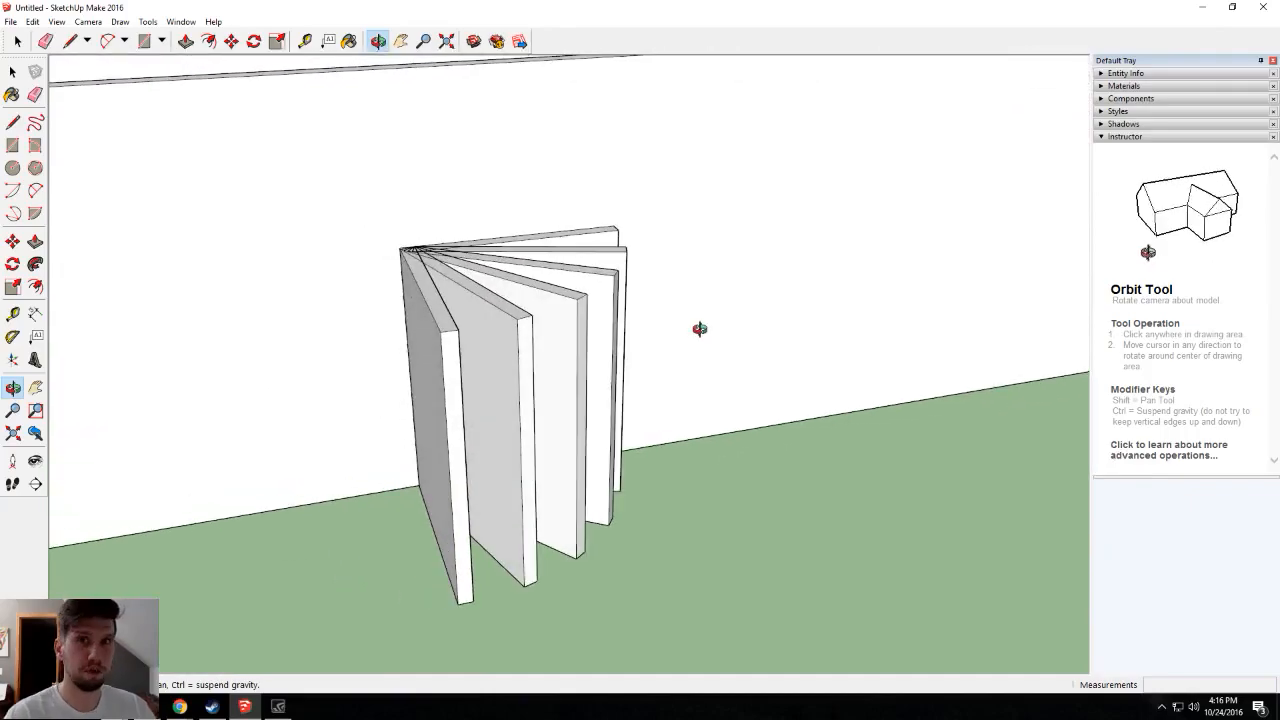
{"action": "middle_click_drag", "start_coordinate": [777, 349], "coordinate": [683, 376]}
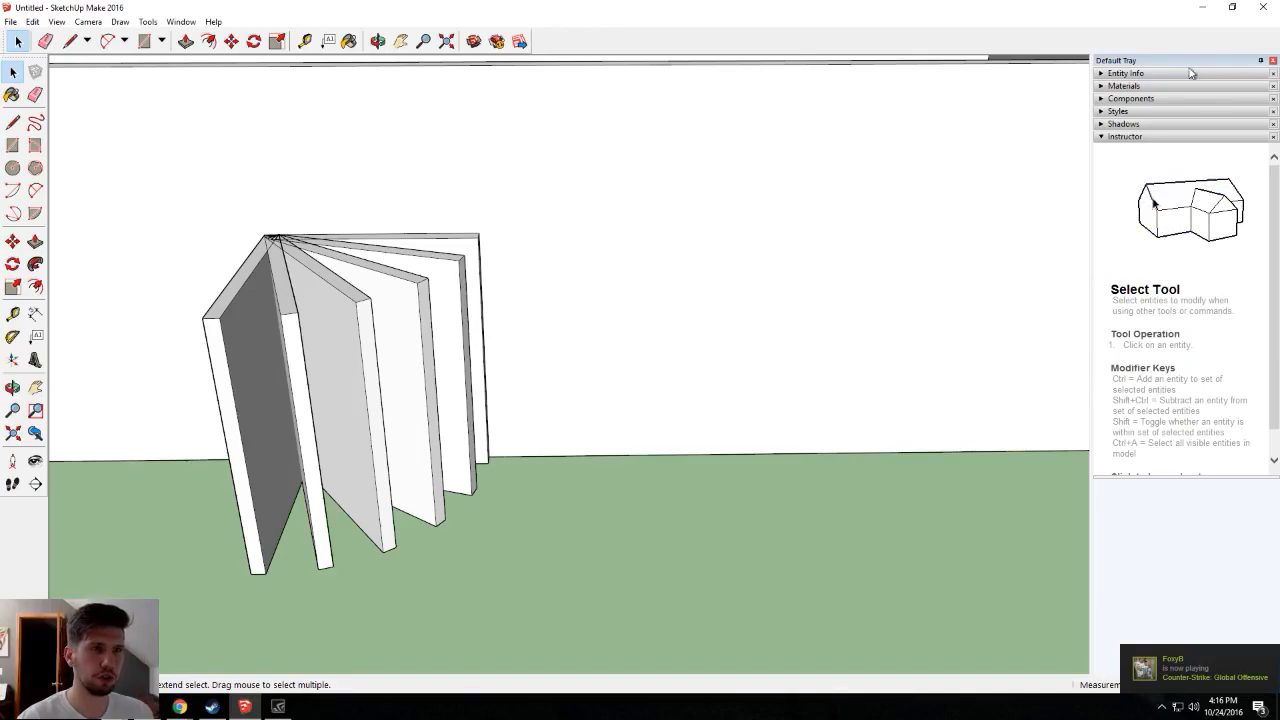
{"action": "left_click", "coordinate": [1120, 74]}
{"action": "left_click", "coordinate": [1118, 74]}
{"action": "left_click", "coordinate": [1110, 87]}
{"action": "left_click", "coordinate": [1110, 87]}
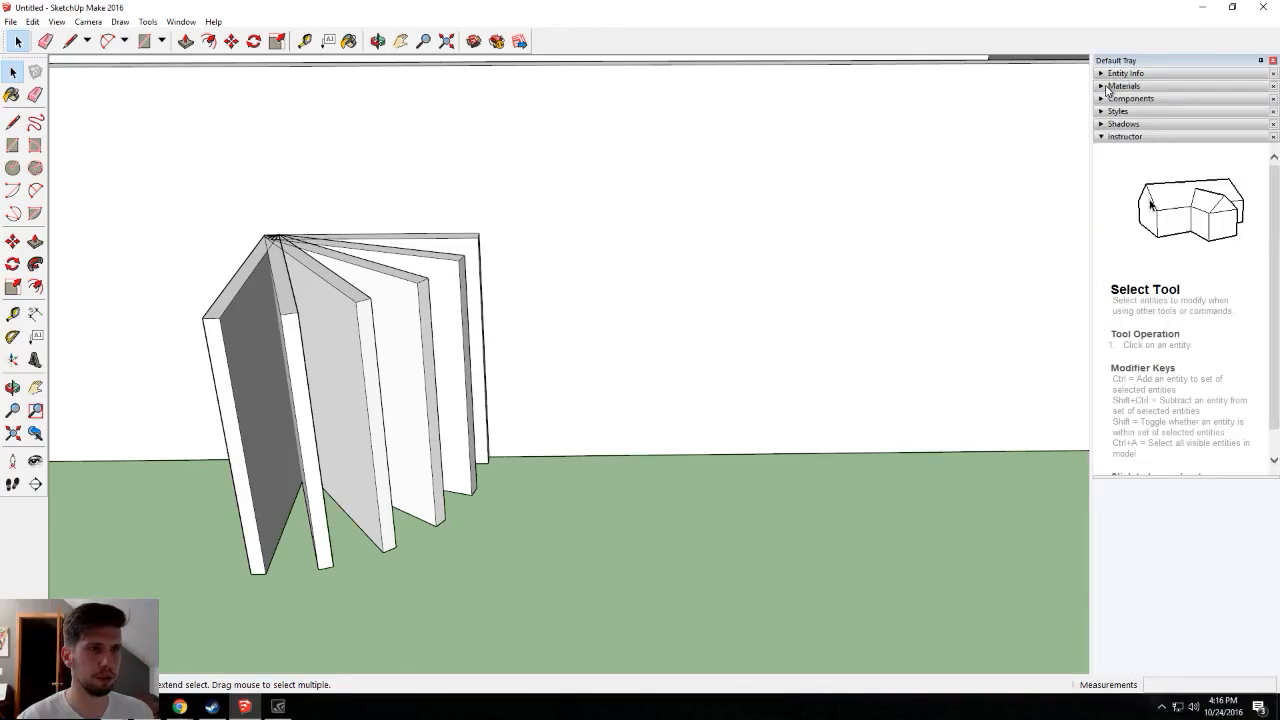
{"action": "left_click", "coordinate": [1105, 100]}
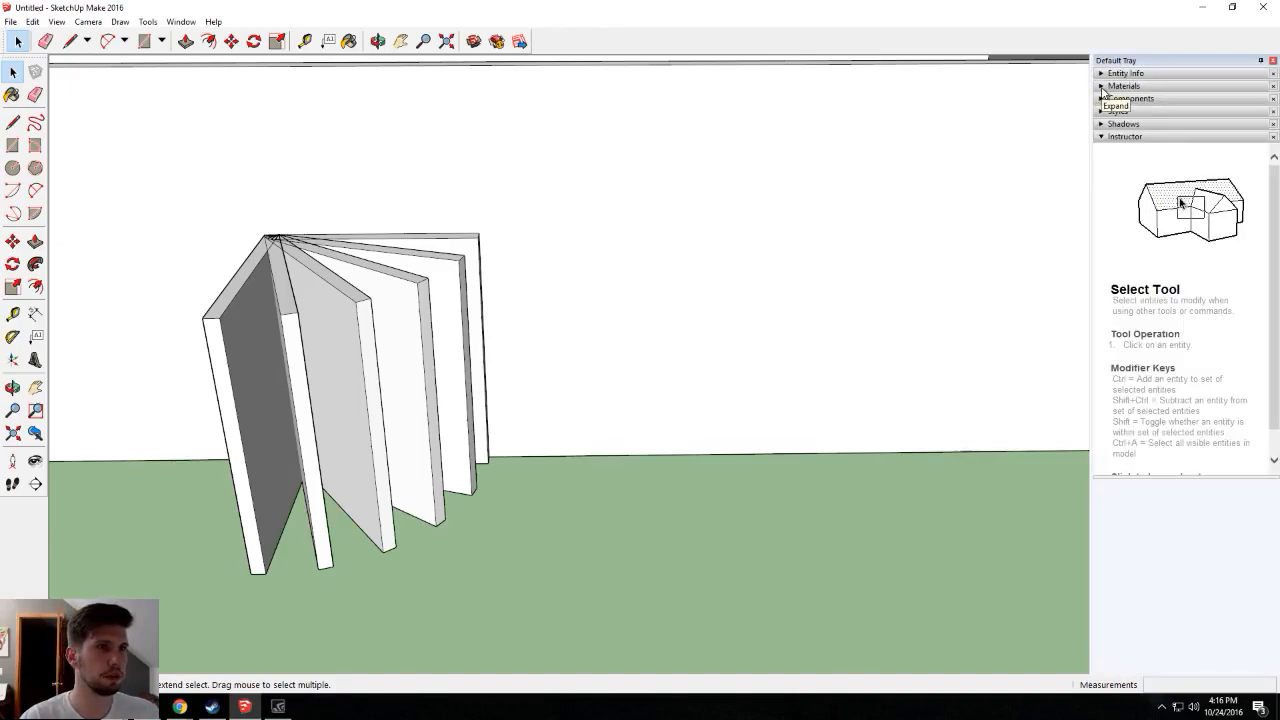
{"action": "left_click", "coordinate": [148, 21]}
{"action": "mouse_move", "coordinate": [127, 22]}
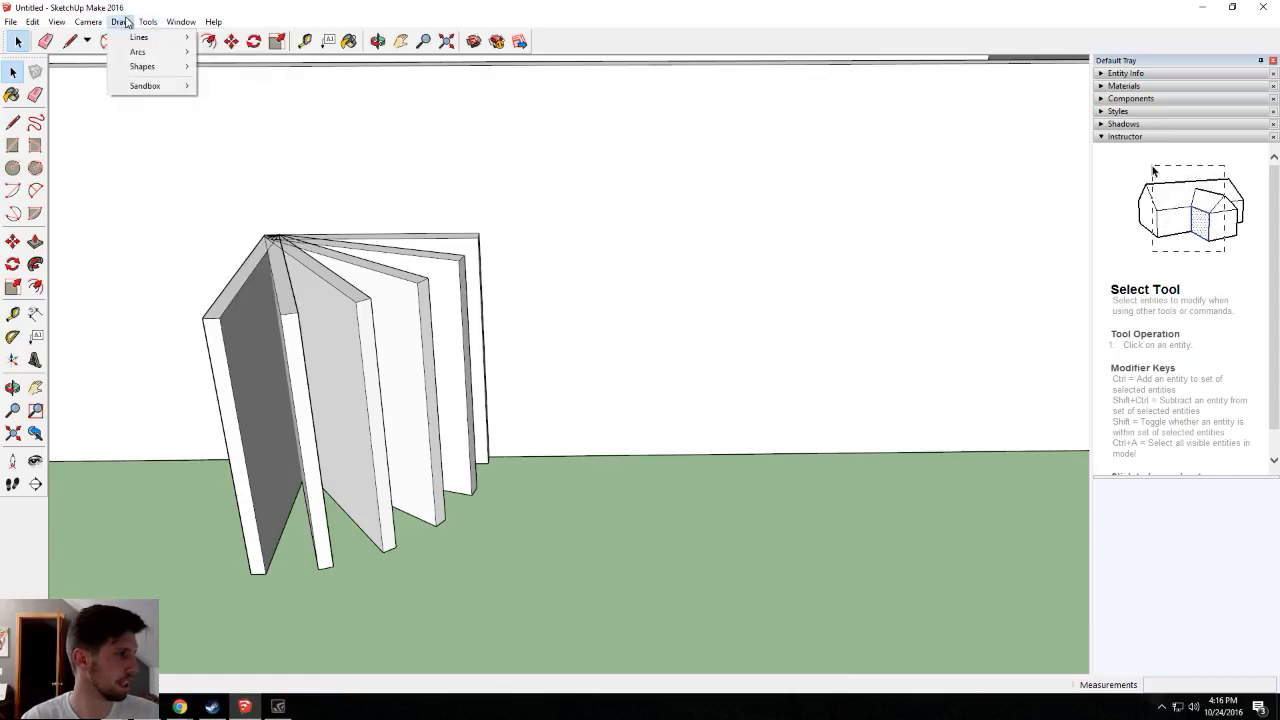
{"action": "mouse_move", "coordinate": [175, 24]}
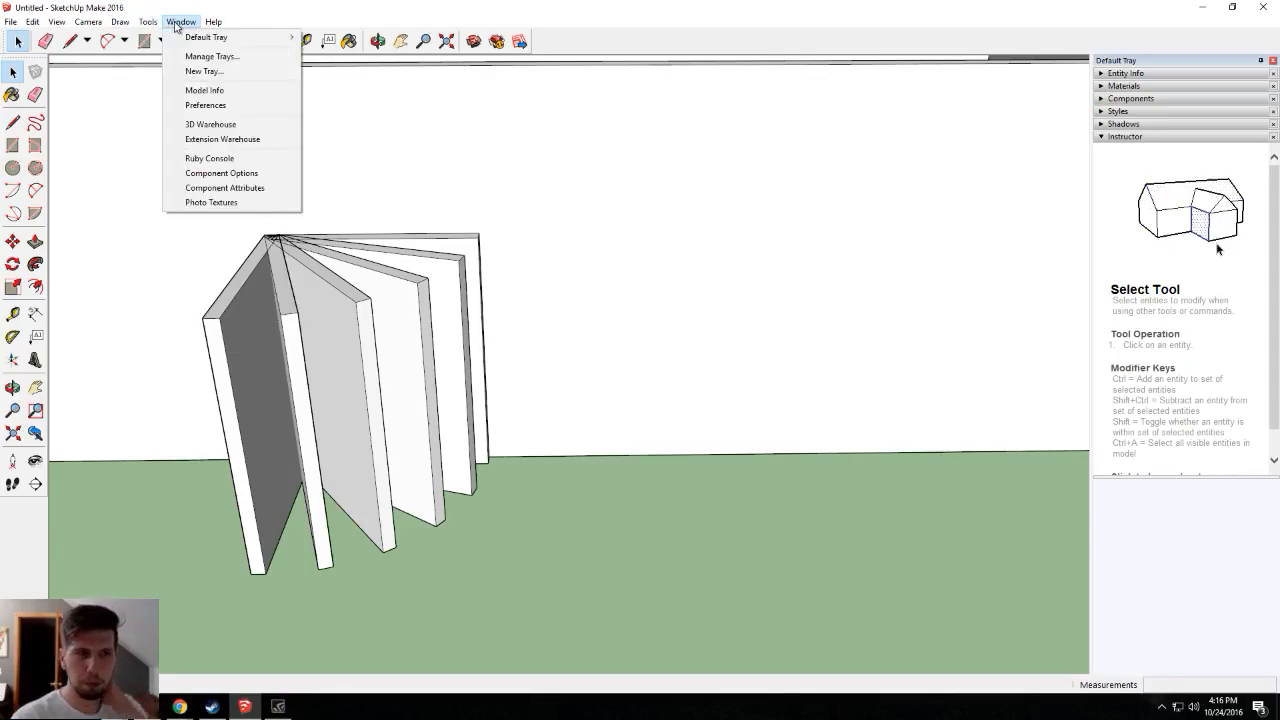
{"action": "left_click", "coordinate": [177, 27]}
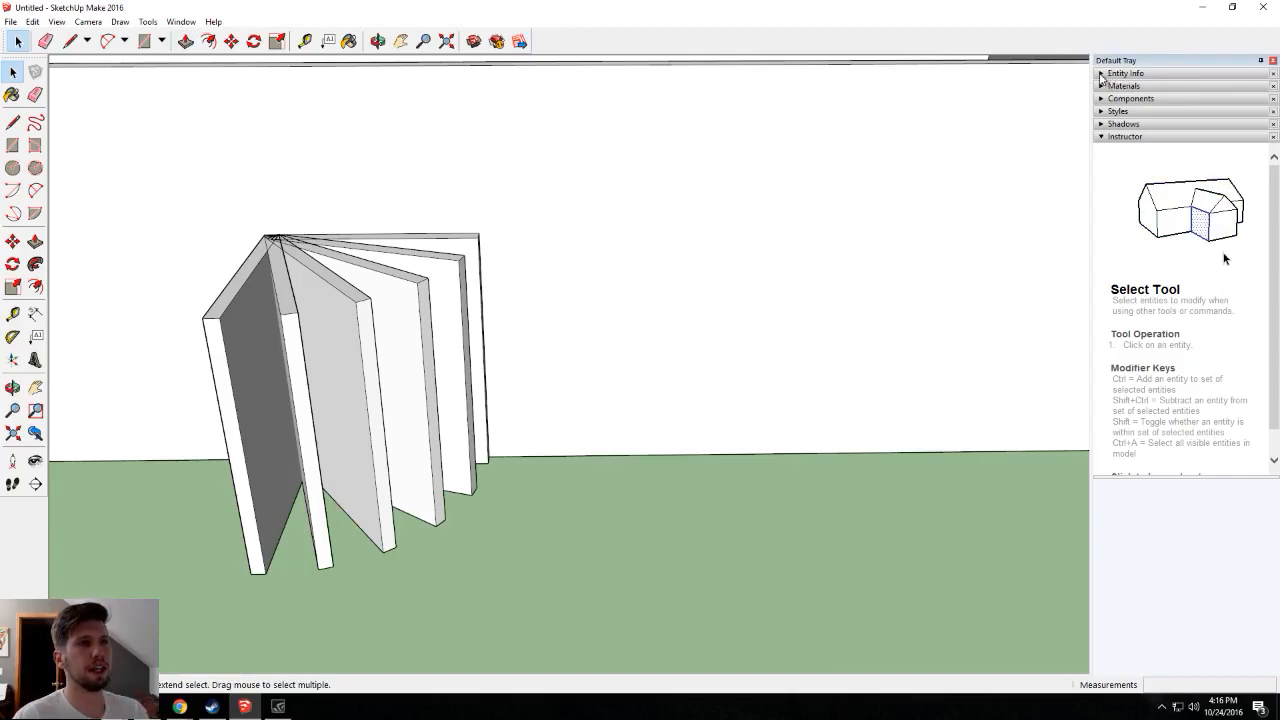
Show Entity Info instead of Instructor in the Default Tray and add the Layers and Scenes dialogs to it.
{"action": "left_click", "coordinate": [1105, 139]}
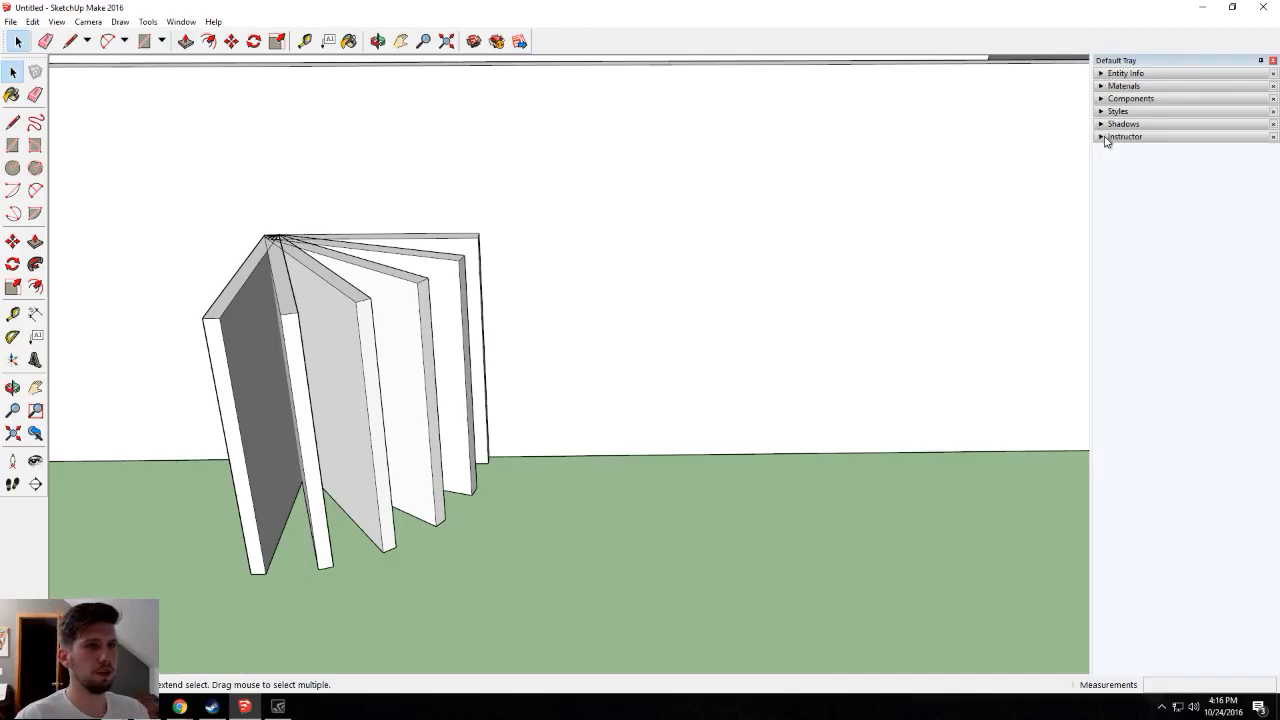
{"action": "left_click", "coordinate": [1105, 75]}
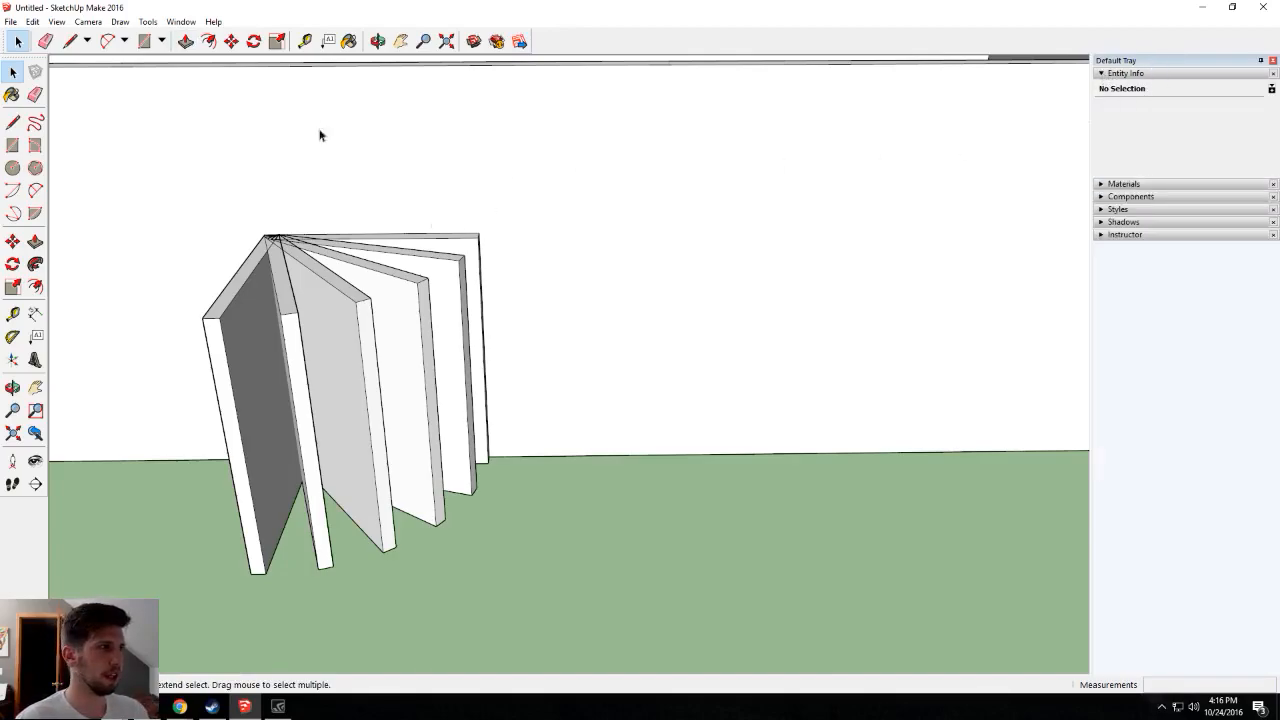
{"action": "left_click", "coordinate": [148, 21]}
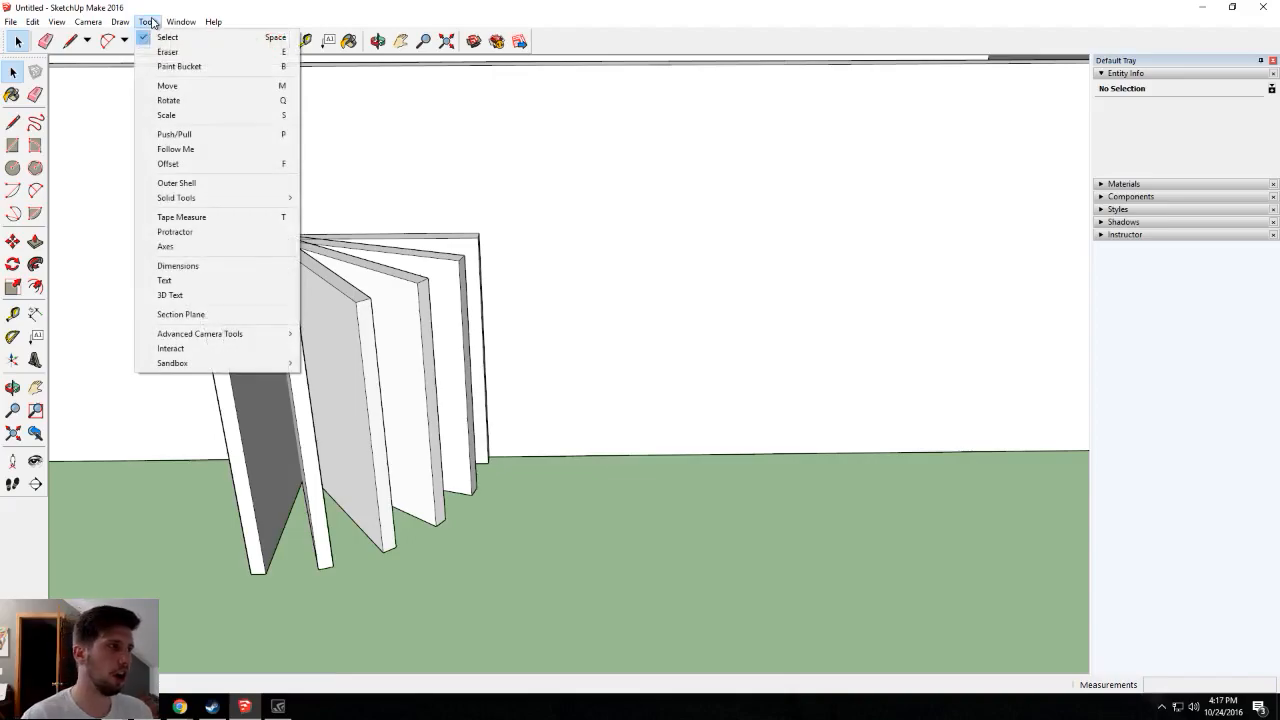
{"action": "mouse_move", "coordinate": [176, 22]}
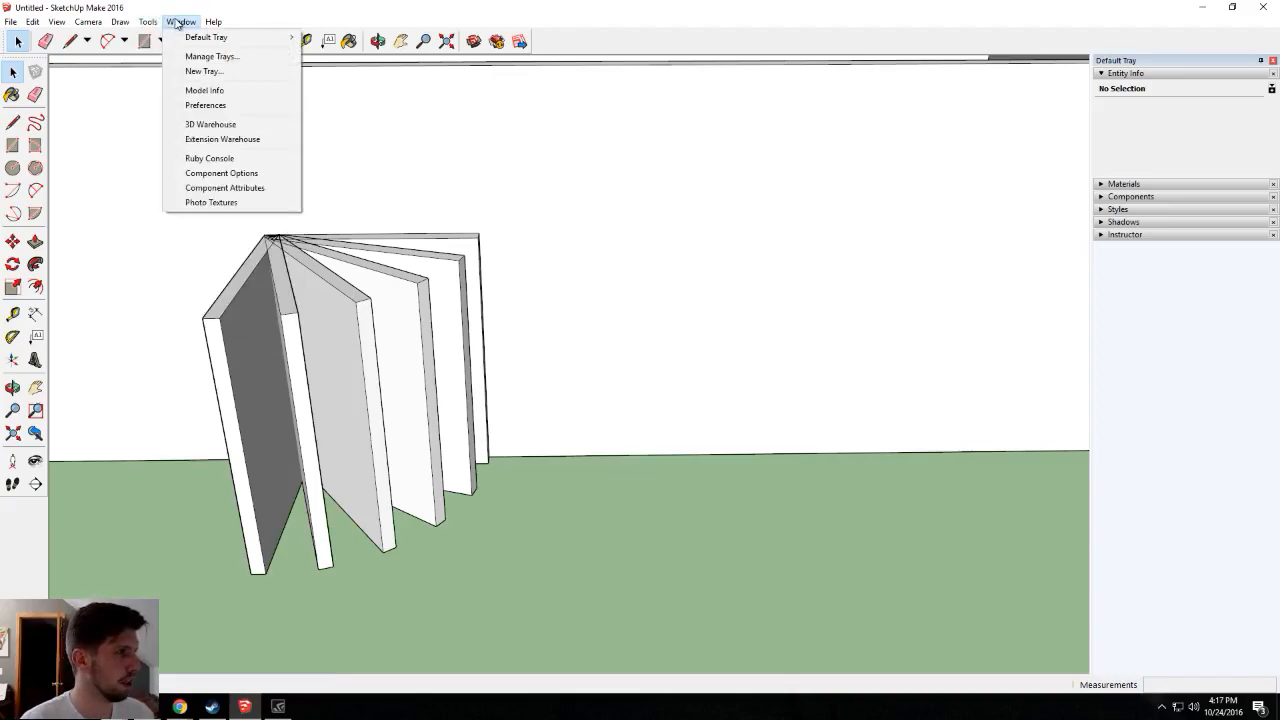
{"action": "left_click", "coordinate": [212, 57]}
{"action": "left_click", "coordinate": [552, 285]}
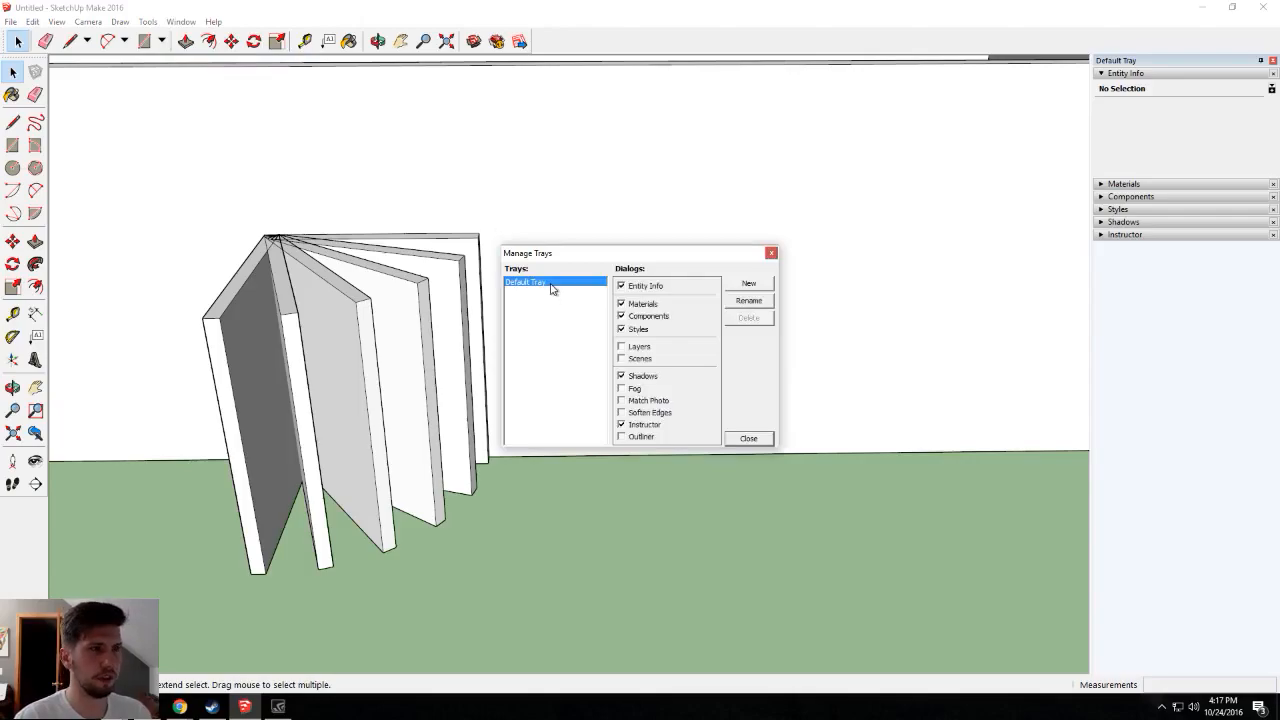
{"action": "left_click", "coordinate": [621, 347]}
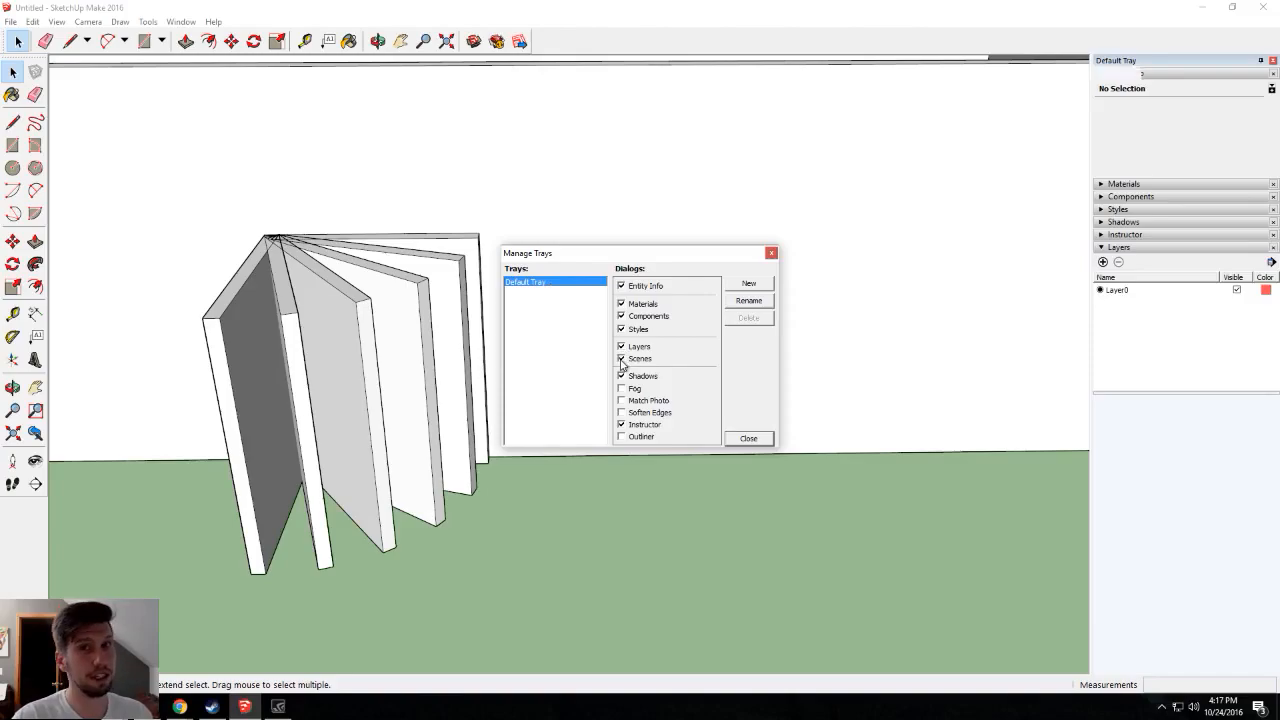
{"action": "left_click", "coordinate": [621, 359]}
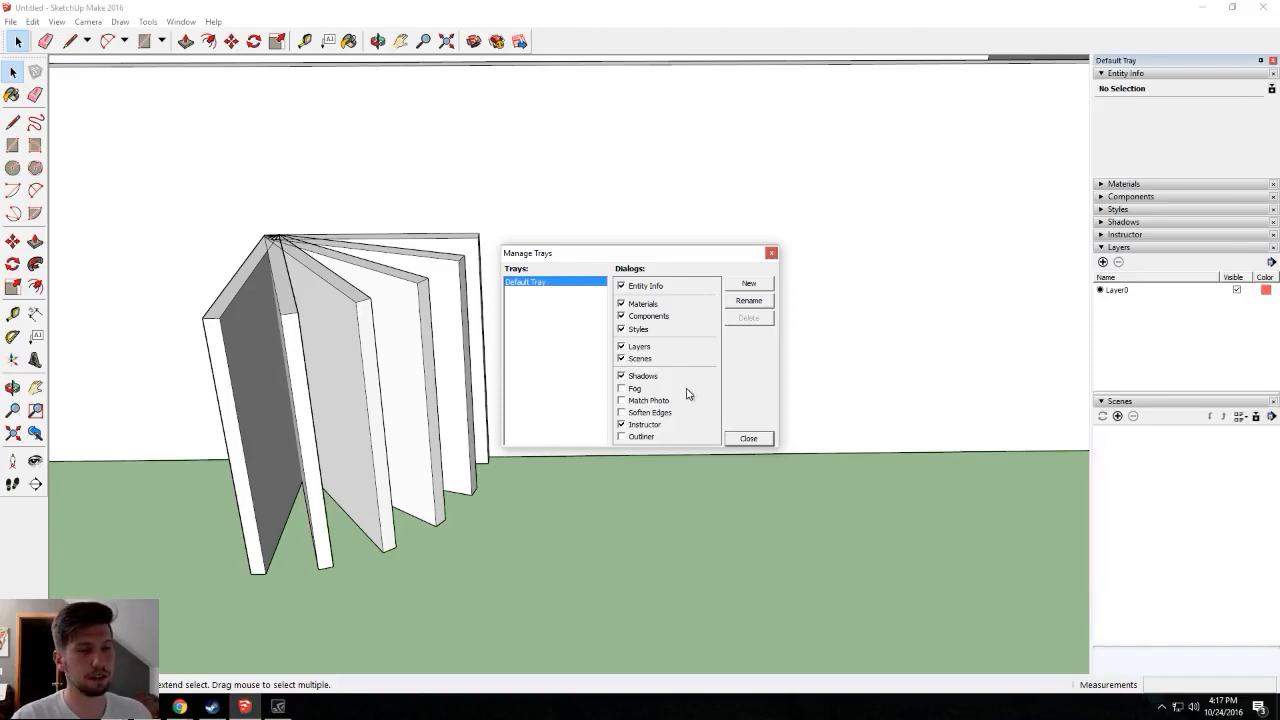
{"action": "left_click", "coordinate": [749, 439]}
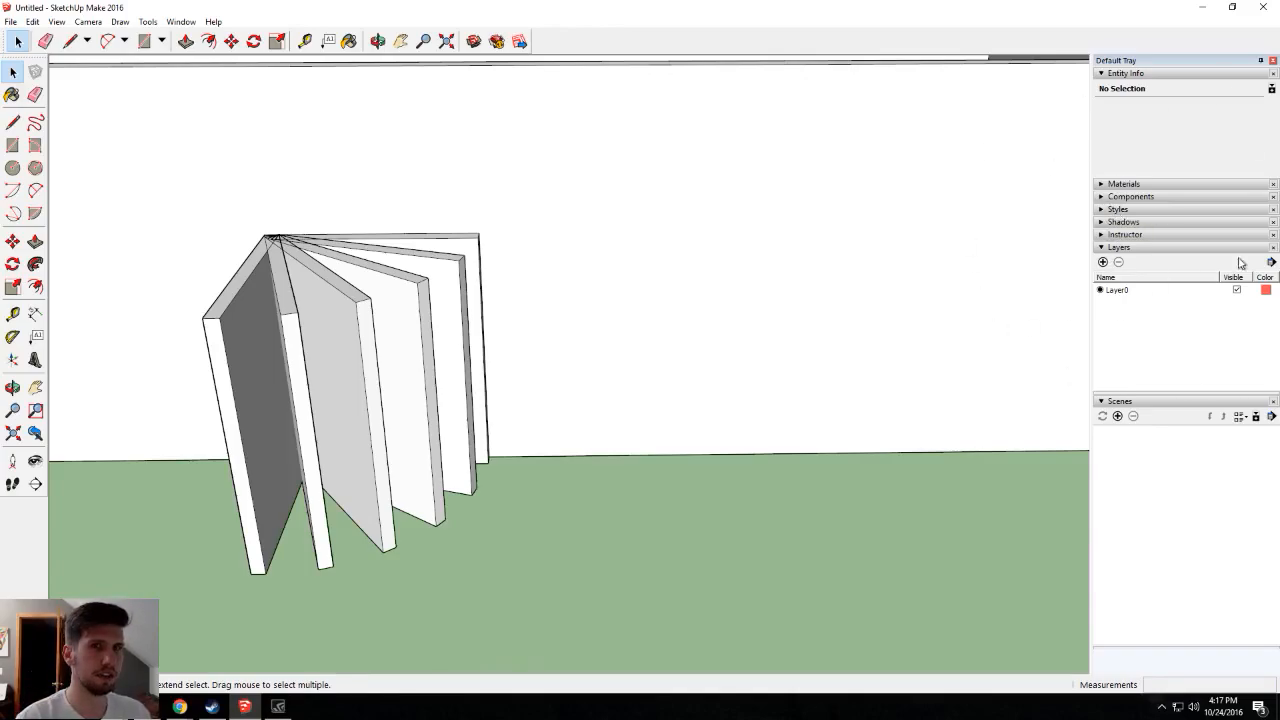
{"action": "left_click", "coordinate": [148, 21]}
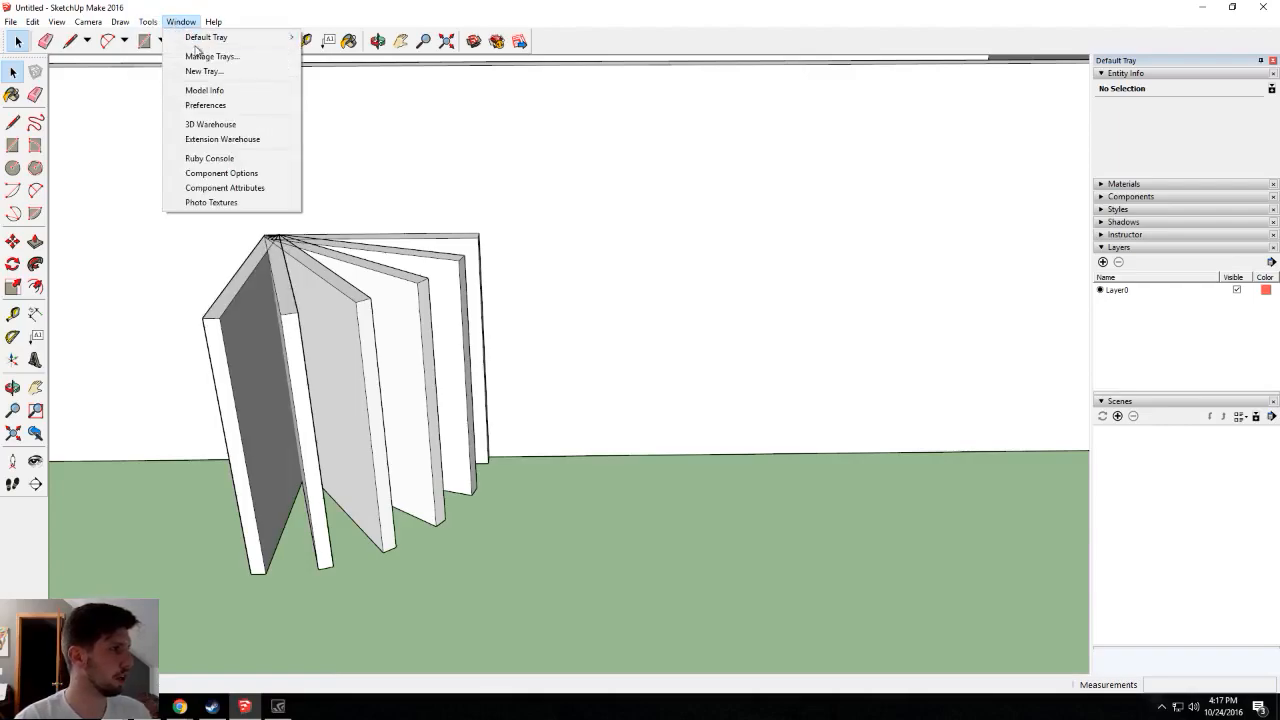
{"action": "left_click", "coordinate": [204, 72]}
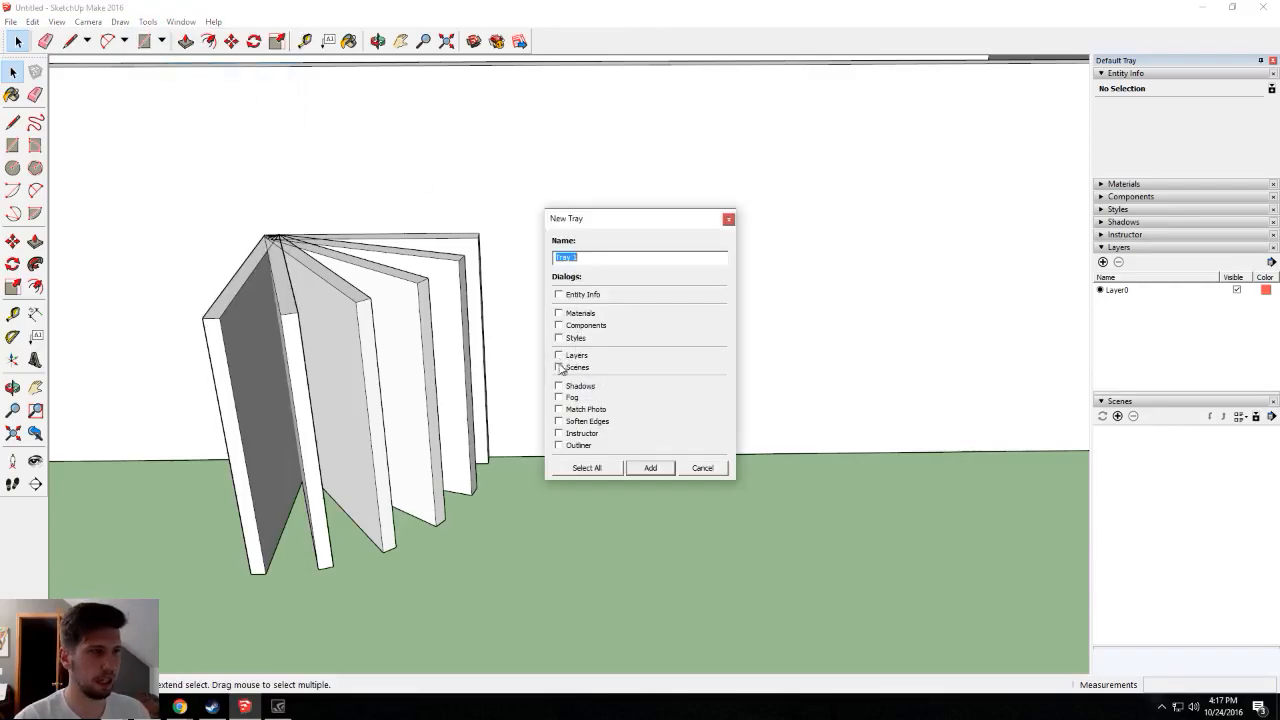
{"action": "left_click", "coordinate": [700, 468]}
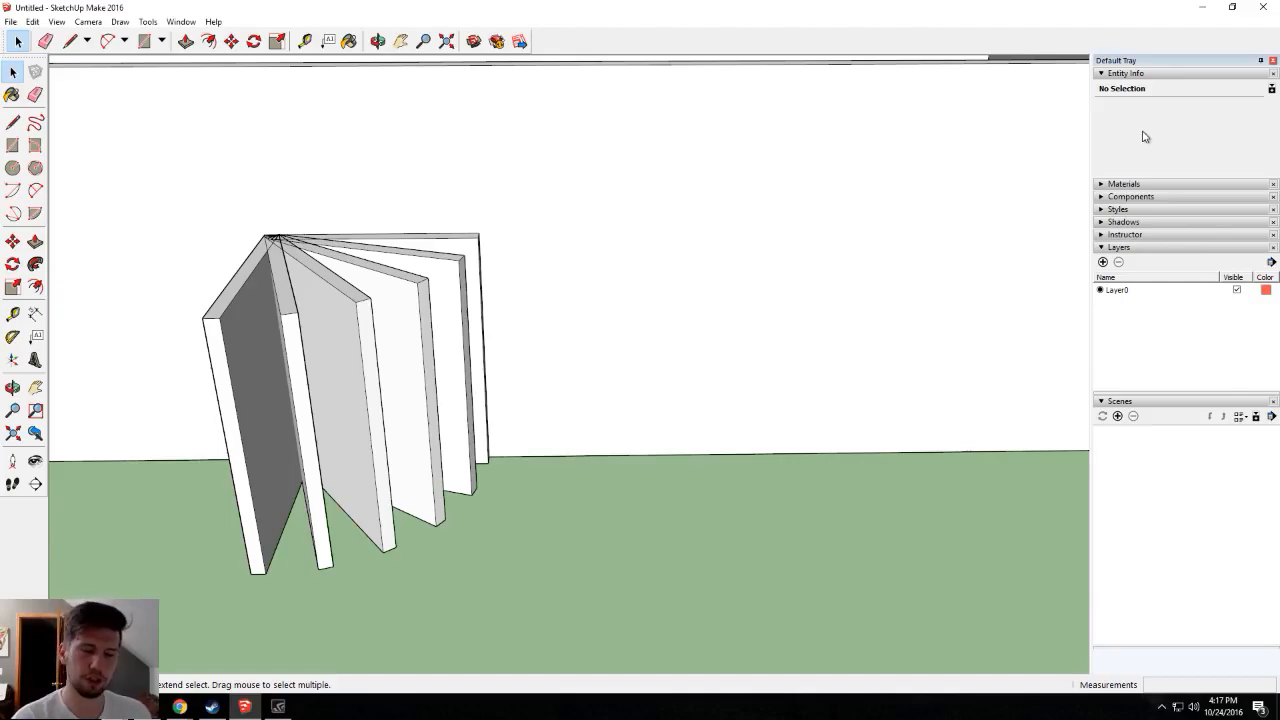
Select the six door copies one after another, from the closed door to the fully open one, and return to the closed door.
{"action": "left_click", "coordinate": [467, 252]}
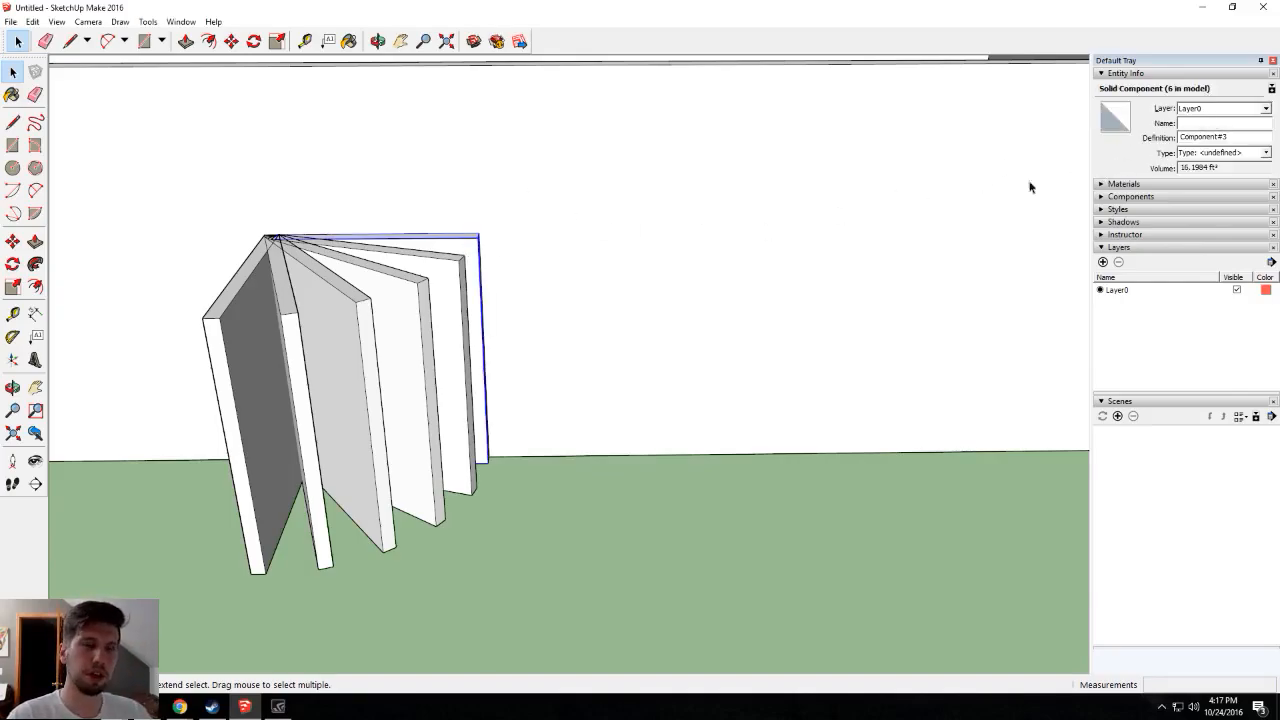
{"action": "left_click", "coordinate": [458, 296]}
{"action": "left_click", "coordinate": [416, 320]}
{"action": "left_click", "coordinate": [355, 335]}
{"action": "left_click", "coordinate": [296, 323]}
{"action": "left_click", "coordinate": [253, 325]}
{"action": "left_click", "coordinate": [469, 250]}
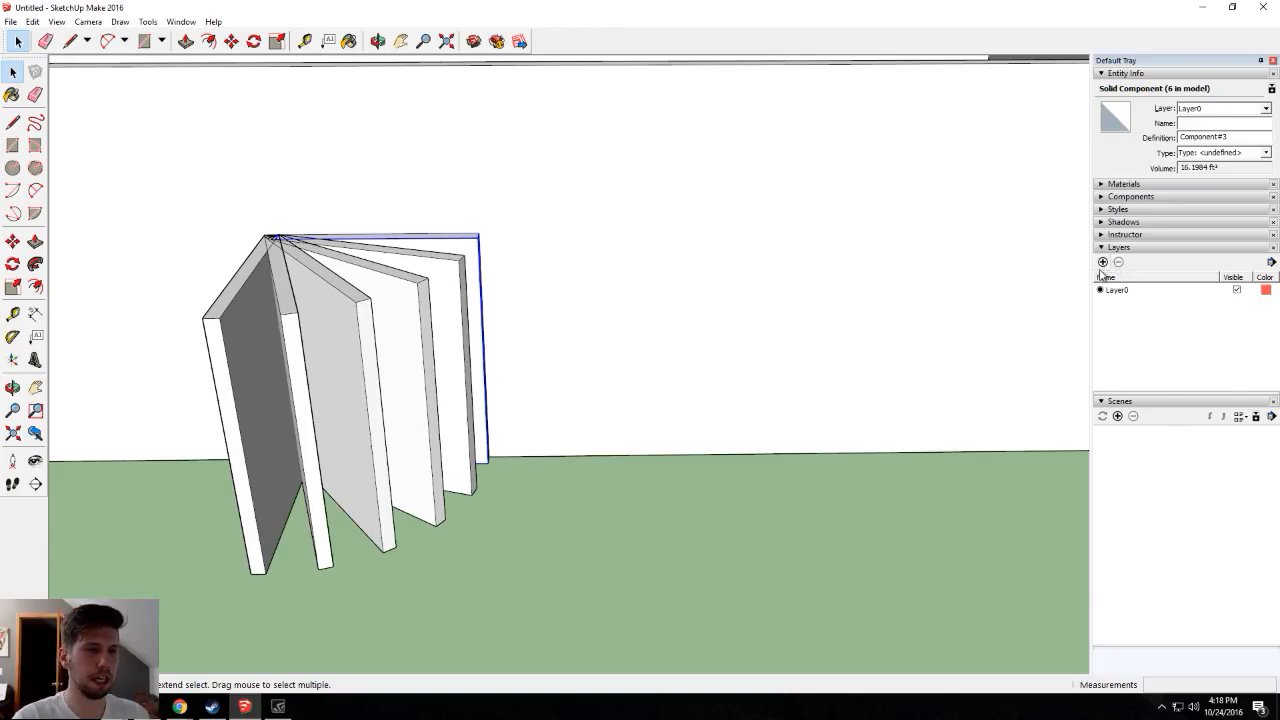
Add six new layers to the model with their default names.
{"action": "left_click", "coordinate": [1103, 262]}
{"action": "left_click", "coordinate": [1103, 262]}
{"action": "left_click", "coordinate": [1103, 262]}
{"action": "left_click", "coordinate": [1103, 262]}
{"action": "left_click", "coordinate": [1103, 262]}
{"action": "left_click", "coordinate": [1103, 262]}
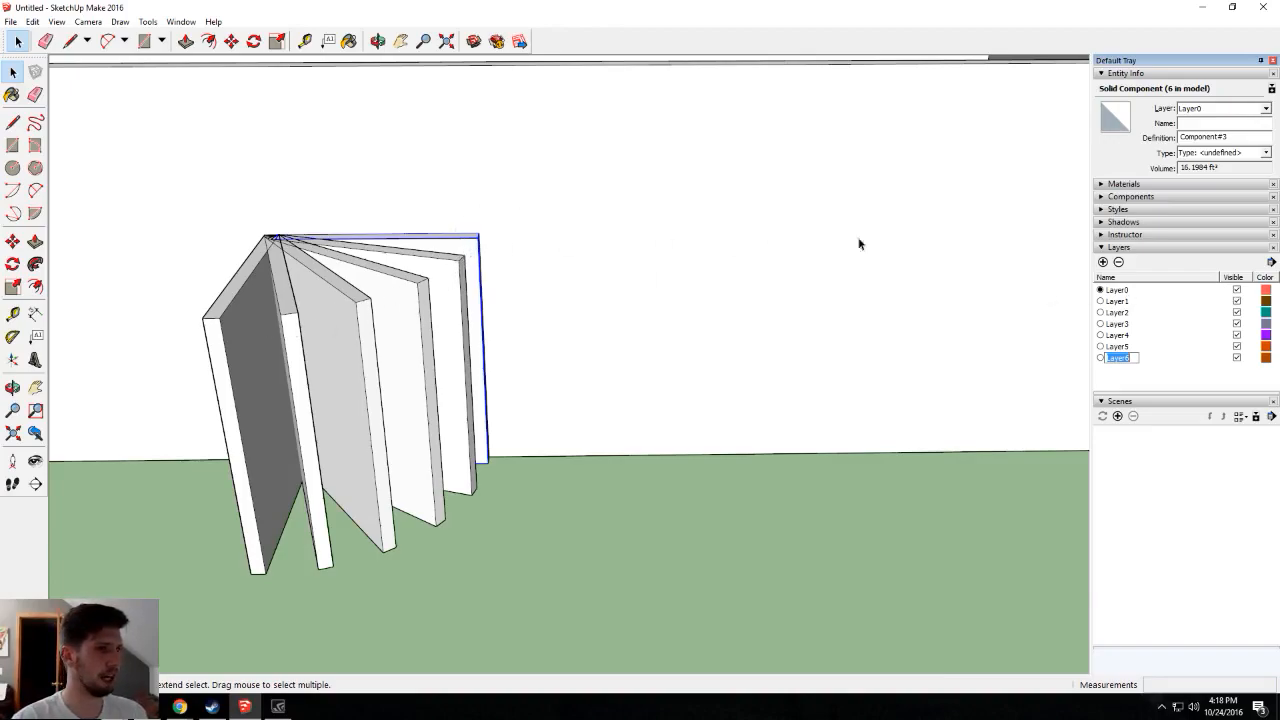
Assign the closed door in the doorway to Layer1 and the second door of the swing to Layer2.
{"action": "left_click", "coordinate": [461, 247]}
{"action": "middle_click_drag", "start_coordinate": [478, 251], "coordinate": [408, 311]}
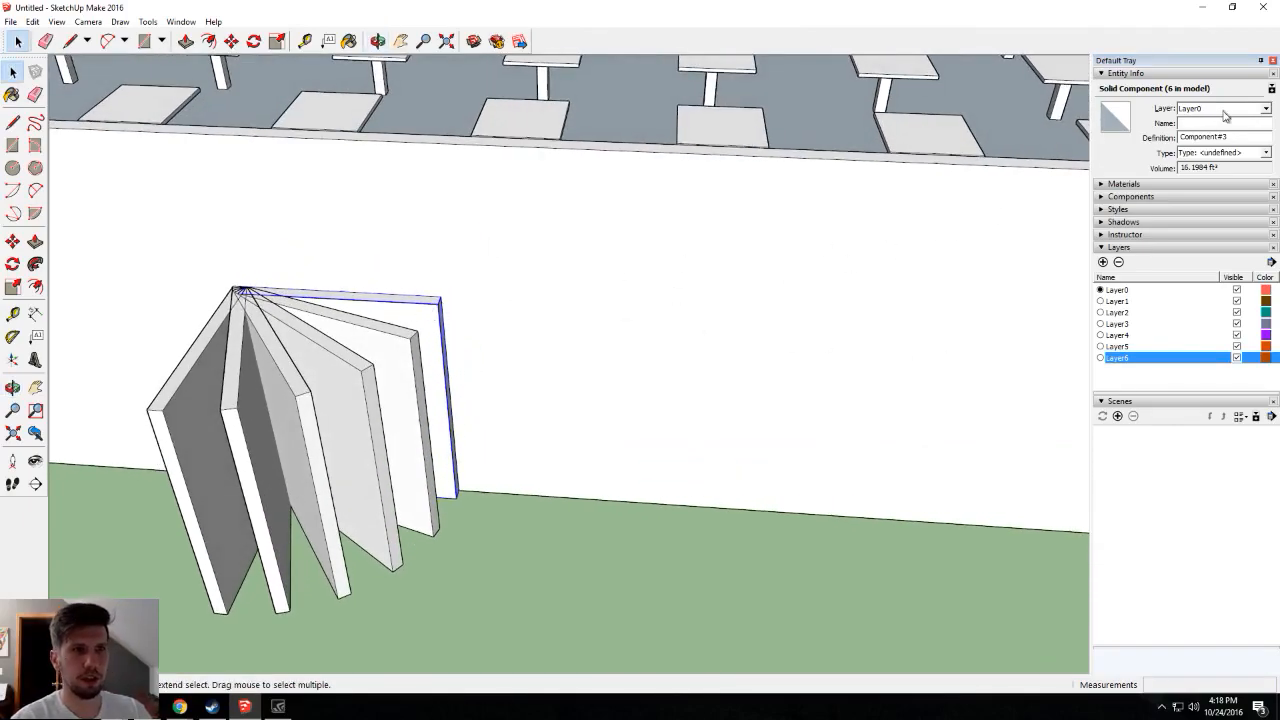
{"action": "left_click", "coordinate": [1260, 110]}
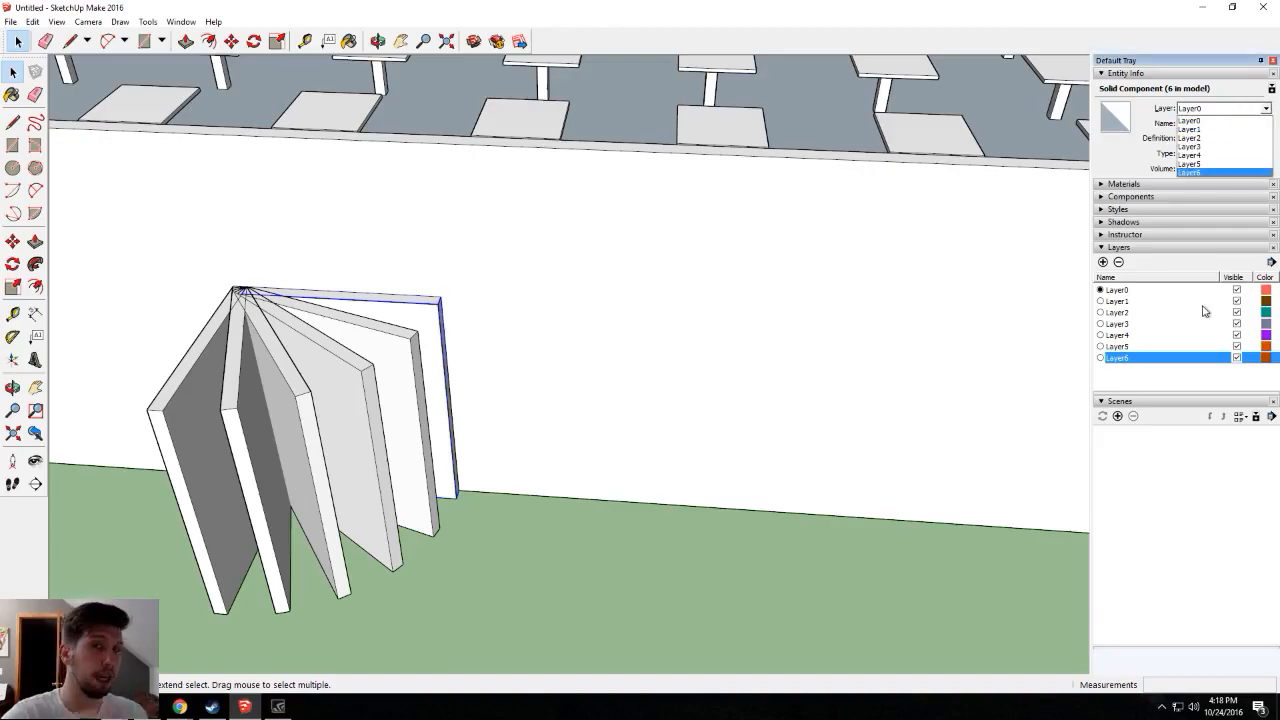
{"action": "left_click", "coordinate": [1206, 132]}
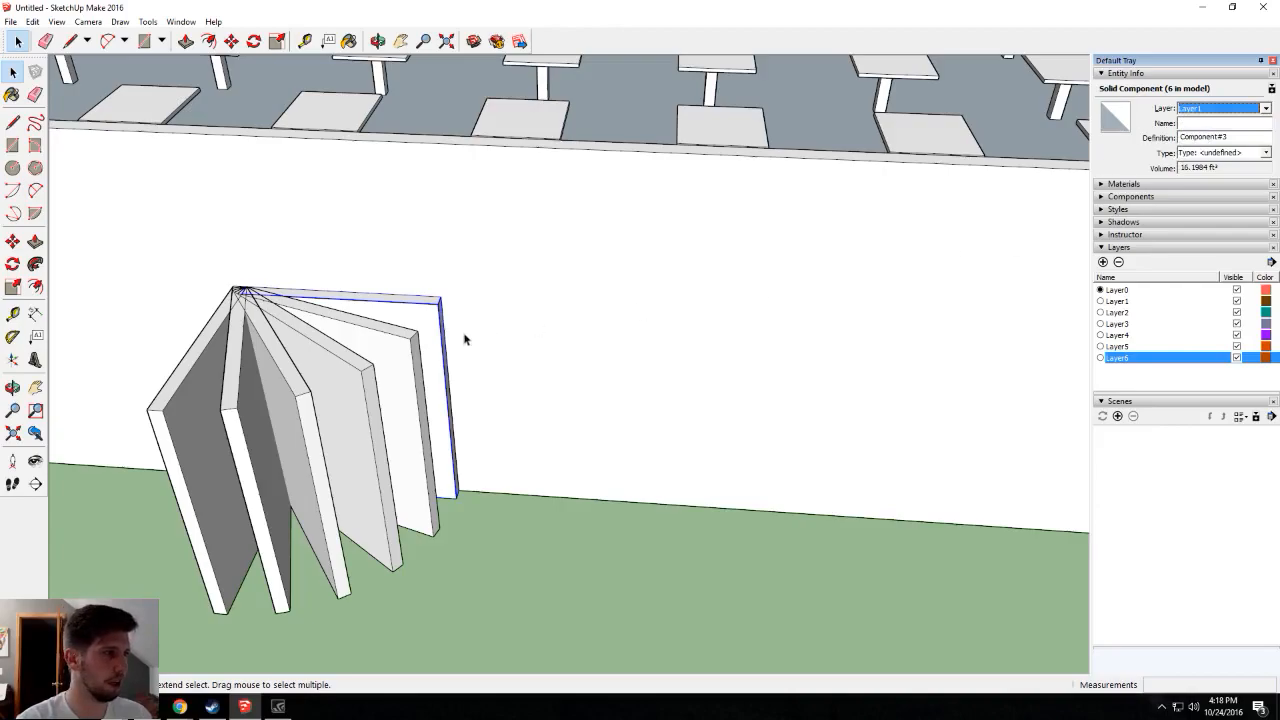
{"action": "left_click", "coordinate": [408, 367]}
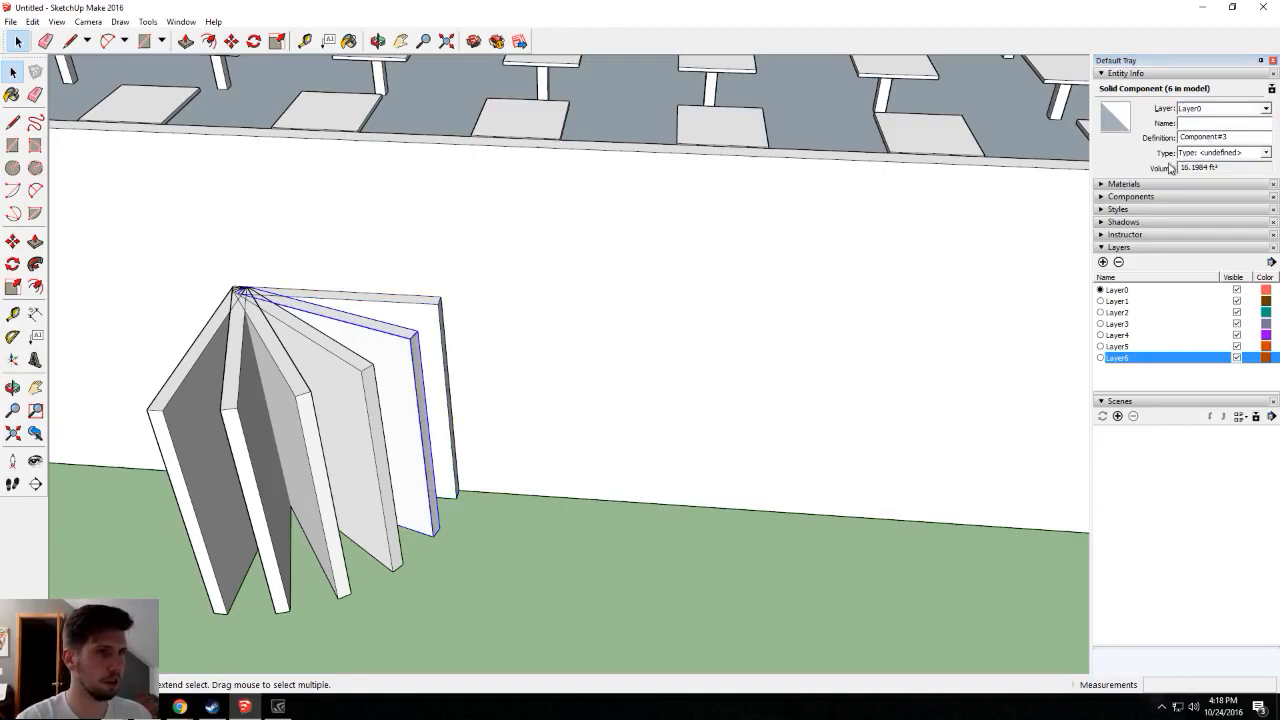
{"action": "left_click", "coordinate": [1219, 110]}
{"action": "left_click", "coordinate": [1206, 143]}
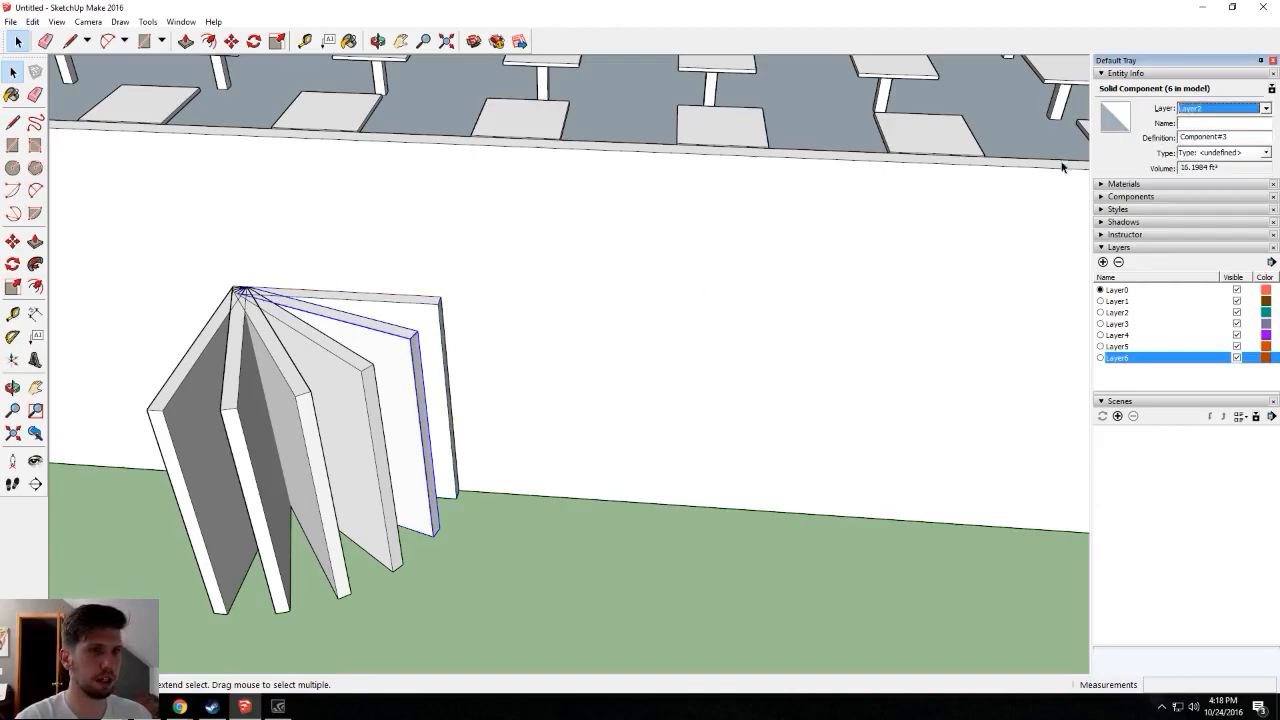
Assign the third door of the swing to Layer3 and the fourth door to Layer4.
{"action": "left_click", "coordinate": [350, 373]}
{"action": "left_click", "coordinate": [1219, 108]}
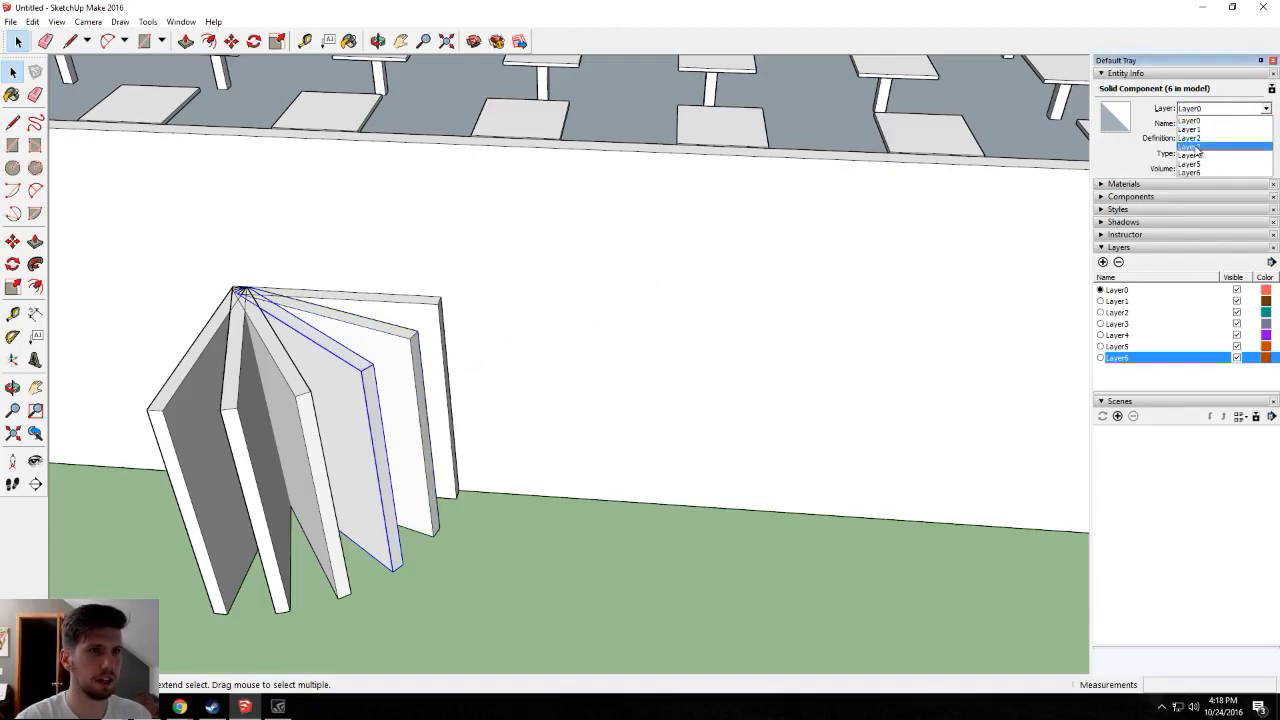
{"action": "left_click", "coordinate": [1206, 154]}
{"action": "left_click", "coordinate": [305, 393]}
{"action": "left_click", "coordinate": [1205, 110]}
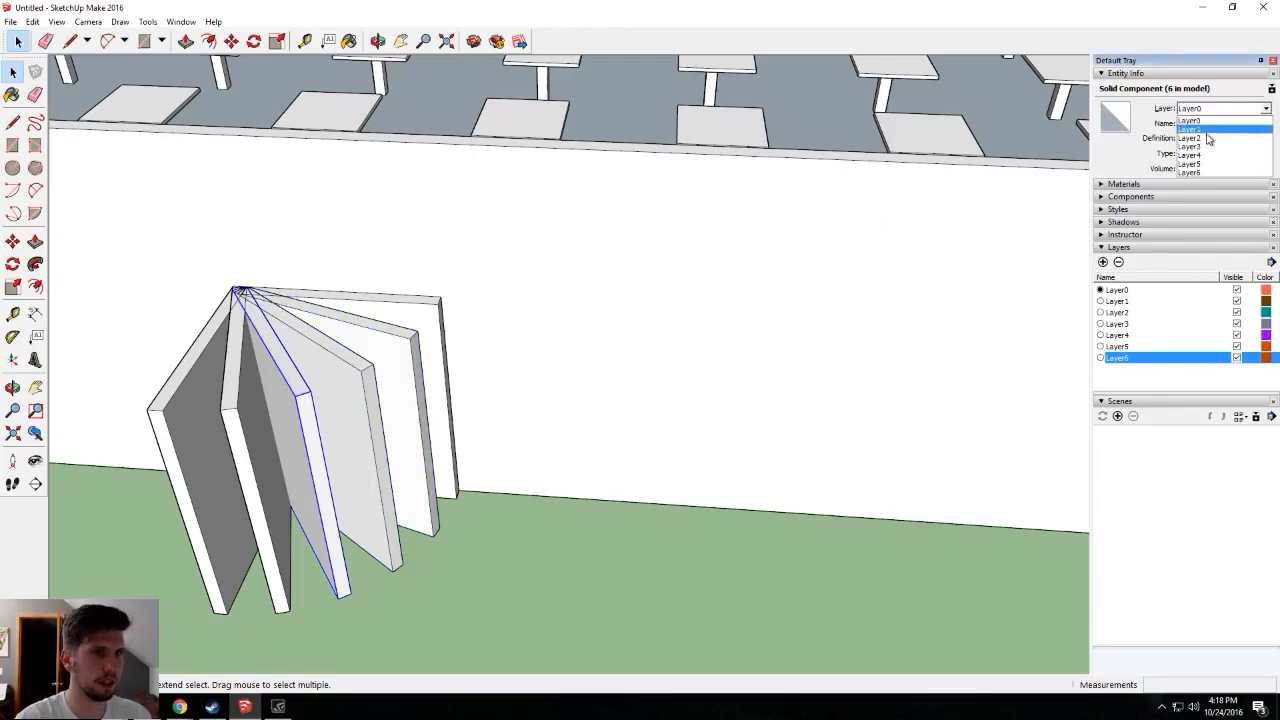
{"action": "left_click", "coordinate": [1207, 157]}
Assign the fifth door of the swing to Layer5 and the fully open door to Layer6.
{"action": "left_click", "coordinate": [256, 408]}
{"action": "left_click", "coordinate": [1219, 108]}
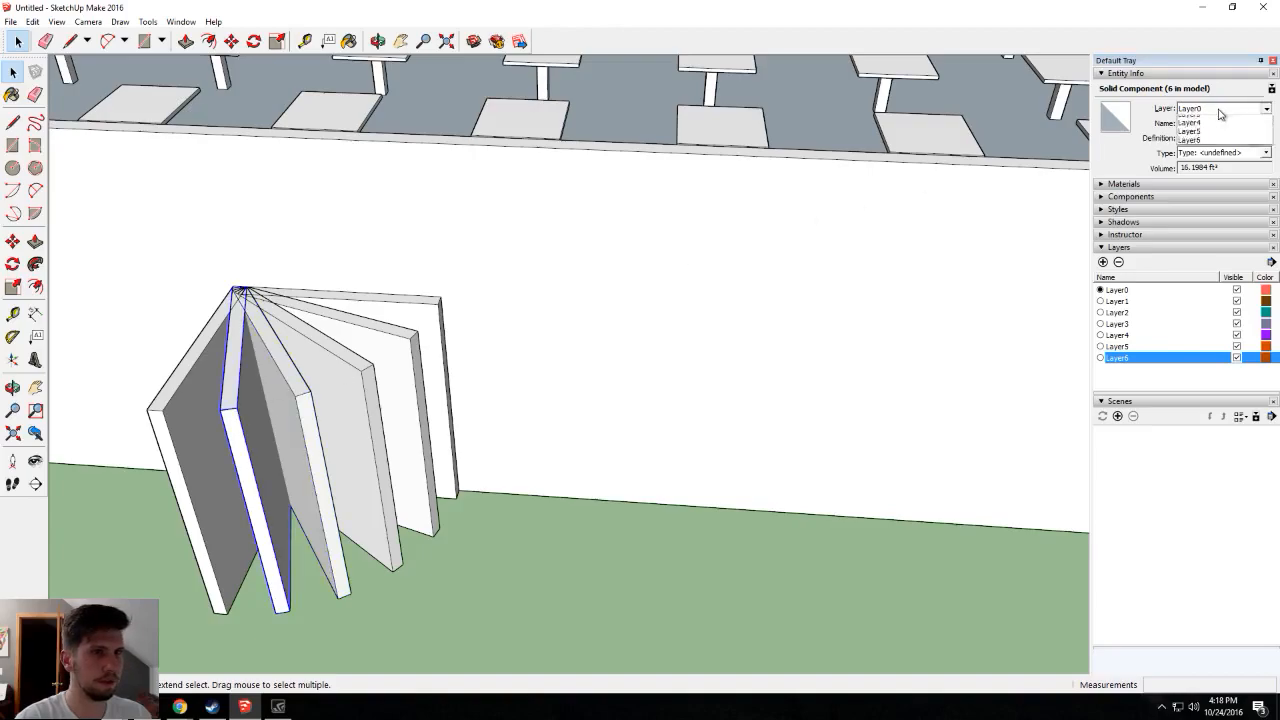
{"action": "left_click", "coordinate": [1207, 166]}
{"action": "left_click", "coordinate": [182, 392]}
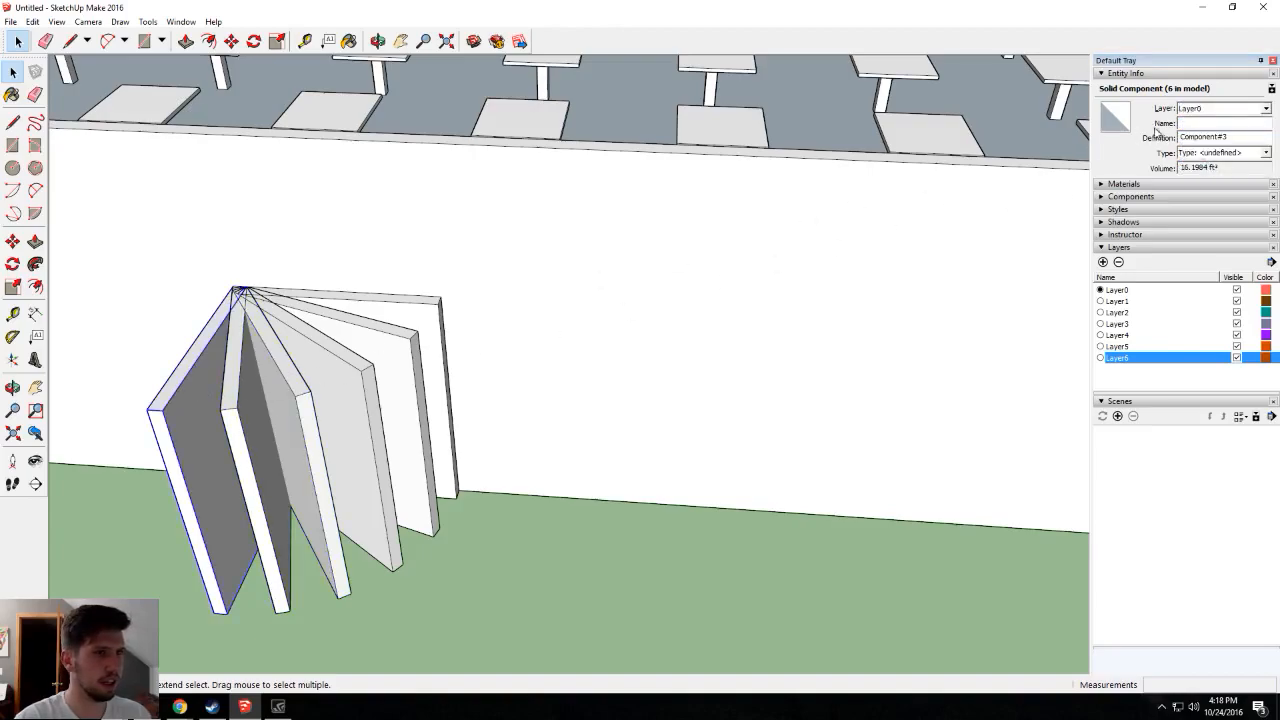
{"action": "left_click", "coordinate": [1237, 110]}
{"action": "left_click", "coordinate": [1205, 177]}
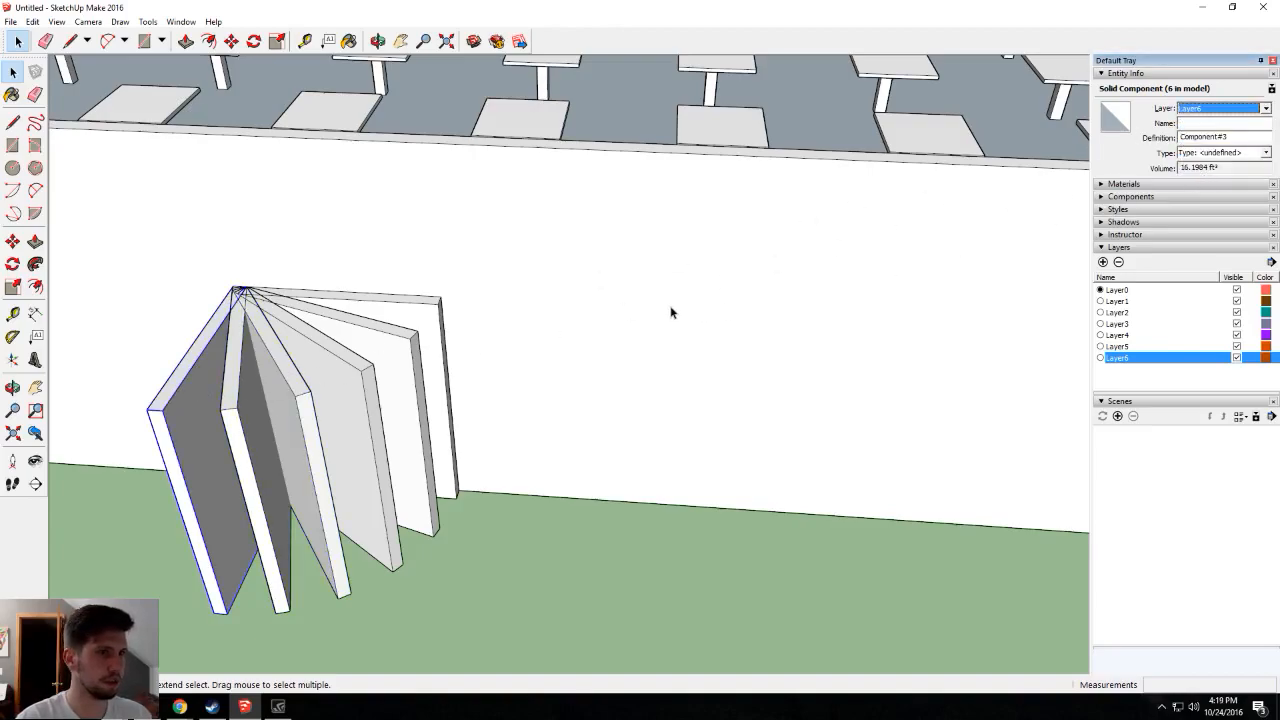
Check the layer assignment of a door copy and hide Layer1 through Layer6 one at a time.
{"action": "left_click", "coordinate": [412, 322]}
{"action": "left_click", "coordinate": [403, 350]}
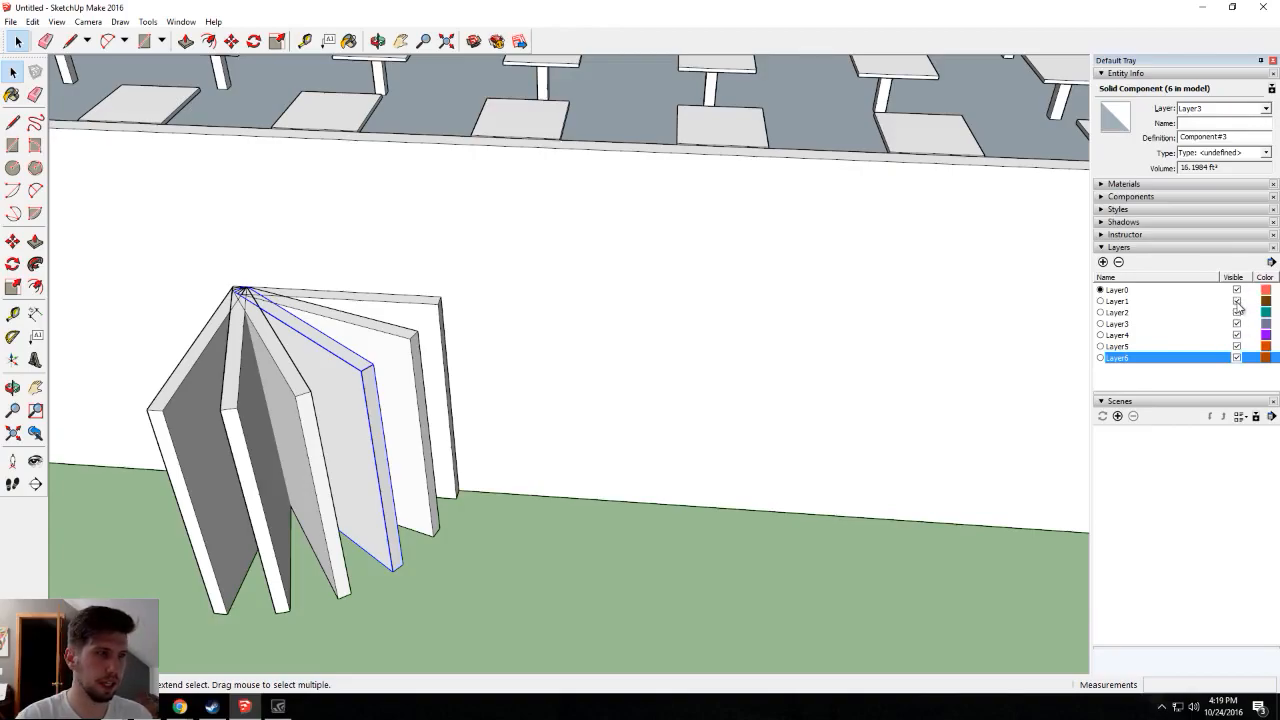
{"action": "left_click", "coordinate": [1237, 301]}
{"action": "left_click", "coordinate": [1237, 312]}
{"action": "left_click", "coordinate": [1237, 324]}
{"action": "left_click", "coordinate": [1237, 335]}
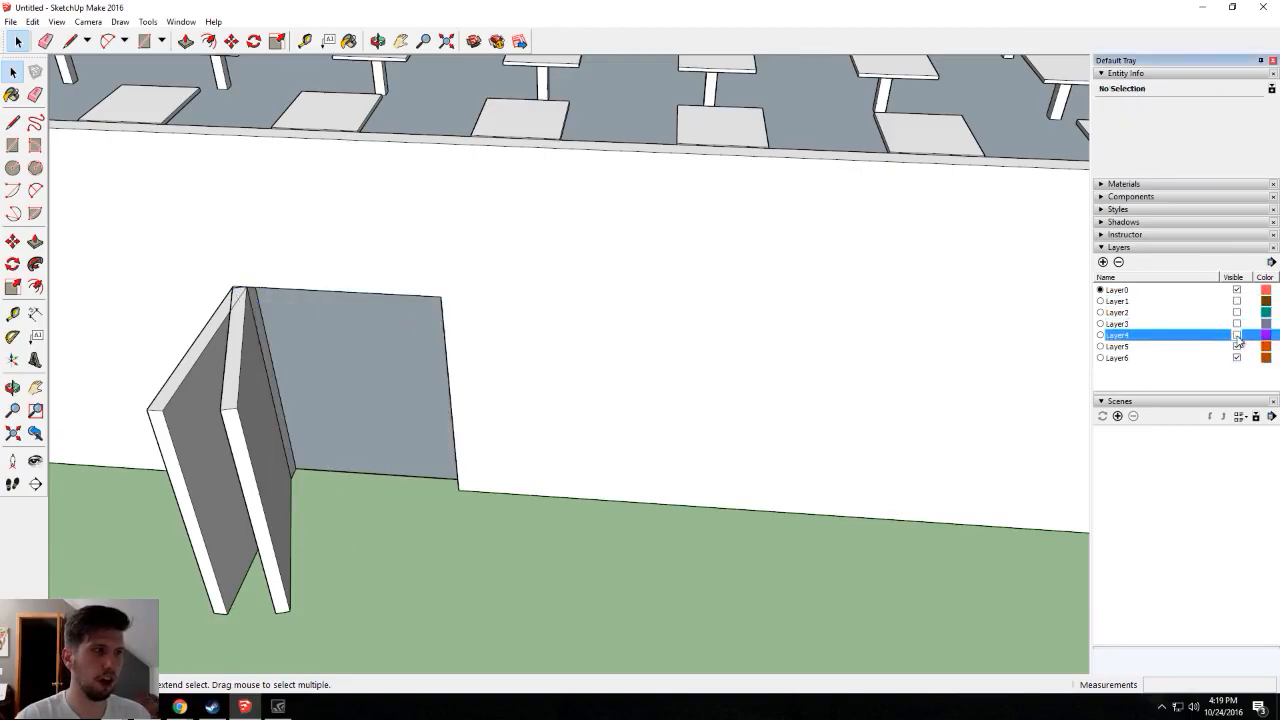
{"action": "left_click", "coordinate": [1237, 346]}
{"action": "left_click", "coordinate": [1237, 358]}
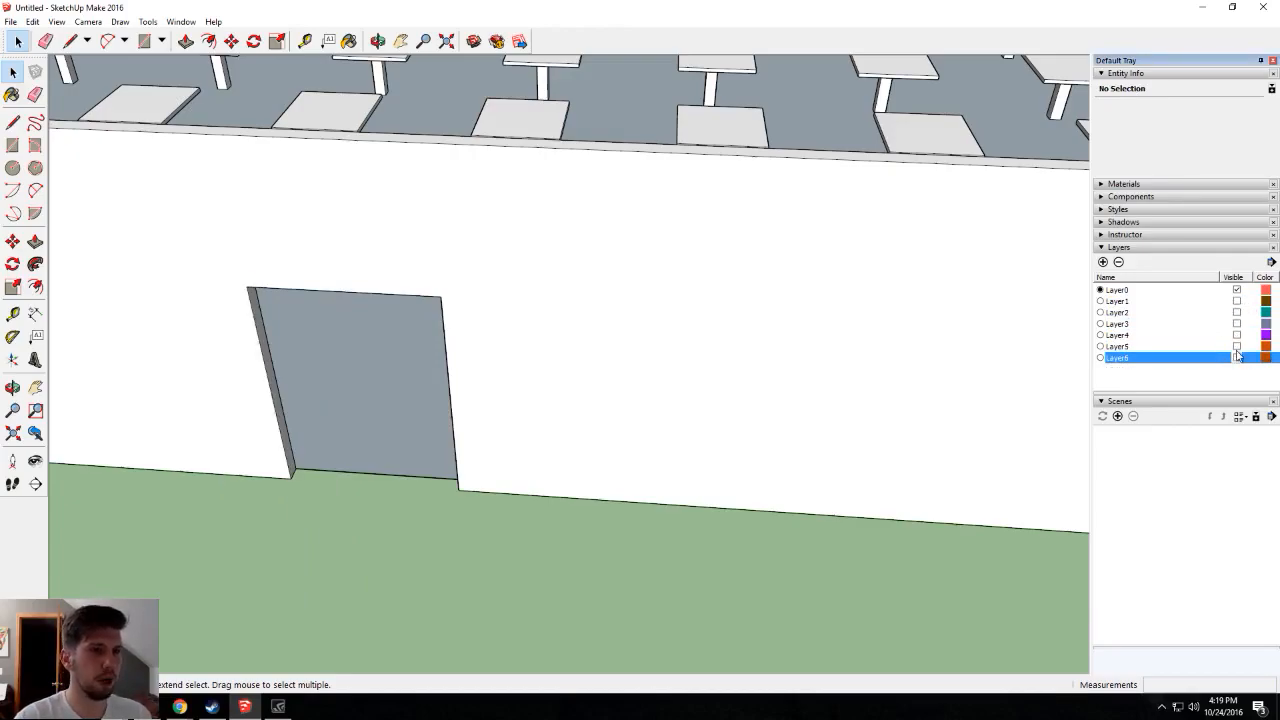
Make Layer6 back through Layer1 visible again one at a time.
{"action": "left_click", "coordinate": [1237, 358]}
{"action": "left_click", "coordinate": [1237, 346]}
{"action": "left_click", "coordinate": [1237, 335]}
{"action": "left_click", "coordinate": [1237, 324]}
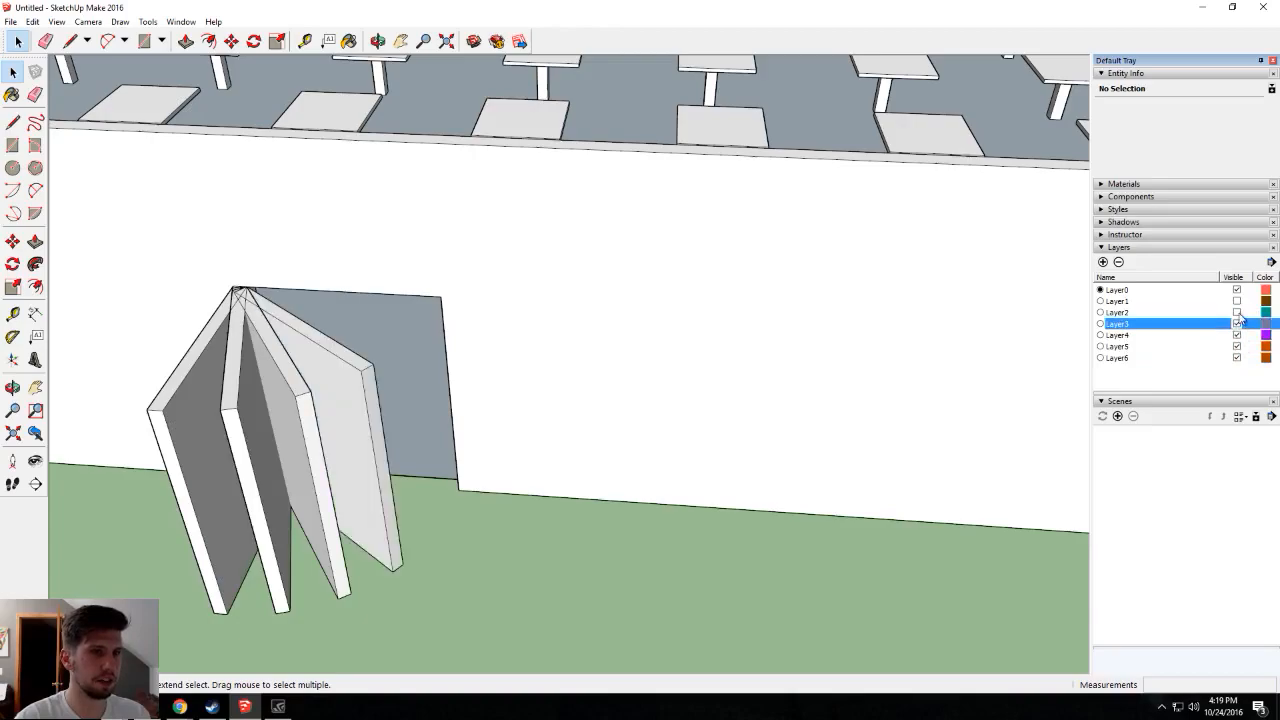
{"action": "left_click", "coordinate": [1237, 312]}
{"action": "left_click", "coordinate": [1237, 301]}
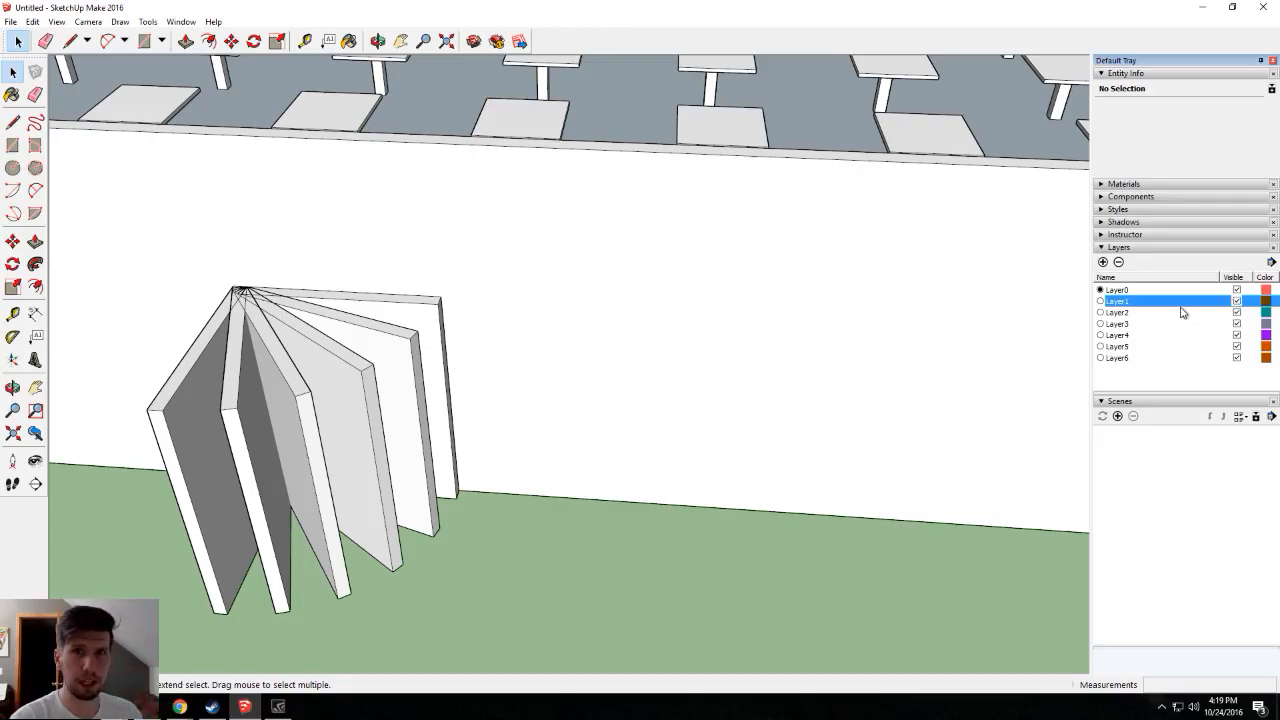
Hide Layer1 through Layer4 and make all four layers visible again.
{"action": "left_click", "coordinate": [1237, 301]}
{"action": "left_click", "coordinate": [1237, 312]}
{"action": "left_click", "coordinate": [1237, 323]}
{"action": "left_click", "coordinate": [1237, 335]}
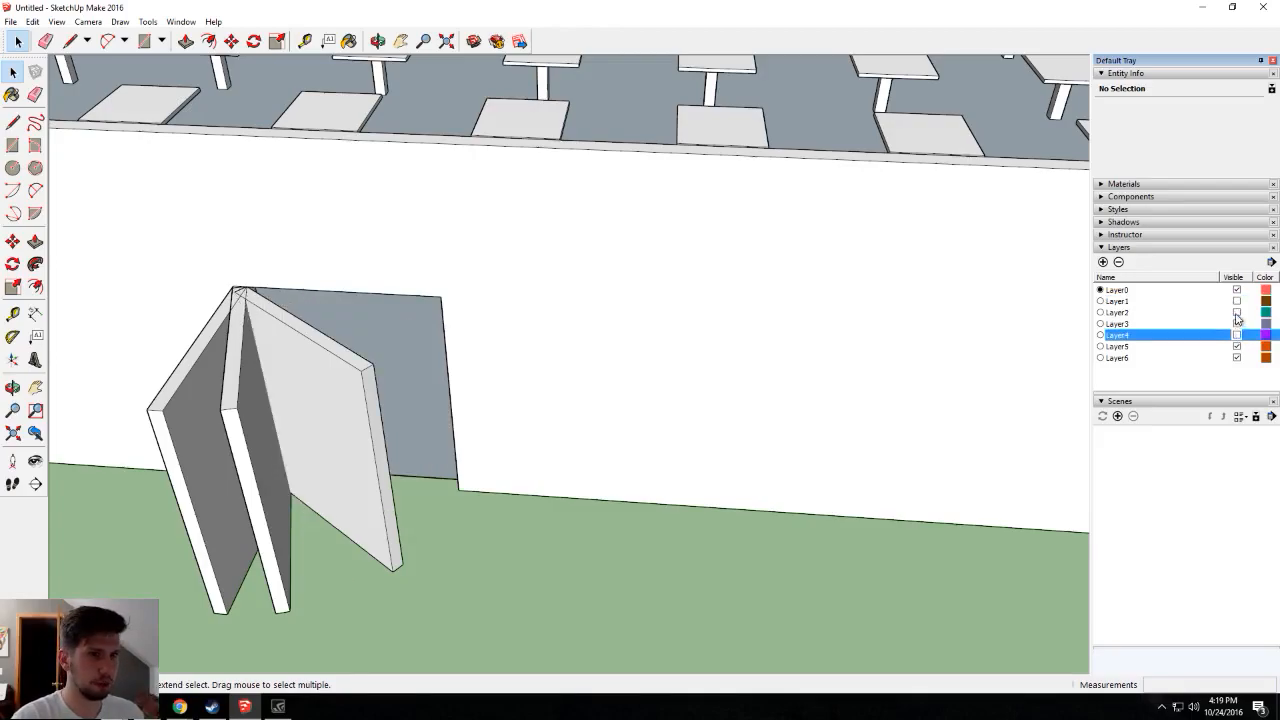
{"action": "left_click", "coordinate": [1237, 323]}
{"action": "left_click", "coordinate": [1237, 335]}
{"action": "left_click", "coordinate": [1237, 312]}
{"action": "left_click", "coordinate": [1237, 301]}
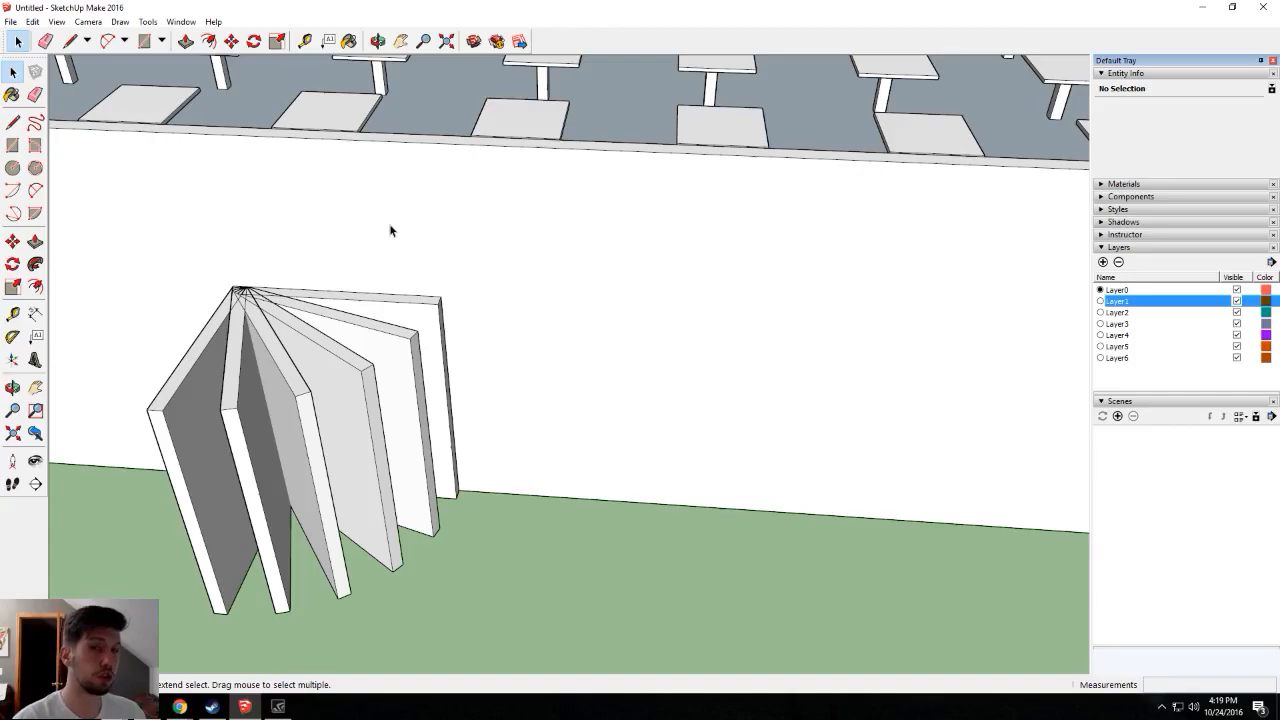
Frame the building's front wall from outside with the doorway near the centre as the animation's starting view.
{"action": "middle_click_drag", "start_coordinate": [362, 290], "coordinate": [543, 189], "text": "shift"}
{"action": "scroll", "coordinate": [544, 190], "scroll_direction": "down", "scroll_amount": 2}
{"action": "middle_click_drag", "start_coordinate": [480, 141], "coordinate": [504, 207]}
{"action": "middle_click_drag", "start_coordinate": [504, 207], "coordinate": [519, 262], "text": "shift"}
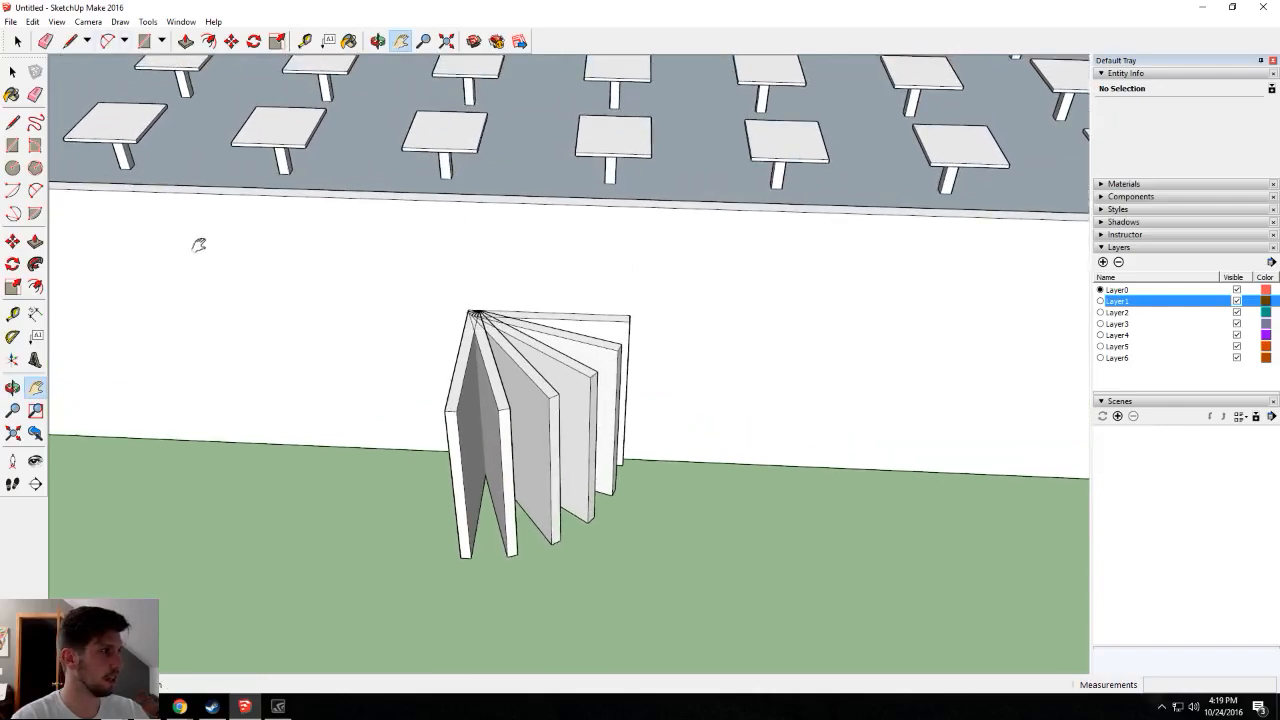
{"action": "left_click_drag", "start_coordinate": [192, 237], "coordinate": [274, 214]}
{"action": "scroll", "coordinate": [606, 211], "scroll_direction": "down", "scroll_amount": 2}
{"action": "middle_click_drag", "start_coordinate": [606, 211], "coordinate": [668, 376]}
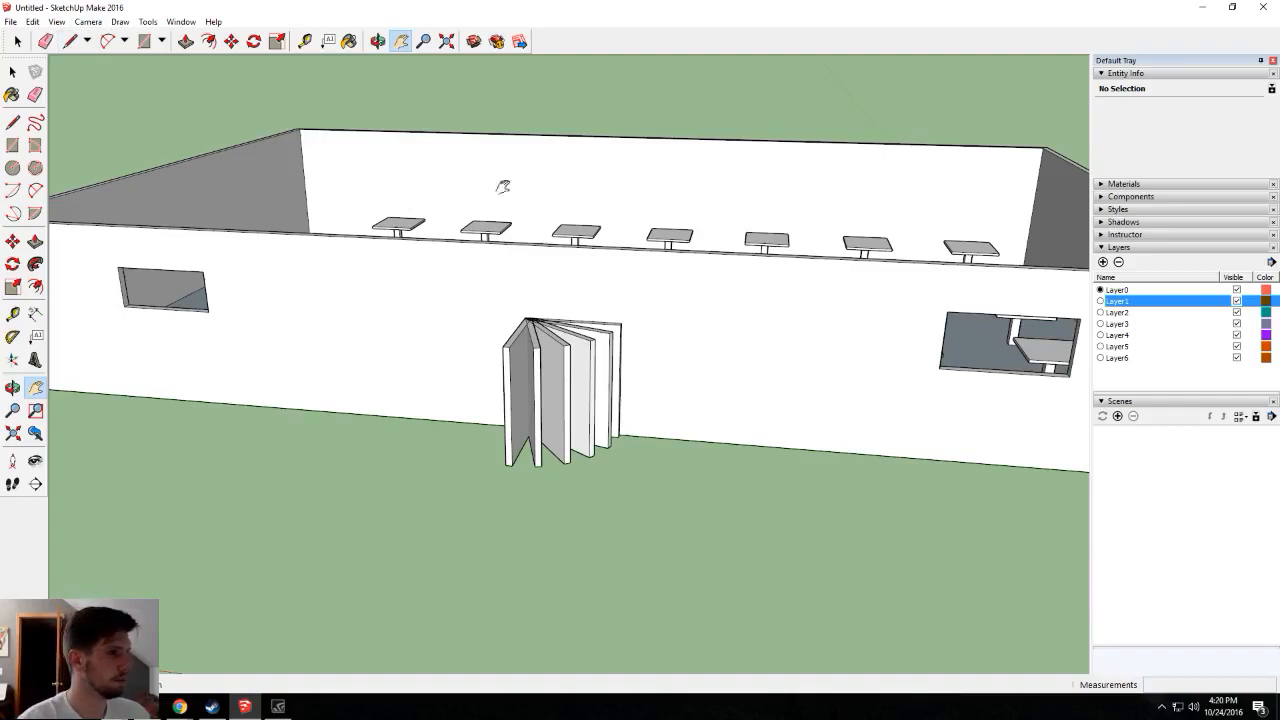
Hide Layer2 through Layer6 so only the closed door shows, and add the first scene.
{"action": "left_click", "coordinate": [1237, 358]}
{"action": "left_click", "coordinate": [1237, 346]}
{"action": "left_click", "coordinate": [1237, 335]}
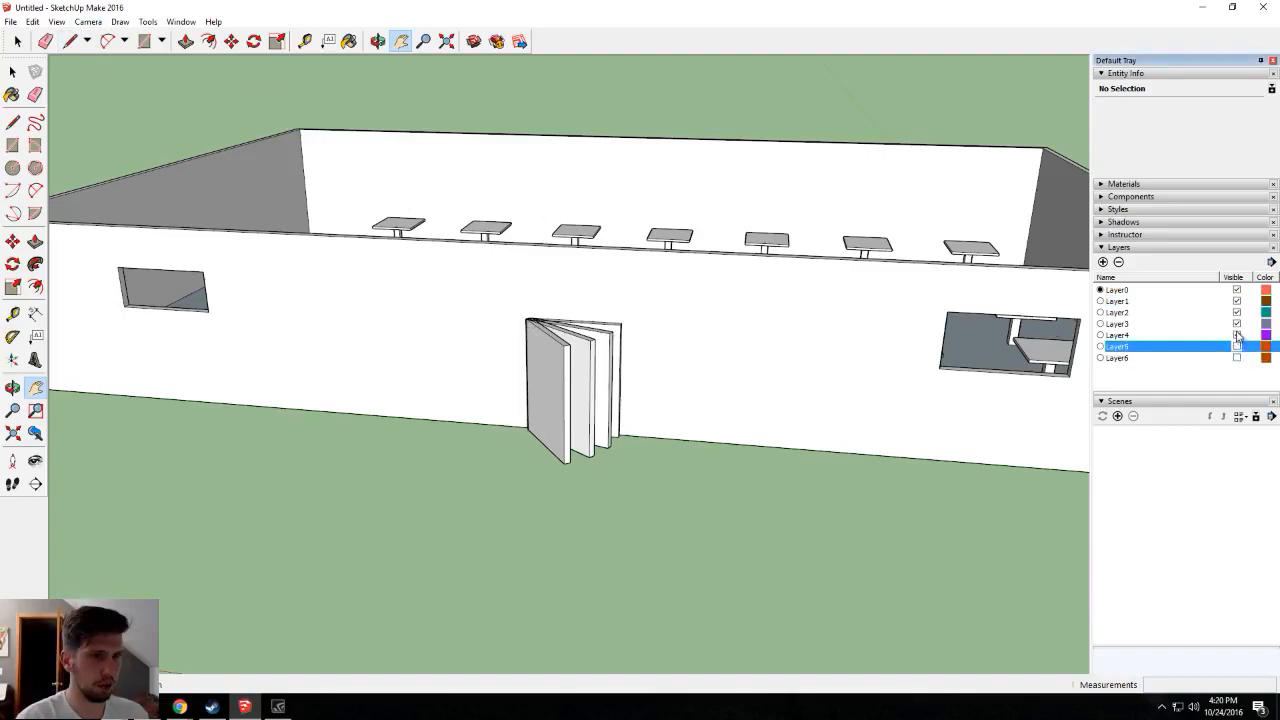
{"action": "left_click", "coordinate": [1237, 324]}
{"action": "left_click", "coordinate": [1237, 312]}
{"action": "left_click", "coordinate": [1237, 324]}
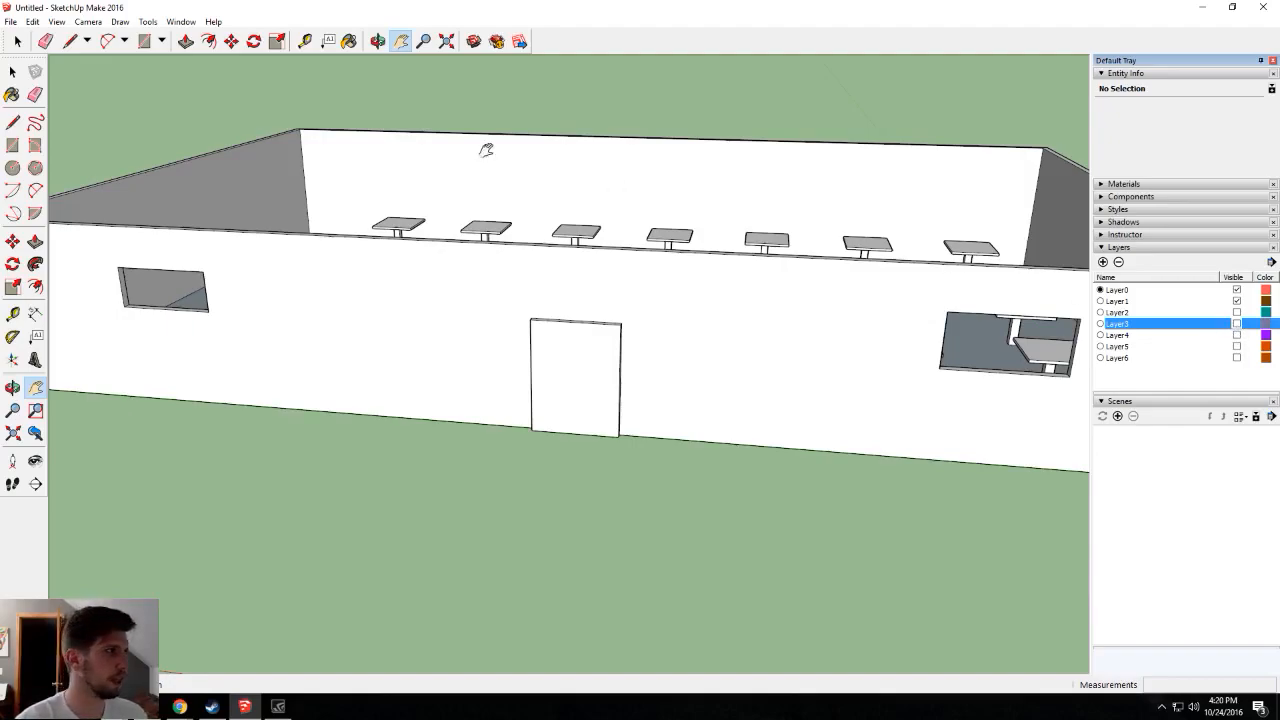
{"action": "left_click", "coordinate": [58, 22]}
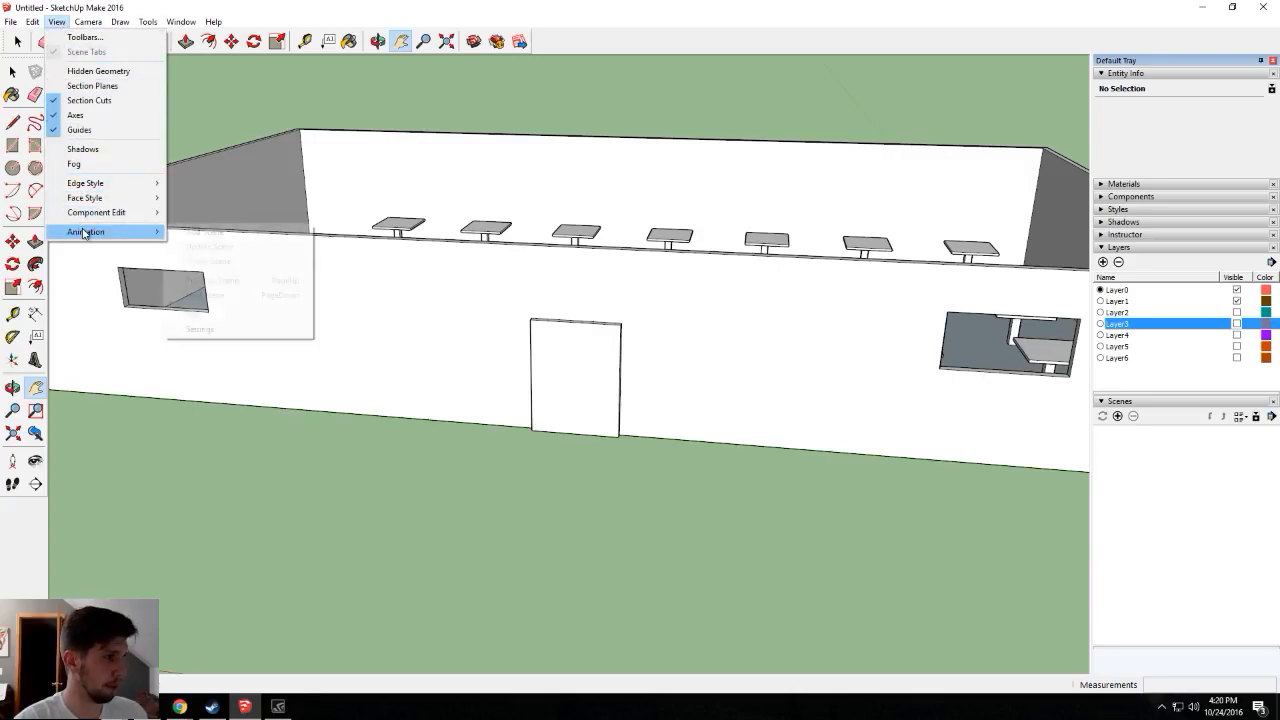
{"action": "mouse_move", "coordinate": [100, 232]}
{"action": "left_click", "coordinate": [204, 233]}
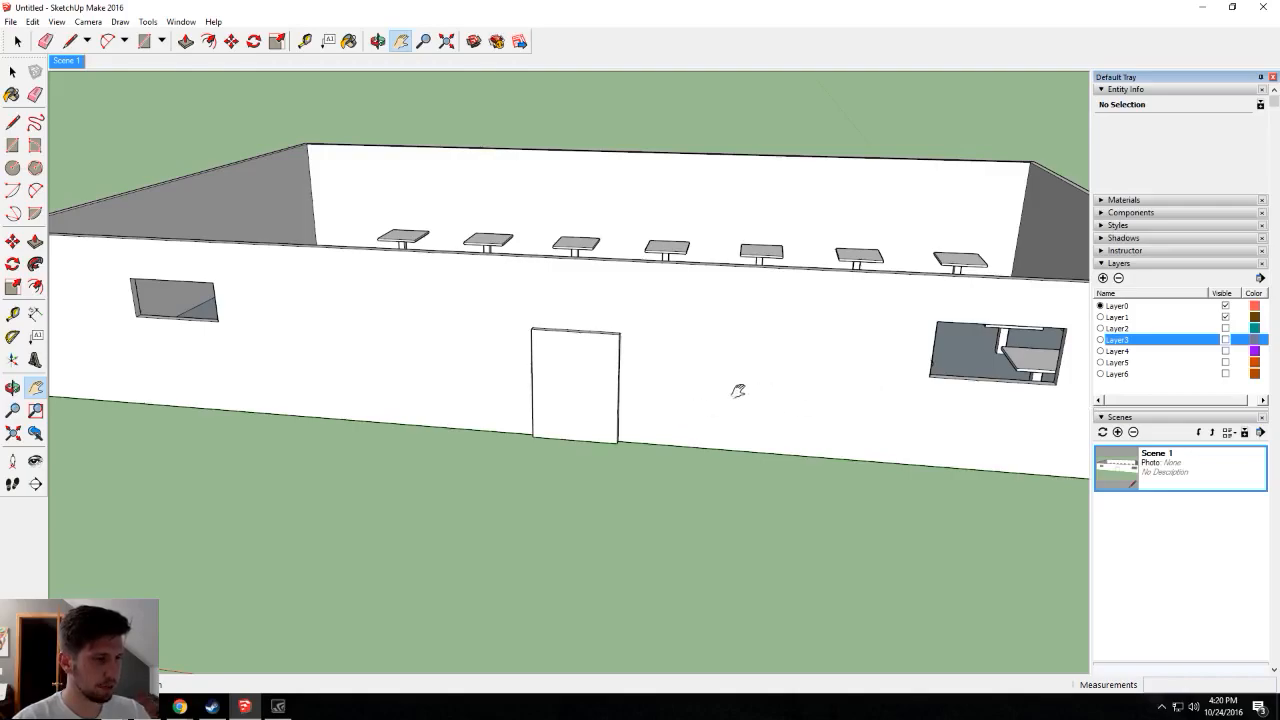
Replace Layer1 with Layer2 as the visible door layer and add a second scene from slightly closer to the doorway.
{"action": "key", "text": "space"}
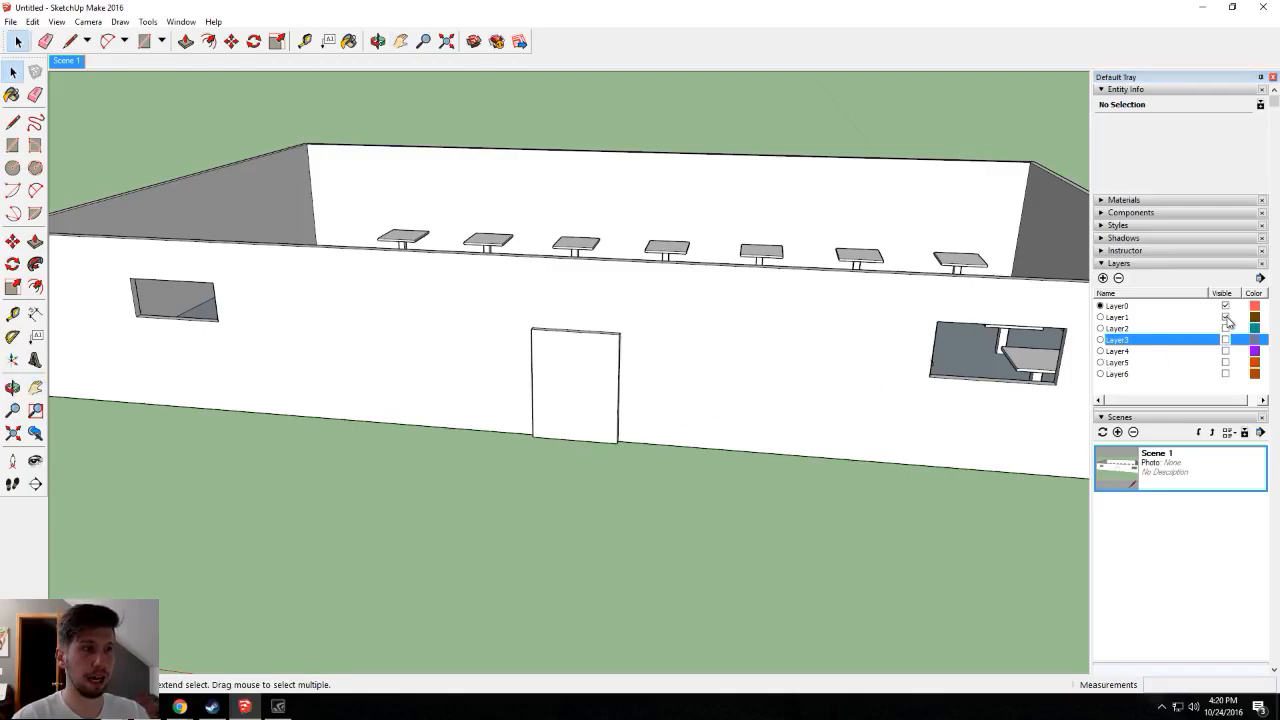
{"action": "left_click", "coordinate": [1226, 317]}
{"action": "left_click", "coordinate": [1226, 329]}
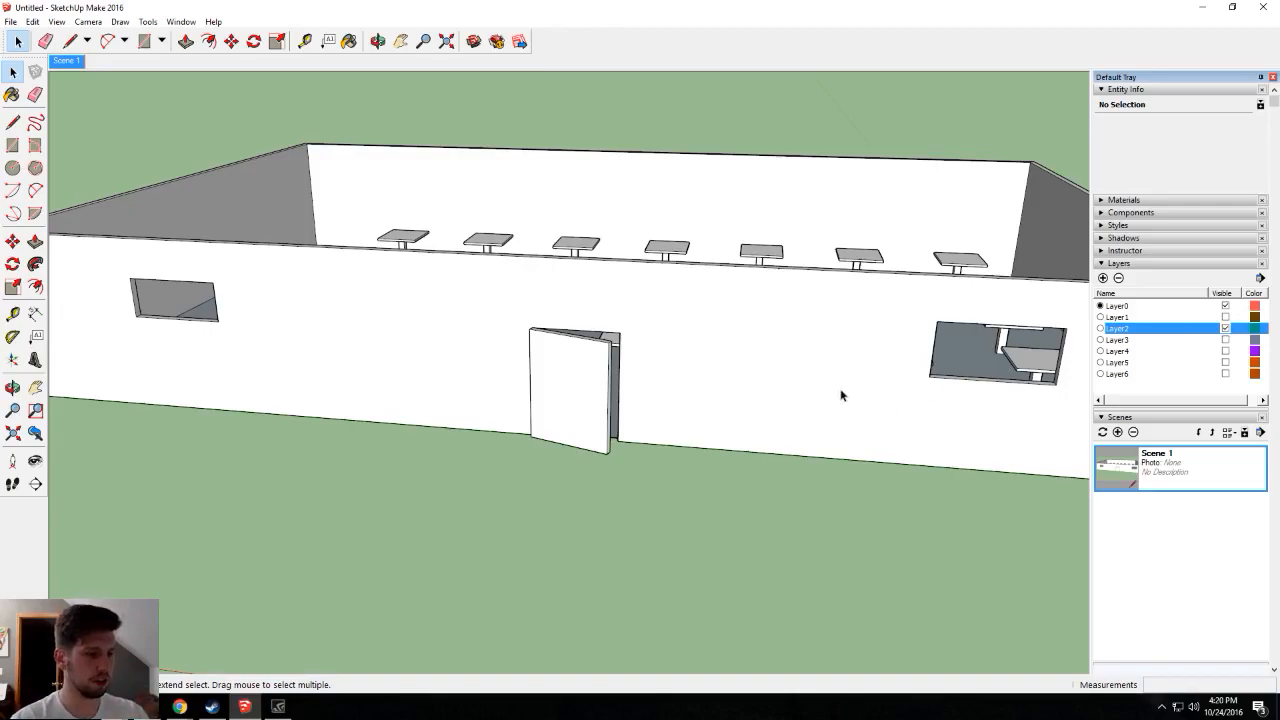
{"action": "scroll", "coordinate": [780, 421], "scroll_direction": "up", "scroll_amount": 3}
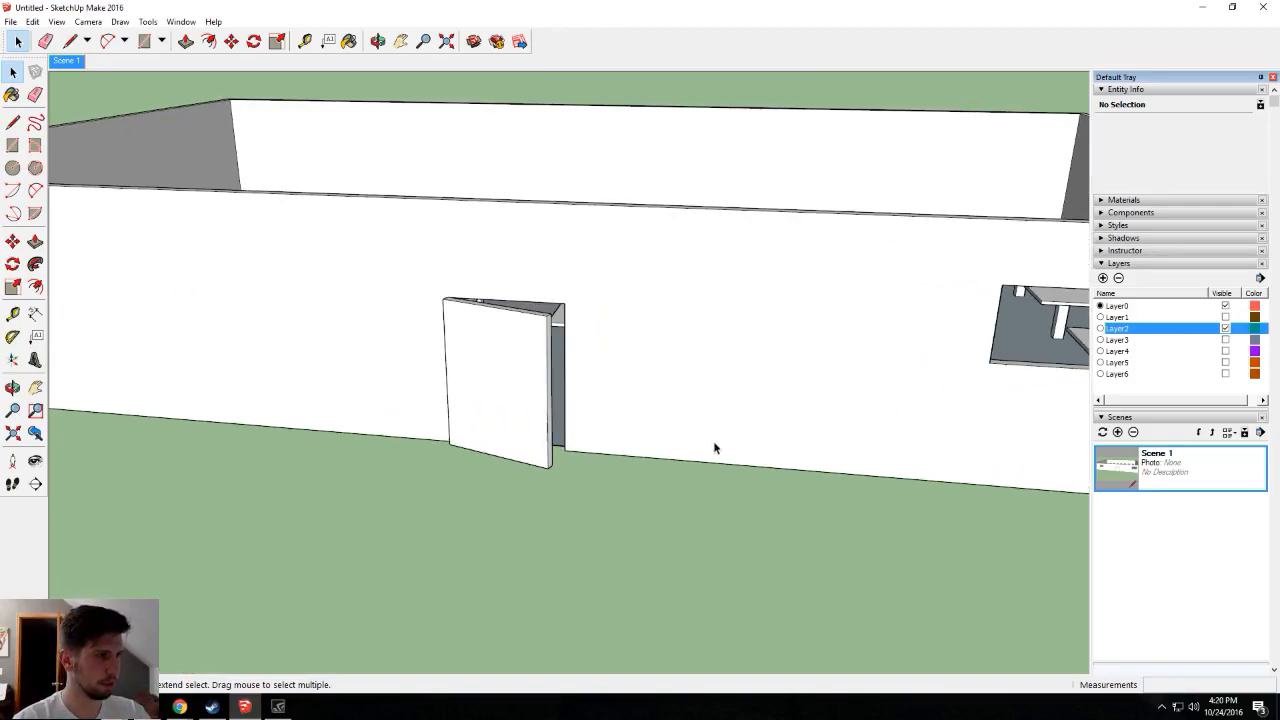
{"action": "middle_click_drag", "start_coordinate": [555, 413], "coordinate": [604, 405]}
{"action": "left_click", "coordinate": [57, 21]}
{"action": "mouse_move", "coordinate": [136, 237]}
{"action": "left_click", "coordinate": [204, 231]}
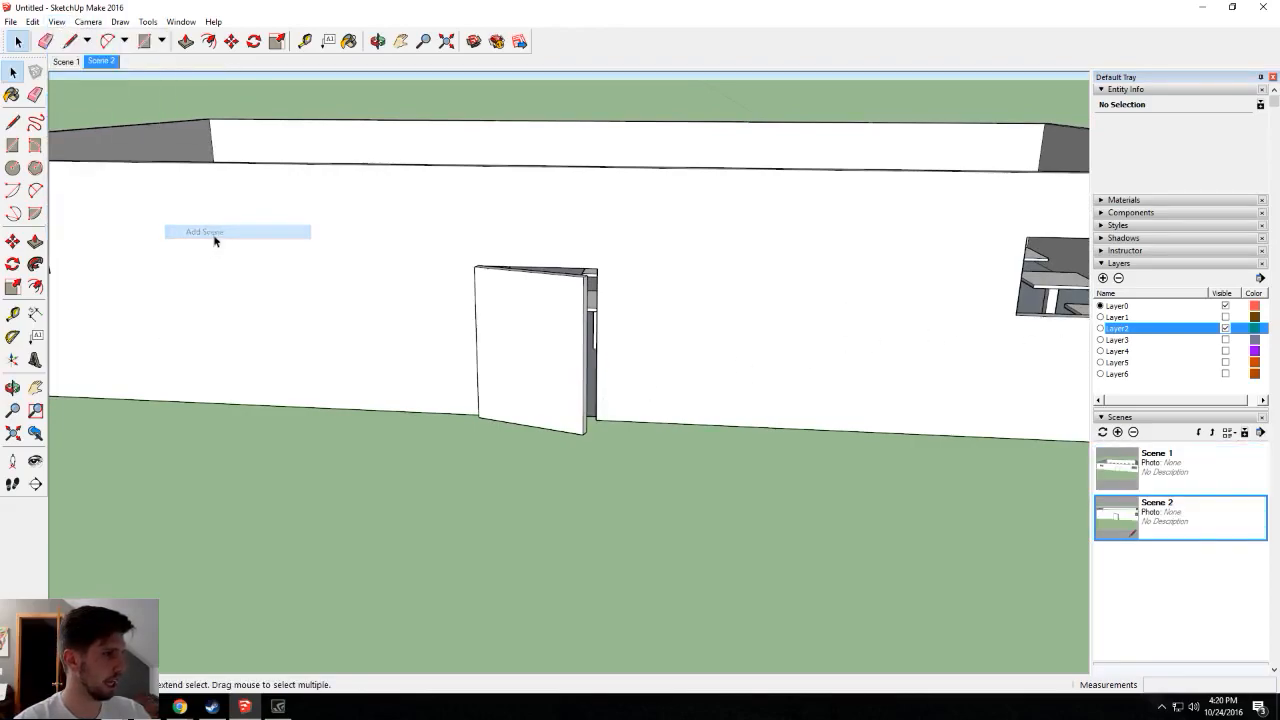
Hide Layer2, show Layer3, and add a third scene from a lower, closer viewpoint facing the door.
{"action": "left_click", "coordinate": [1225, 328]}
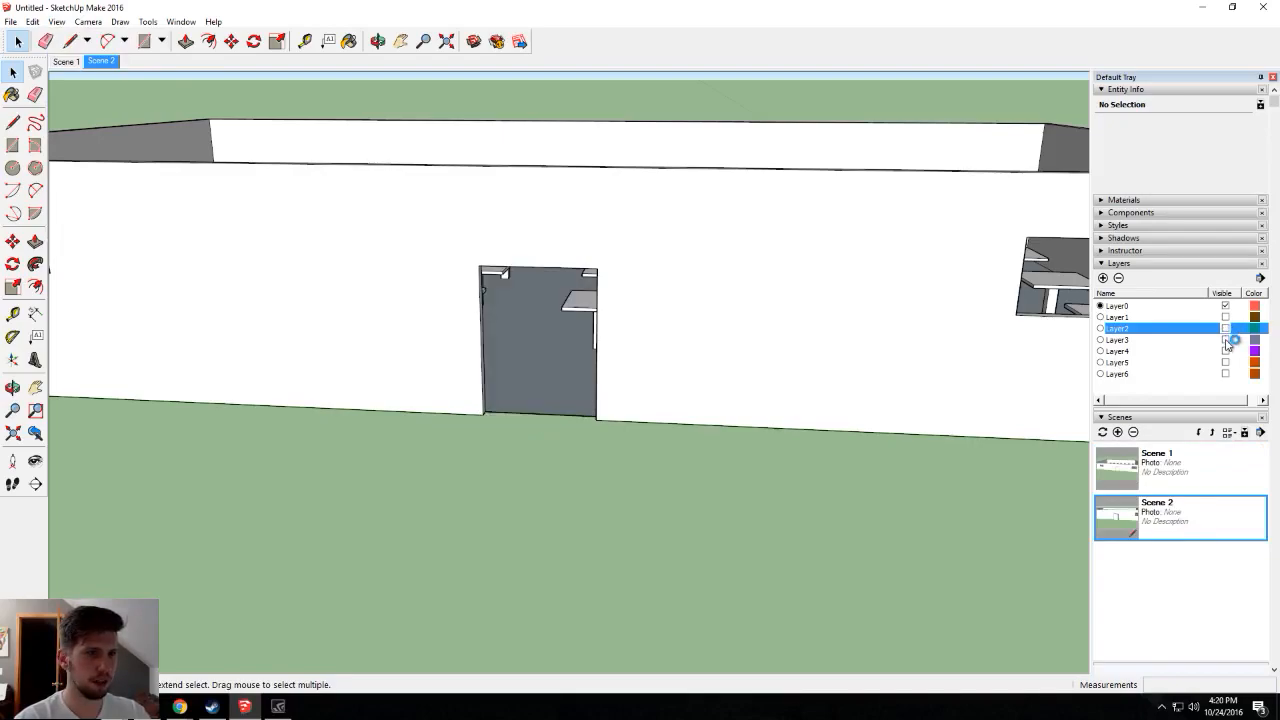
{"action": "left_click", "coordinate": [1225, 340]}
{"action": "key", "text": "o"}
{"action": "left_click_drag", "start_coordinate": [612, 464], "coordinate": [590, 376]}
{"action": "key", "text": "h"}
{"action": "scroll", "coordinate": [525, 318], "scroll_direction": "up", "scroll_amount": 4}
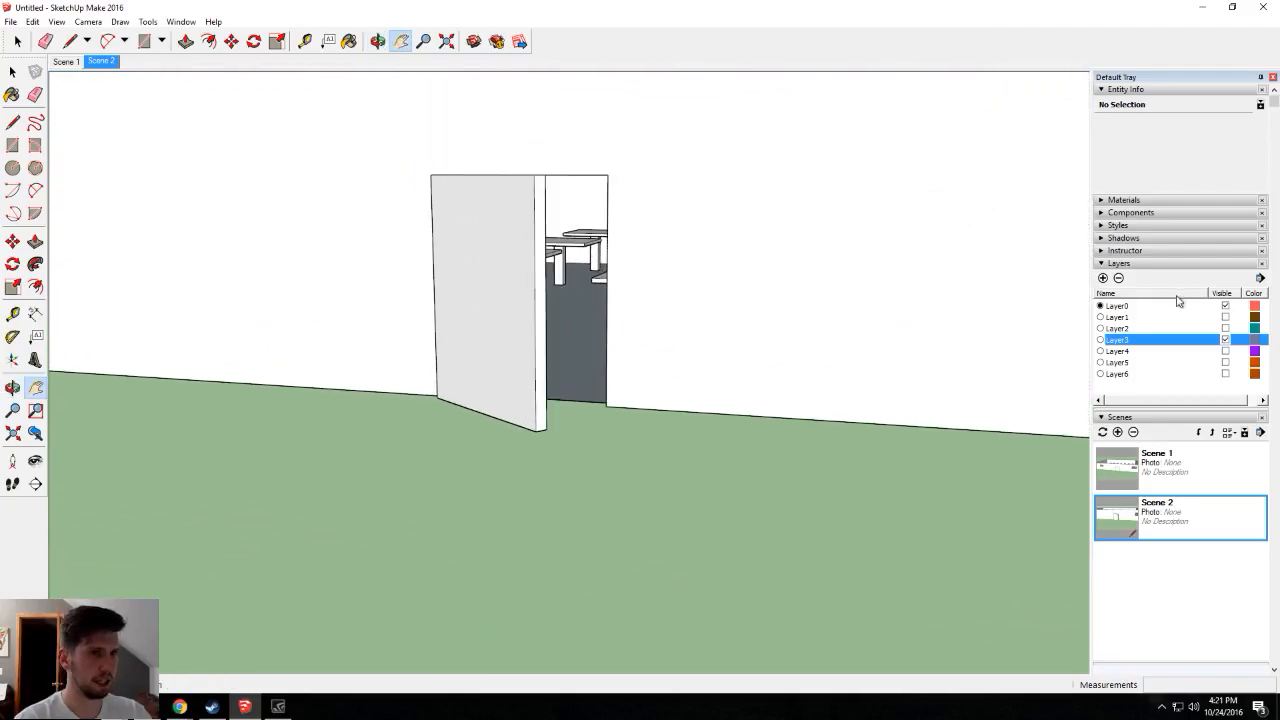
{"action": "left_click", "coordinate": [57, 21]}
{"action": "mouse_move", "coordinate": [86, 231]}
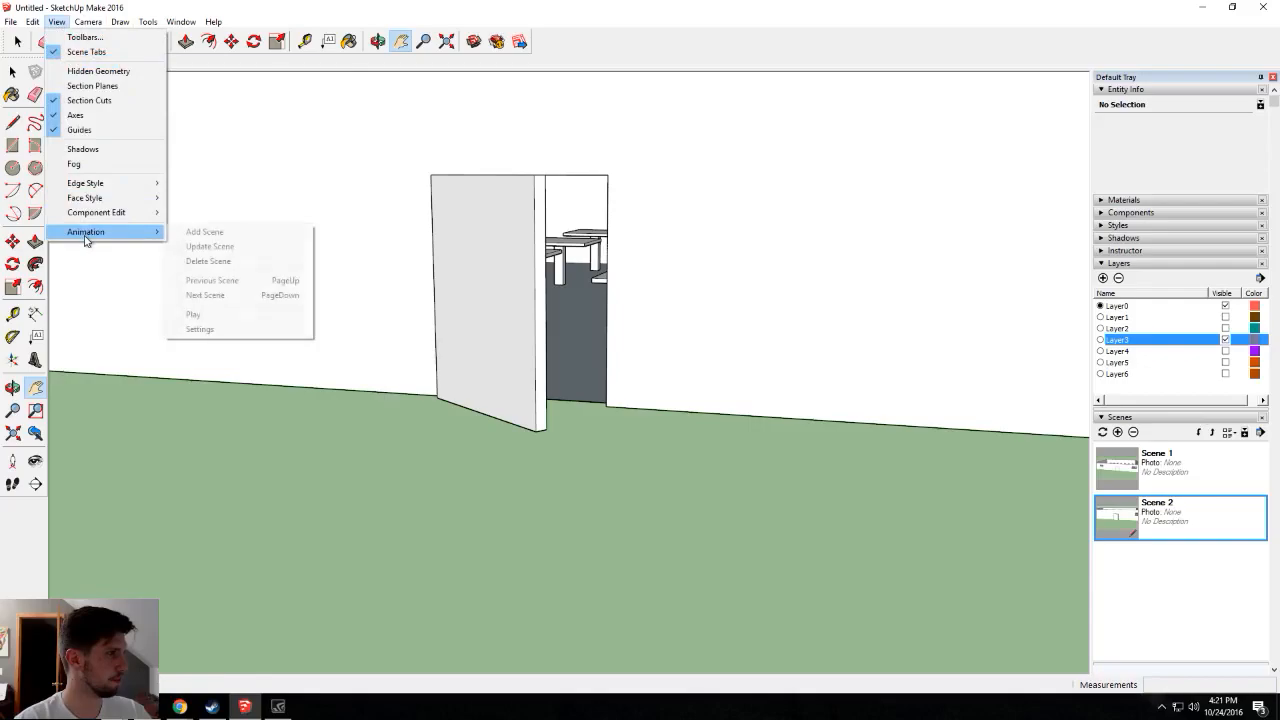
{"action": "left_click", "coordinate": [206, 232]}
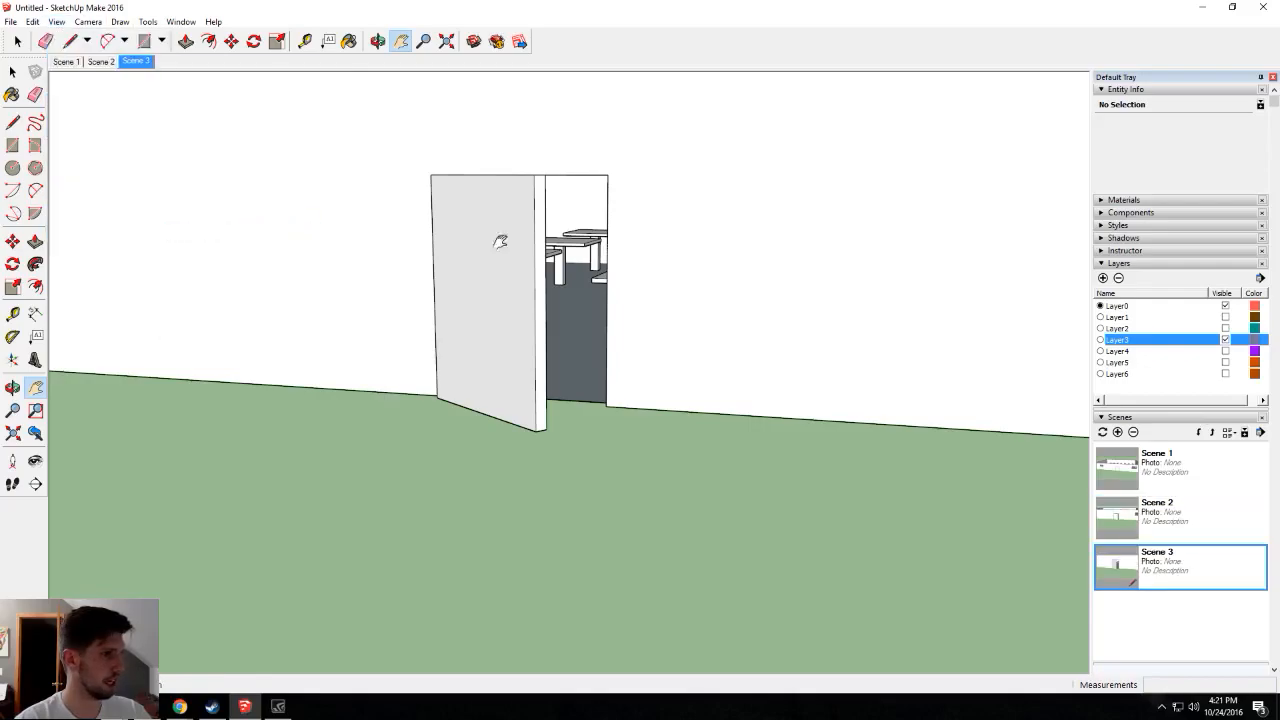
Hide Layer3, show Layer4, and add a fourth scene closer to the half-open door with the tables in view.
{"action": "left_click", "coordinate": [1225, 340]}
{"action": "left_click", "coordinate": [1225, 351]}
{"action": "left_click_drag", "start_coordinate": [543, 318], "coordinate": [543, 285]}
{"action": "scroll", "coordinate": [541, 281], "scroll_direction": "up", "scroll_amount": 3}
{"action": "middle_click_drag", "start_coordinate": [596, 314], "coordinate": [571, 306]}
{"action": "left_click_drag", "start_coordinate": [500, 204], "coordinate": [562, 302]}
{"action": "middle_click_drag", "start_coordinate": [562, 302], "coordinate": [532, 260]}
{"action": "left_click_drag", "start_coordinate": [473, 267], "coordinate": [490, 282]}
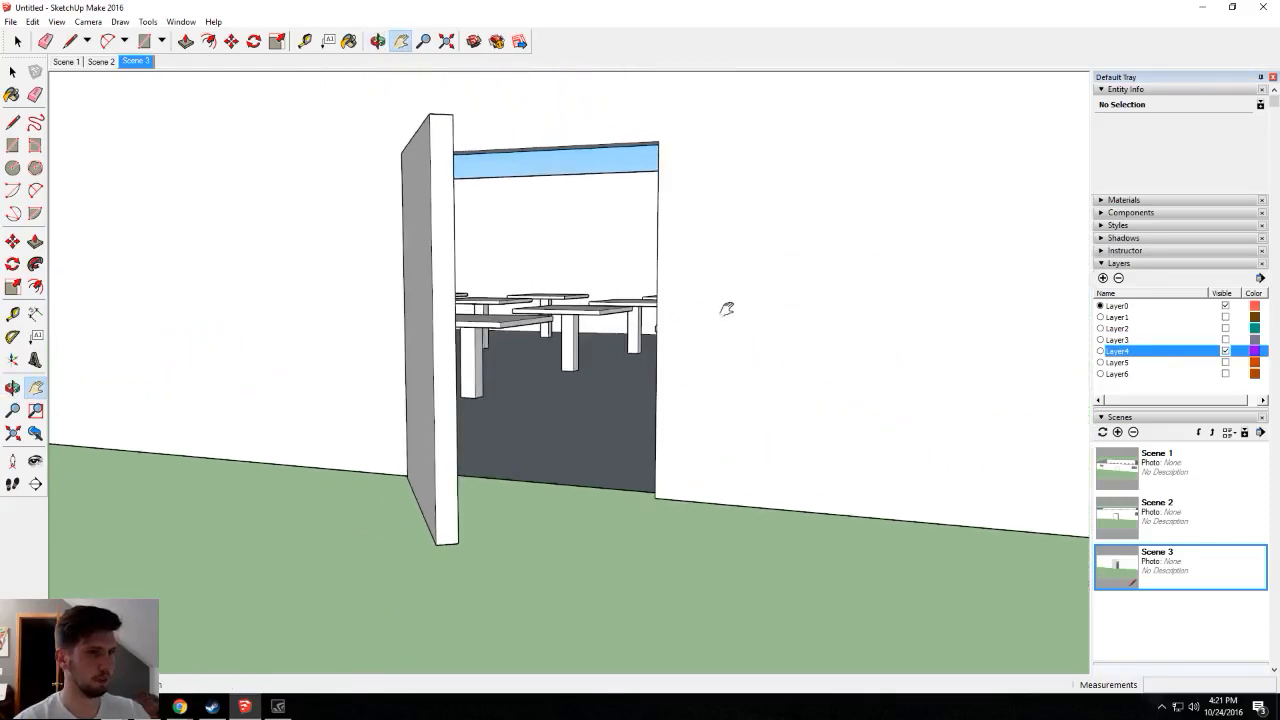
{"action": "scroll", "coordinate": [635, 318], "scroll_direction": "down", "scroll_amount": 2}
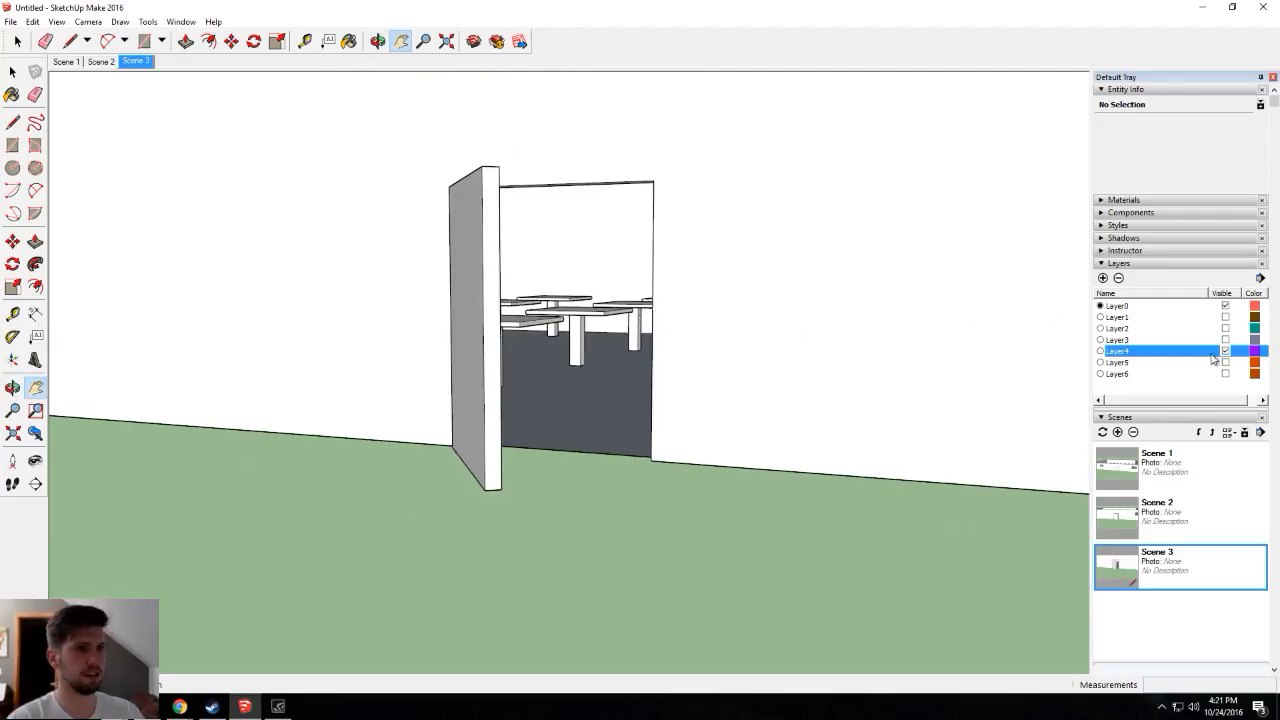
{"action": "left_click", "coordinate": [88, 21]}
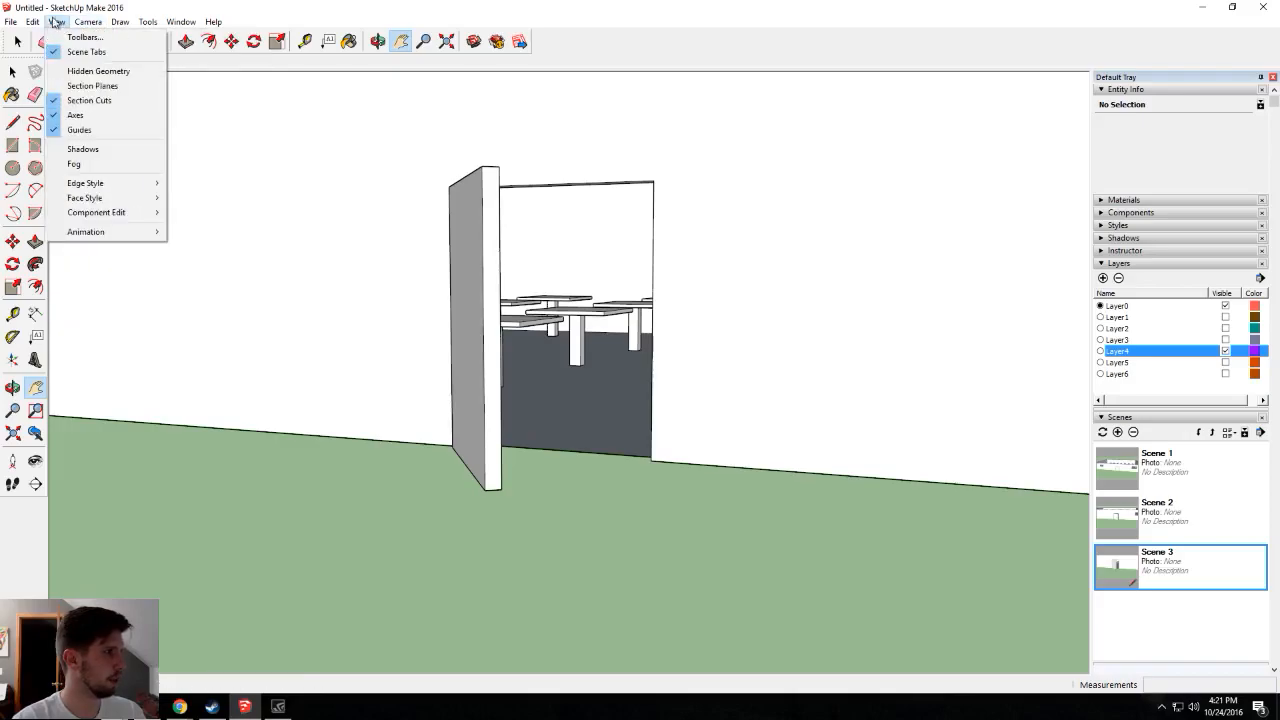
{"action": "mouse_move", "coordinate": [103, 232]}
{"action": "left_click", "coordinate": [190, 231]}
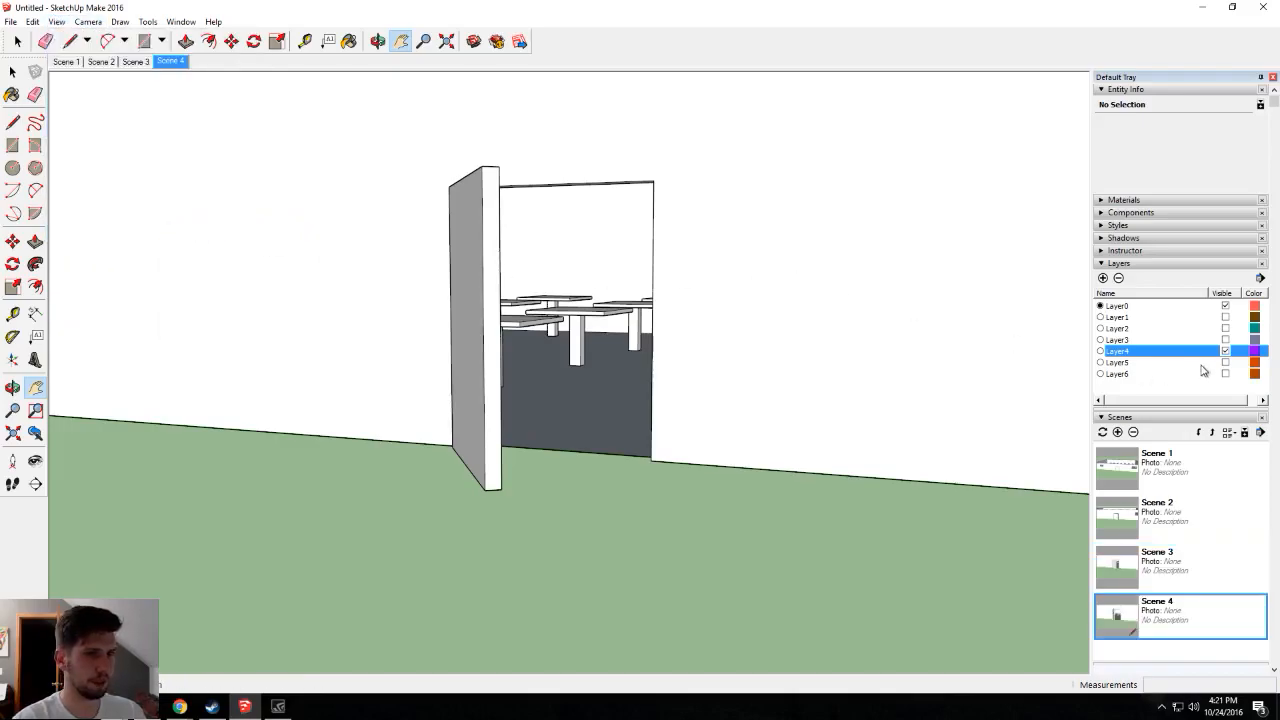
Switch the visible door from Layer4 to Layer5 and add a fifth scene nearer to the doorway.
{"action": "left_click", "coordinate": [1225, 351]}
{"action": "left_click", "coordinate": [1225, 362]}
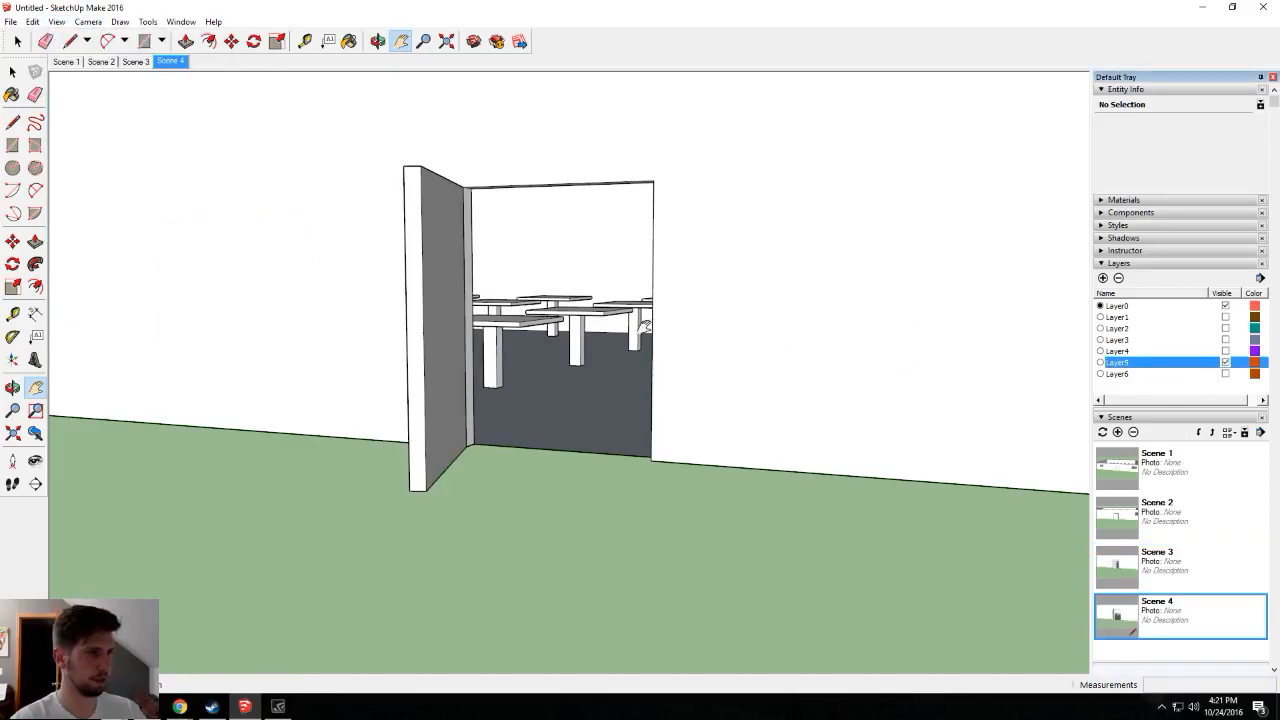
{"action": "scroll", "coordinate": [648, 324], "scroll_direction": "up", "scroll_amount": 3}
{"action": "left_click_drag", "start_coordinate": [613, 315], "coordinate": [608, 322]}
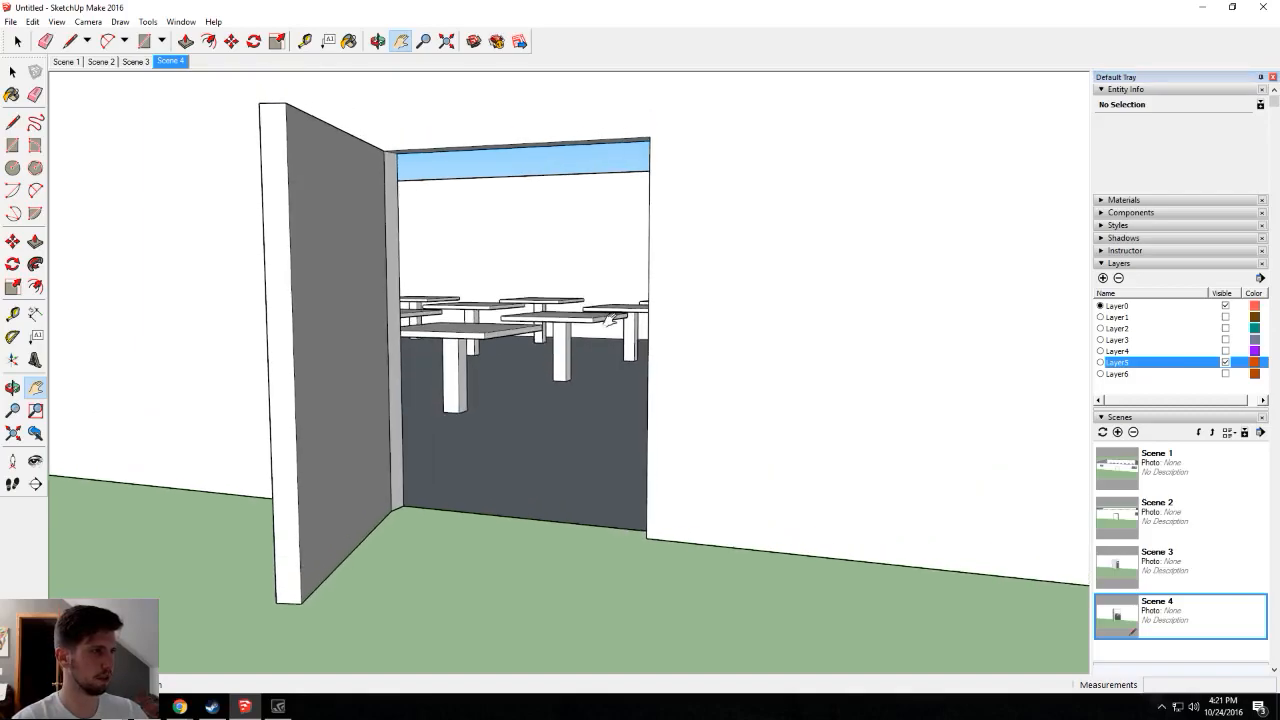
{"action": "left_click", "coordinate": [64, 23]}
{"action": "mouse_move", "coordinate": [100, 231]}
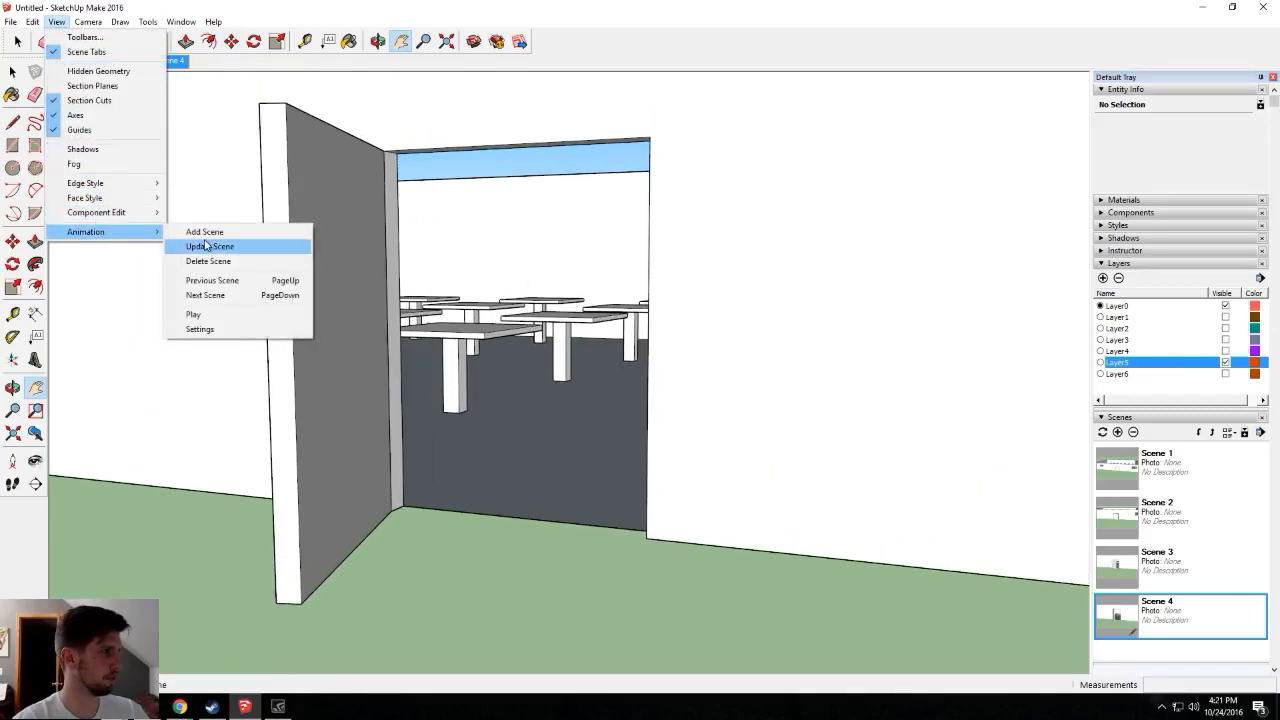
{"action": "left_click", "coordinate": [205, 231]}
Hide Layer5, show the fully open door on Layer6, and add a sixth scene right at the doorway.
{"action": "left_click", "coordinate": [1225, 362]}
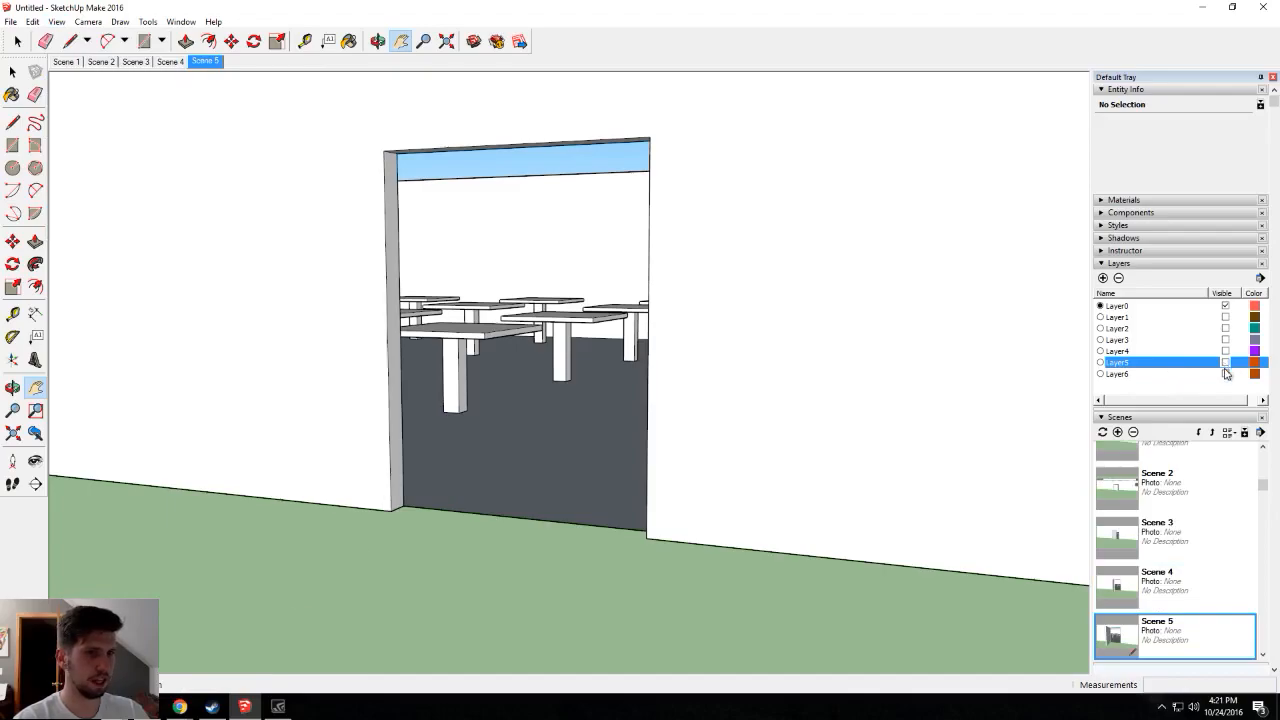
{"action": "left_click", "coordinate": [1225, 373]}
{"action": "scroll", "coordinate": [590, 317], "scroll_direction": "up", "scroll_amount": 3}
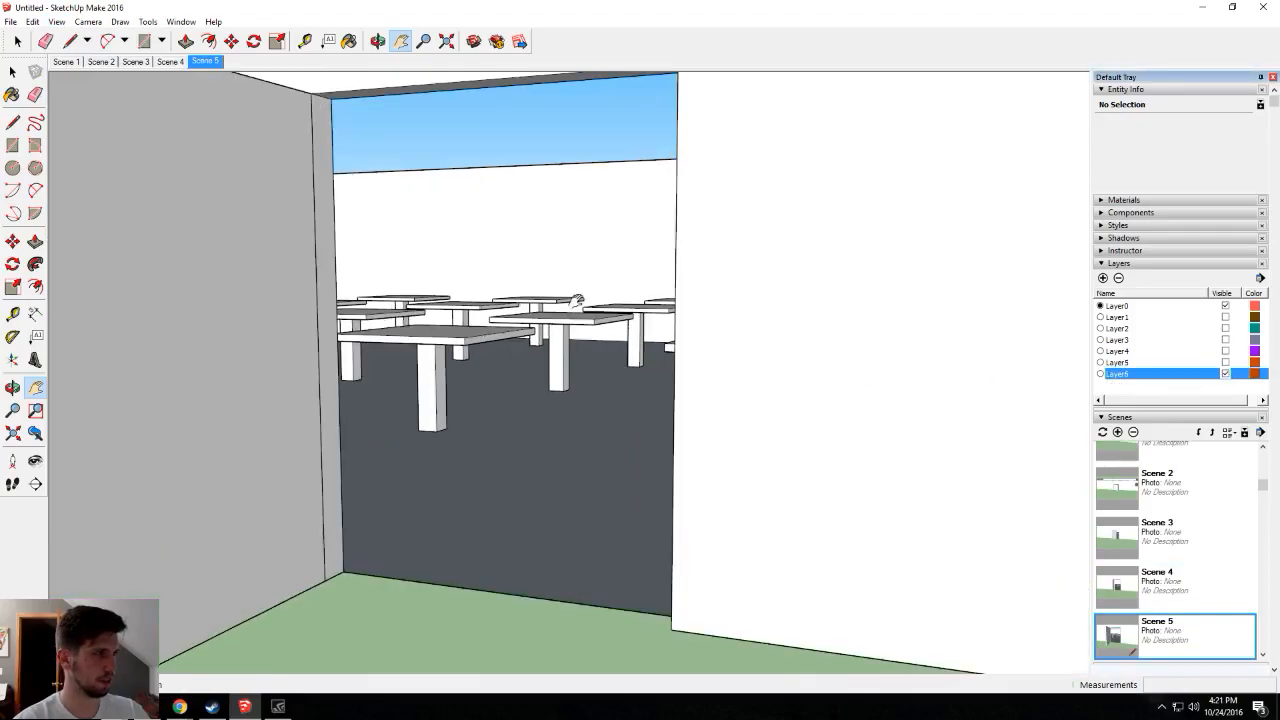
{"action": "scroll", "coordinate": [602, 316], "scroll_direction": "down", "scroll_amount": 3}
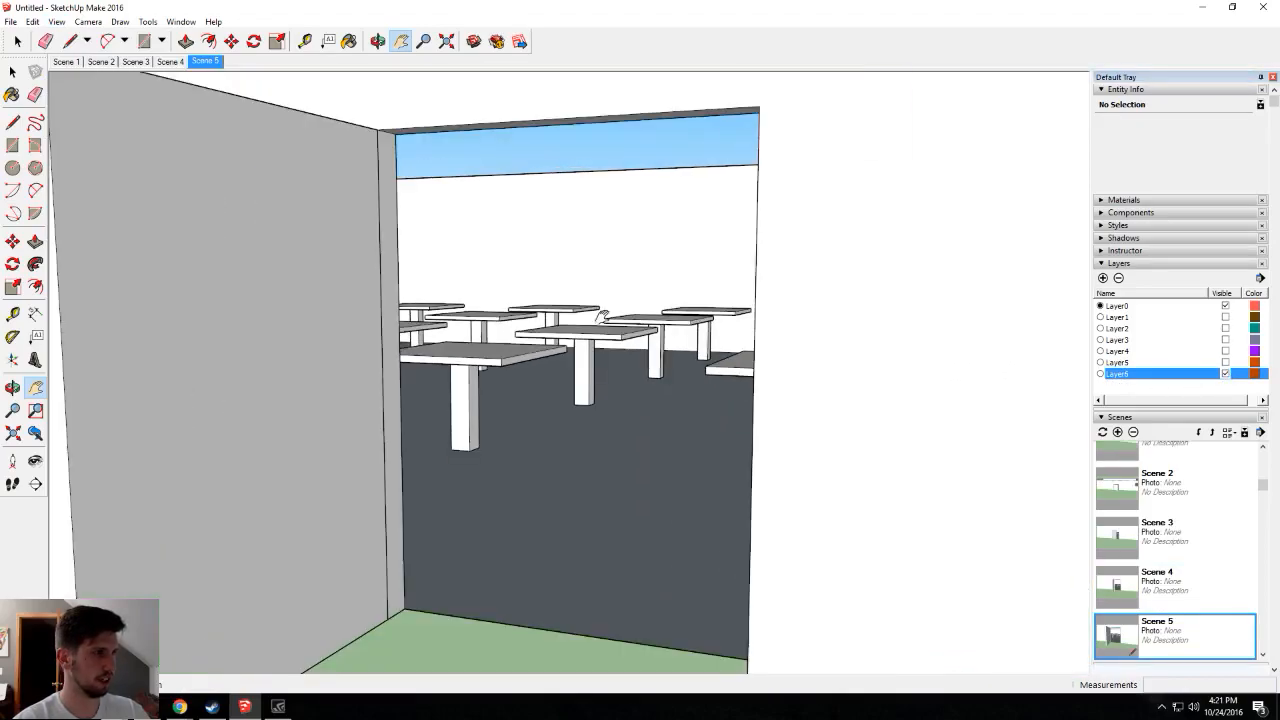
{"action": "left_click", "coordinate": [88, 21]}
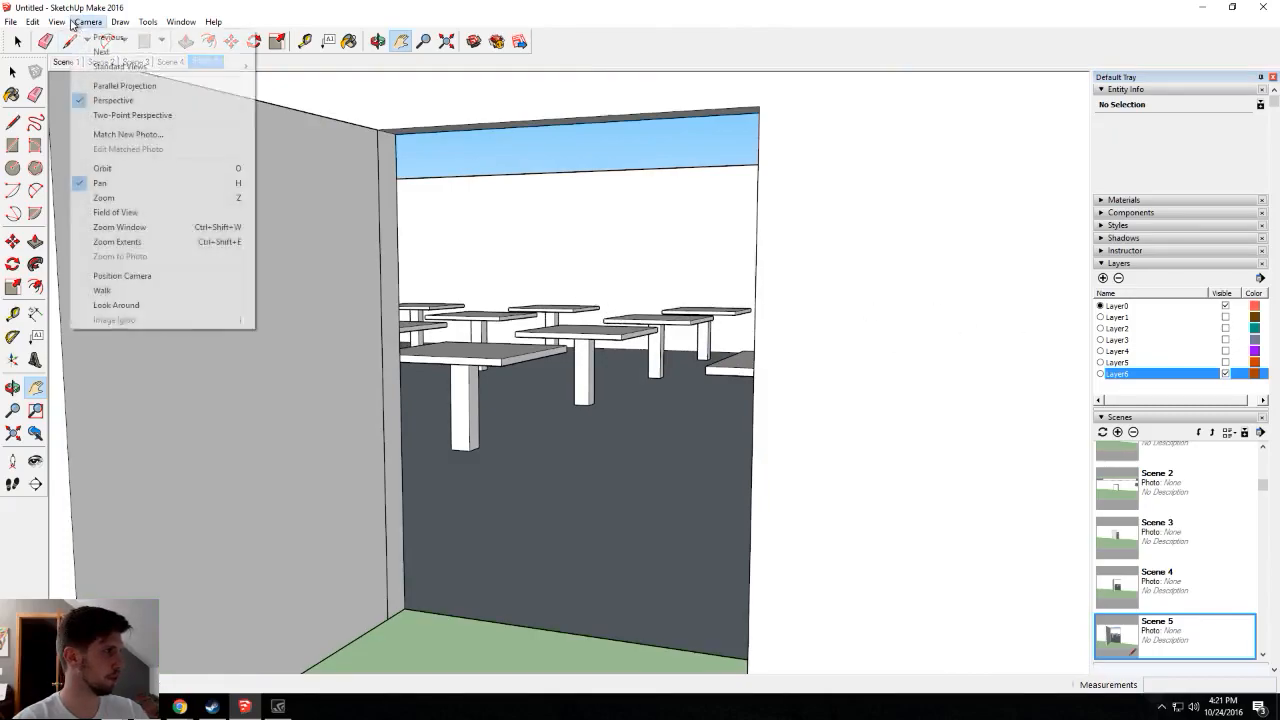
{"action": "mouse_move", "coordinate": [57, 21]}
{"action": "mouse_move", "coordinate": [100, 231]}
{"action": "left_click", "coordinate": [195, 232]}
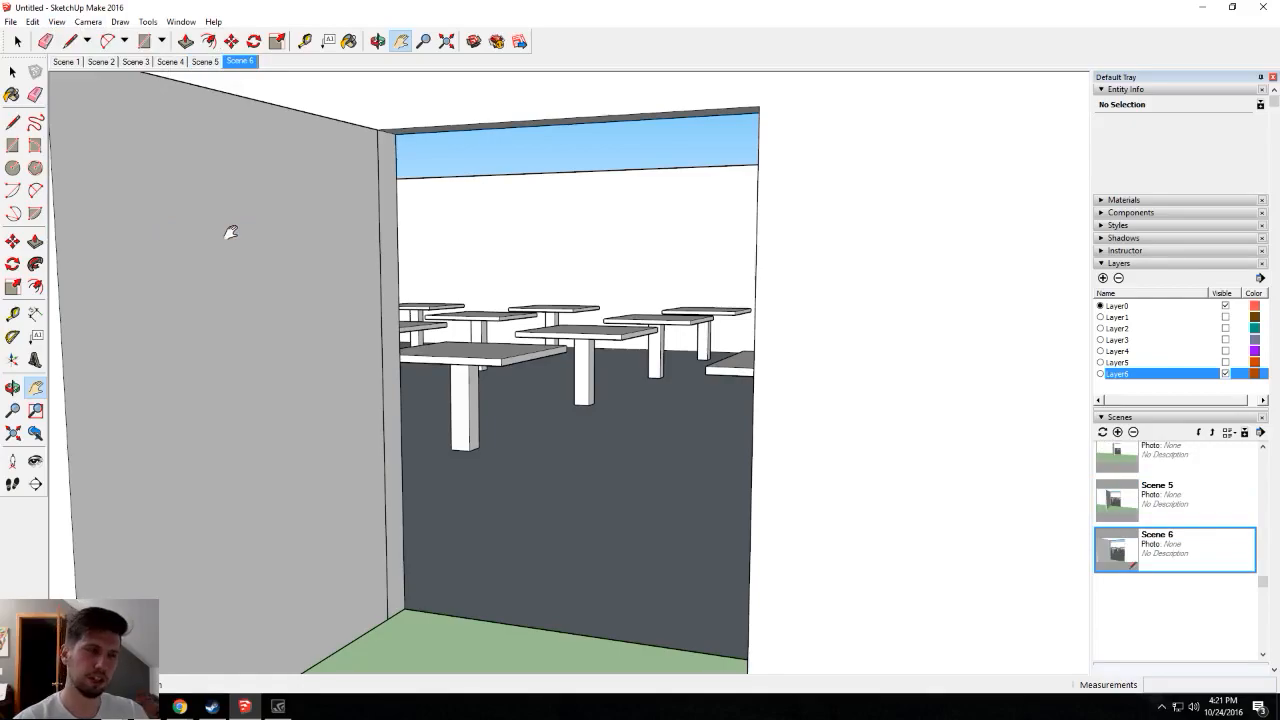
Add a seventh scene from inside the building, looking across the tables towards the back wall.
{"action": "scroll", "coordinate": [623, 354], "scroll_direction": "up", "scroll_amount": 1}
{"action": "mouse_move", "coordinate": [623, 353]}
{"action": "left_mouse_down"}
{"action": "mouse_move", "coordinate": [643, 357]}
{"action": "mouse_move", "coordinate": [630, 368]}
{"action": "left_mouse_up"}
{"action": "scroll", "coordinate": [632, 368], "scroll_direction": "up", "scroll_amount": 1}
{"action": "left_click_drag", "start_coordinate": [552, 370], "coordinate": [736, 413]}
{"action": "scroll", "coordinate": [758, 397], "scroll_direction": "up", "scroll_amount": 1}
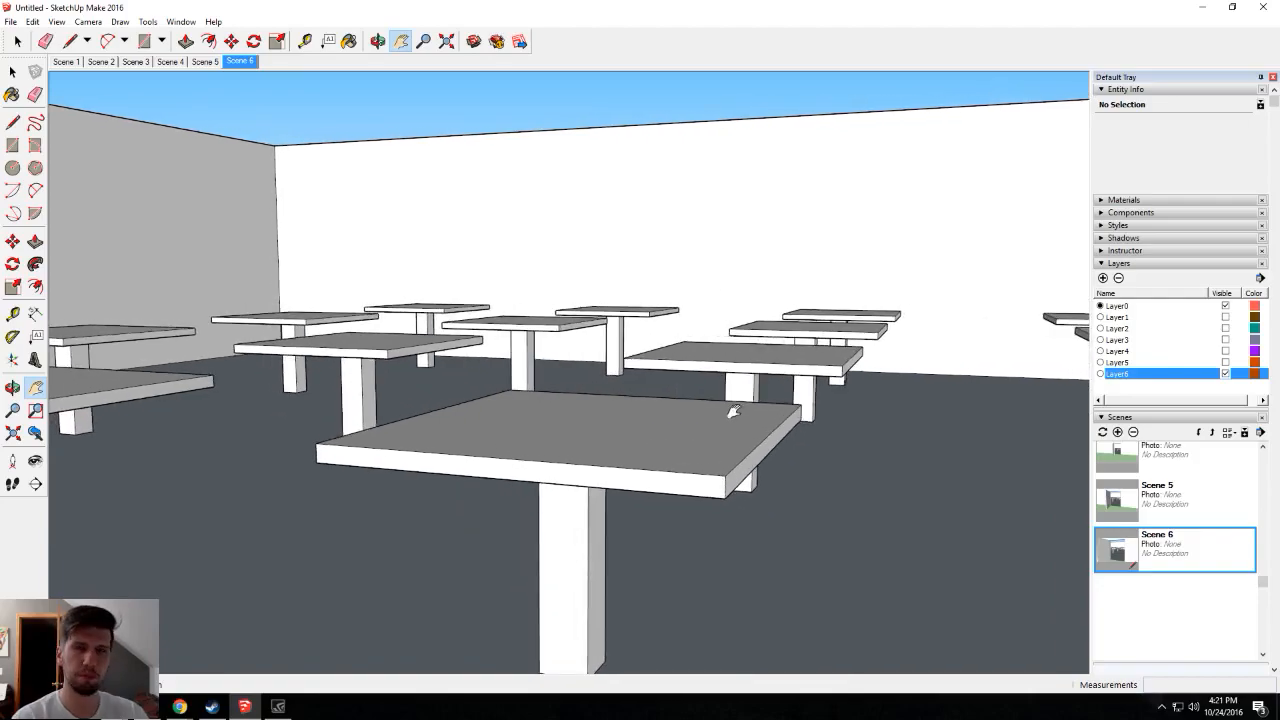
{"action": "scroll", "coordinate": [640, 450], "scroll_direction": "up", "scroll_amount": 1}
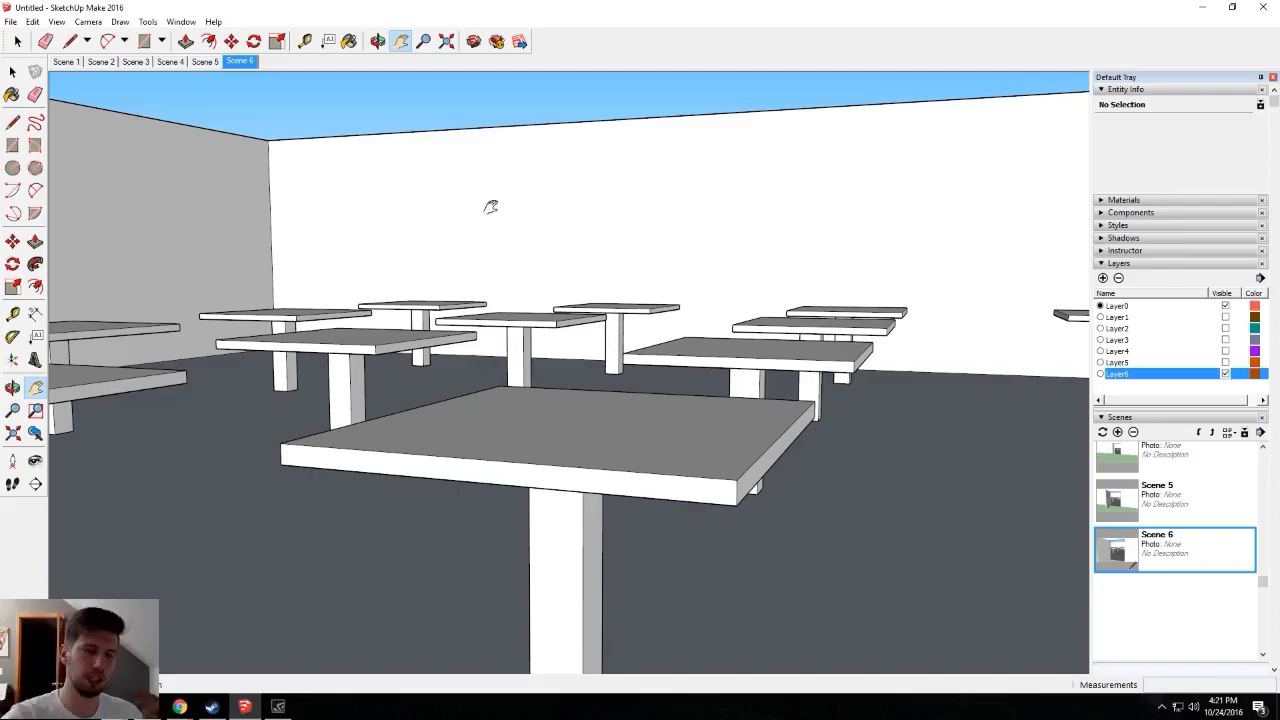
{"action": "left_click", "coordinate": [57, 22]}
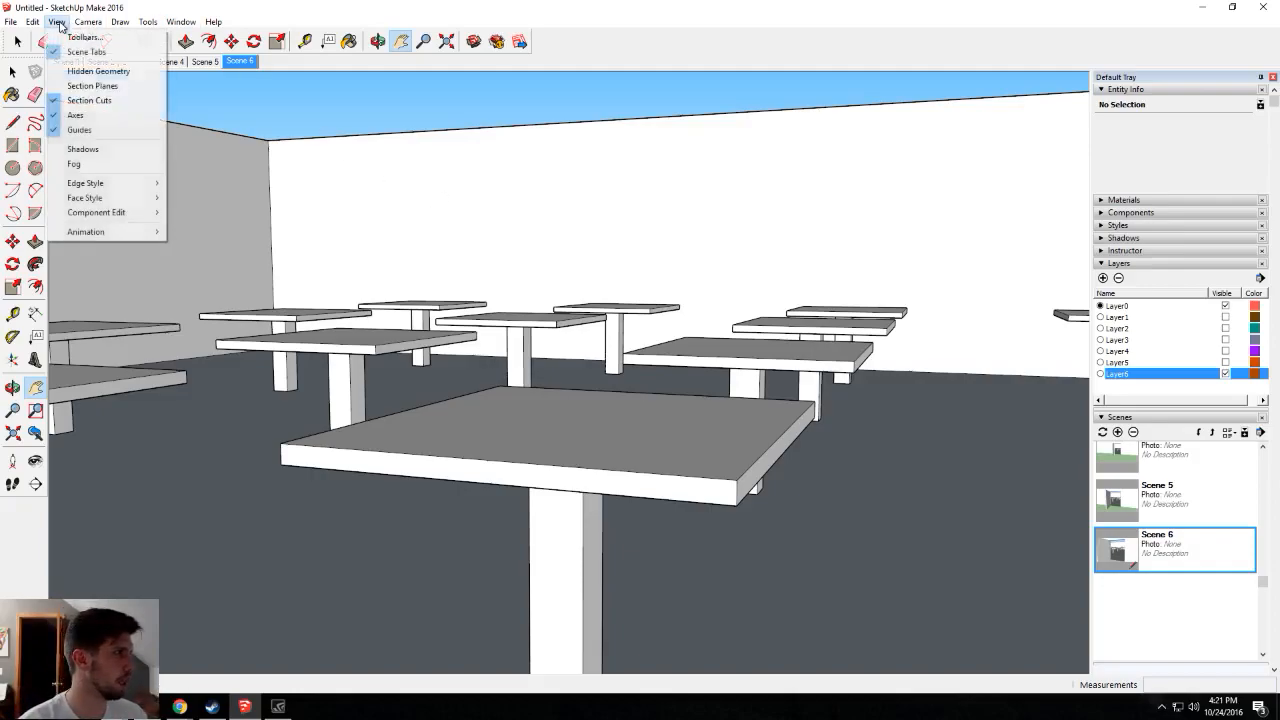
{"action": "mouse_move", "coordinate": [86, 231]}
{"action": "left_click", "coordinate": [265, 231]}
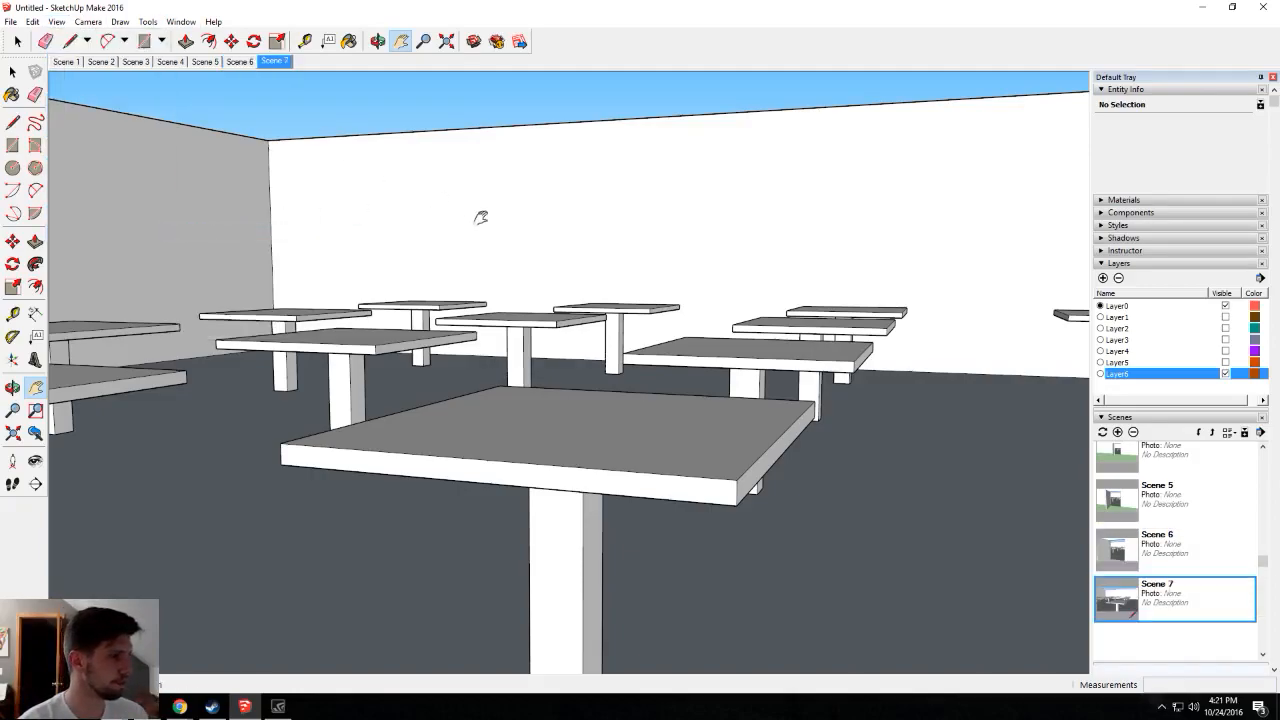
Play the scene animation from Scene 1 to review the walkthrough, and stop the playback.
{"action": "left_click", "coordinate": [75, 63]}
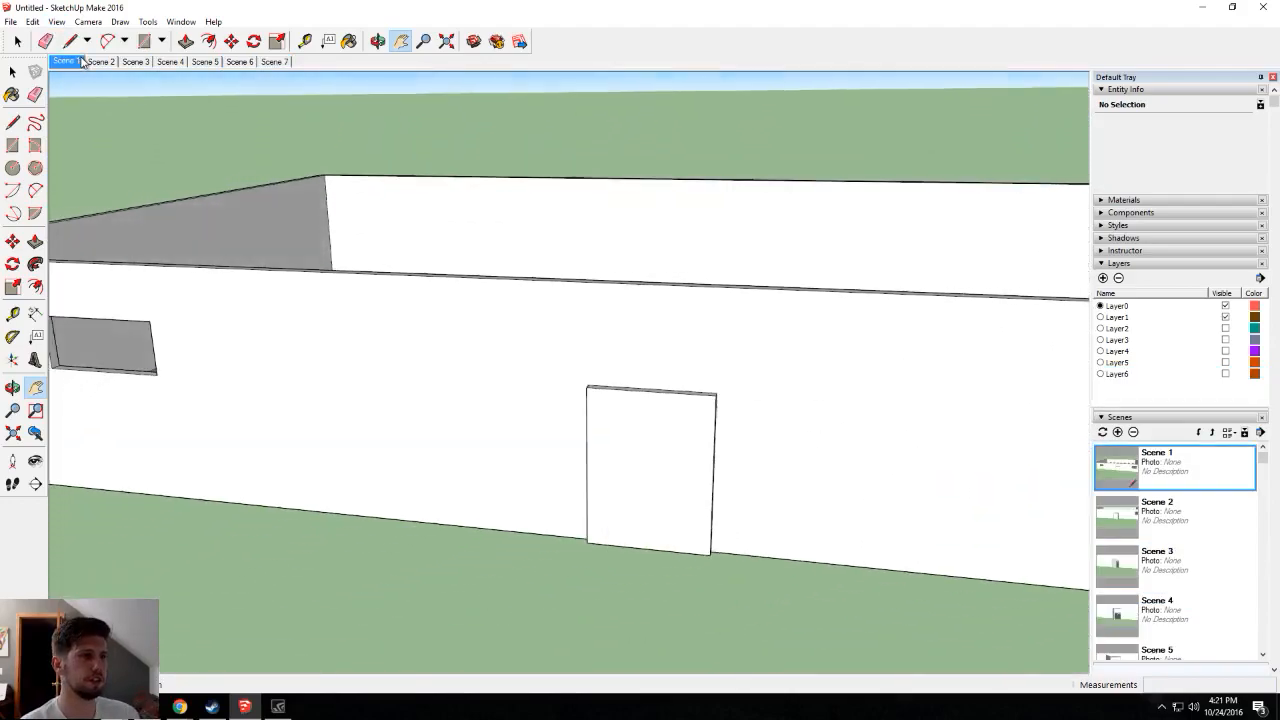
{"action": "left_click", "coordinate": [55, 22]}
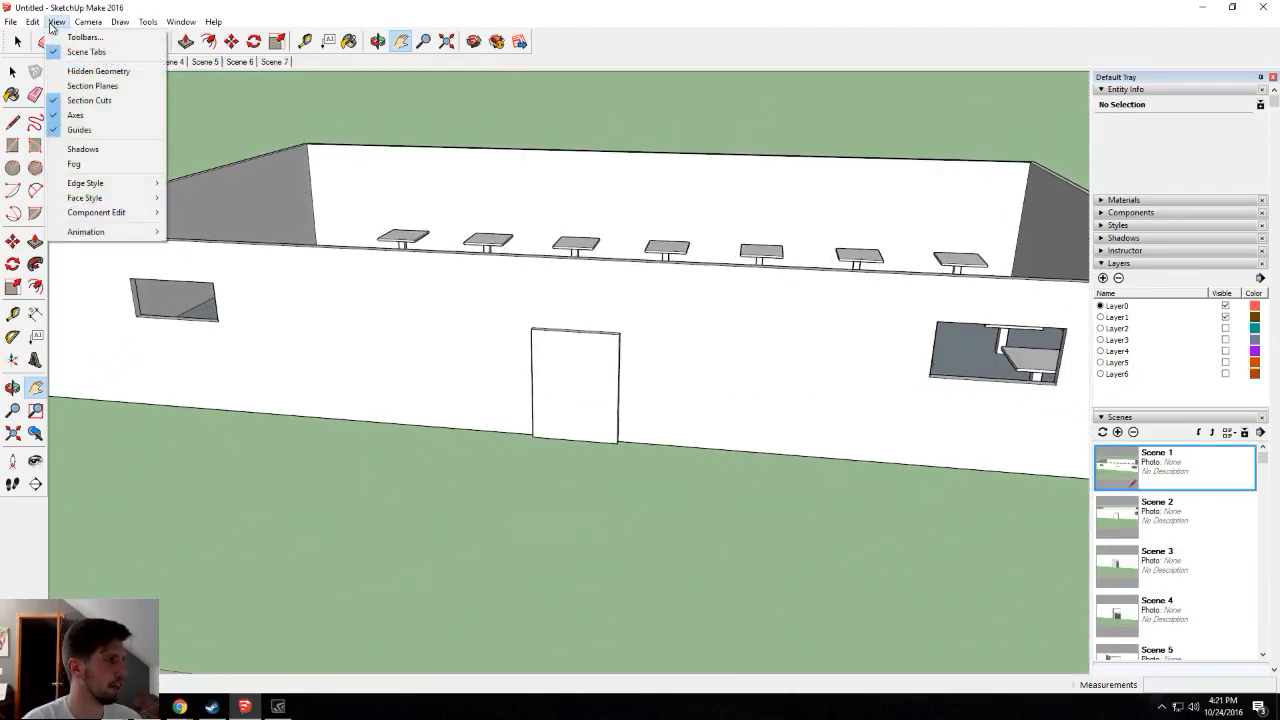
{"action": "mouse_move", "coordinate": [100, 231]}
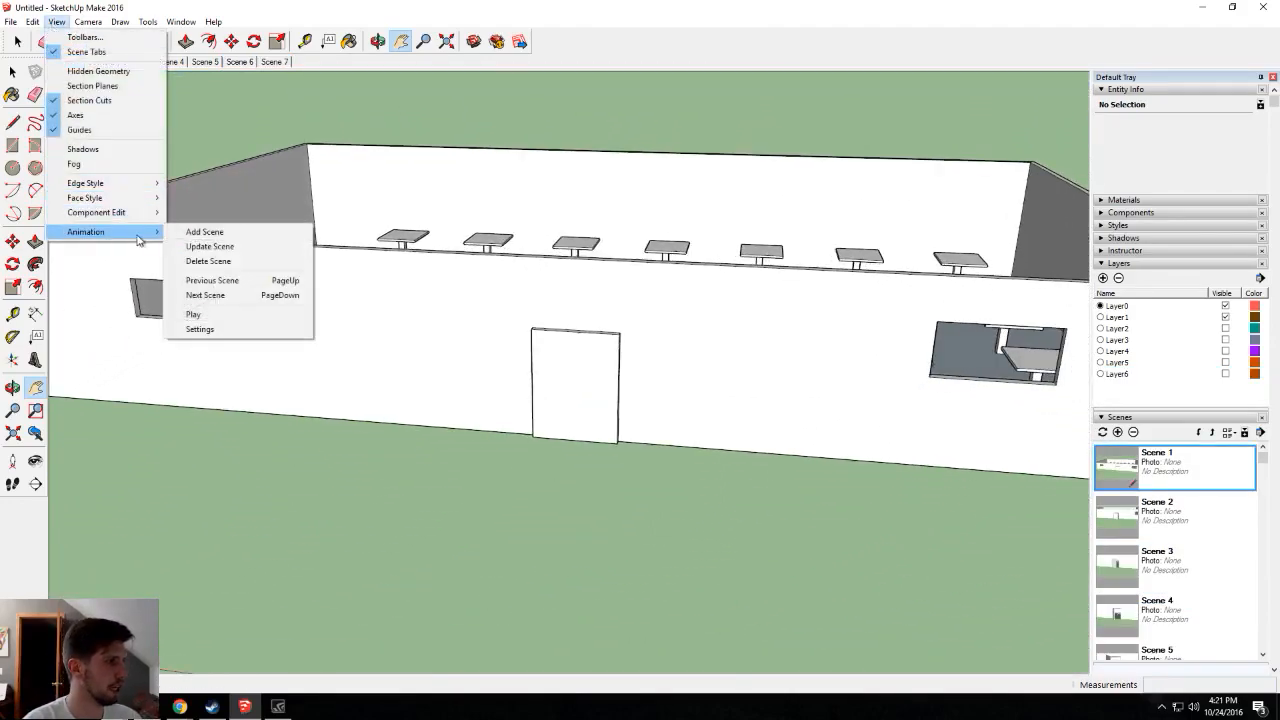
{"action": "left_click", "coordinate": [214, 315]}
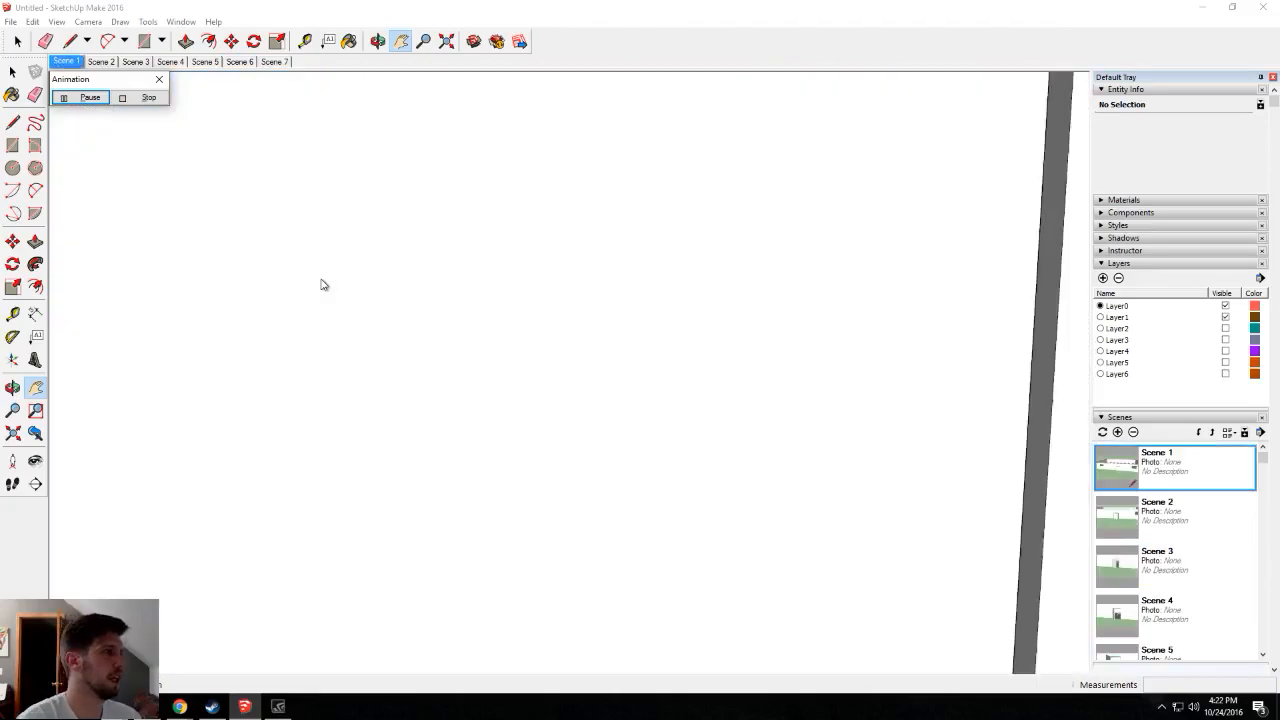
{"action": "left_click", "coordinate": [147, 99]}
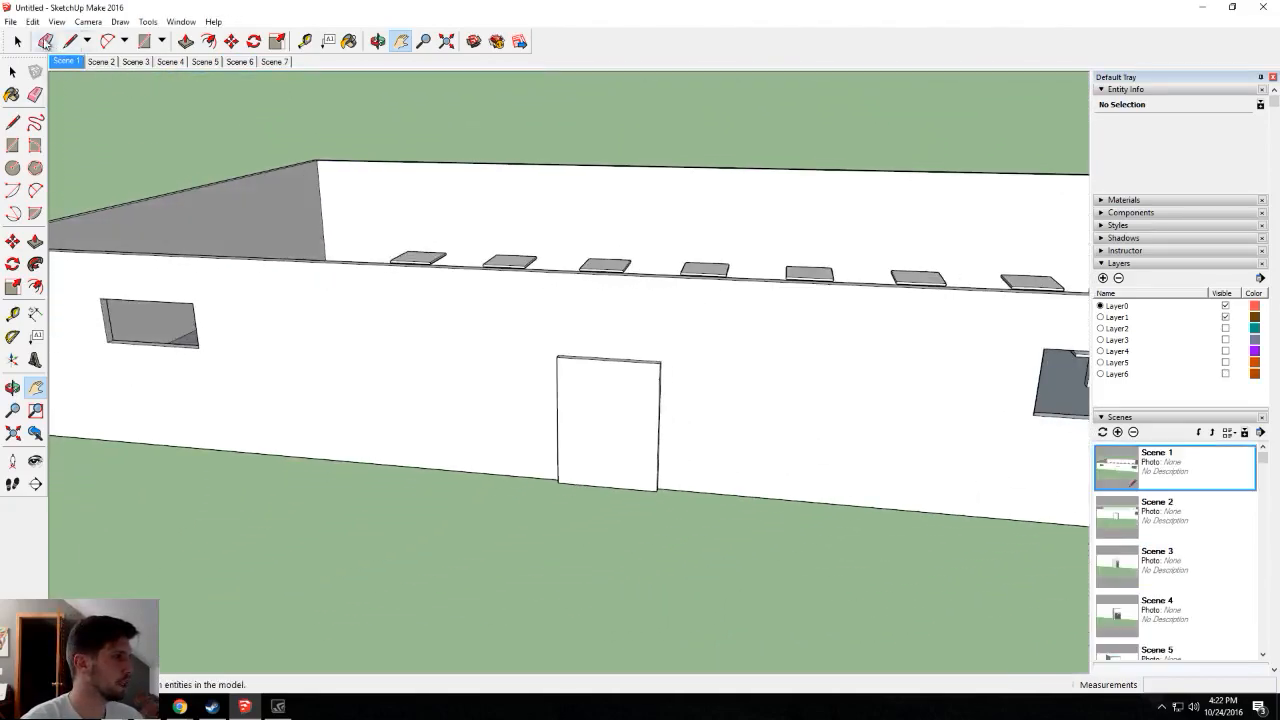
Set the animation's scene transition time to 0.5 seconds and close the settings.
{"action": "left_click", "coordinate": [57, 21]}
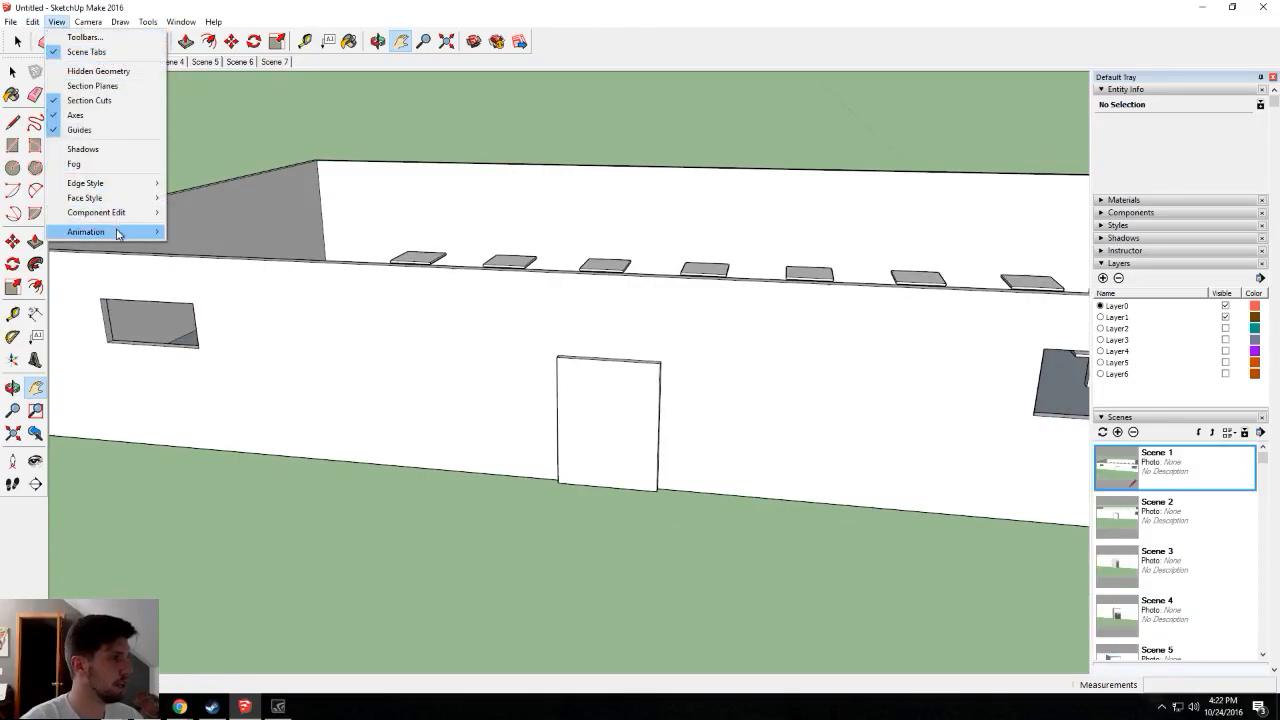
{"action": "mouse_move", "coordinate": [122, 233]}
{"action": "left_click", "coordinate": [226, 330]}
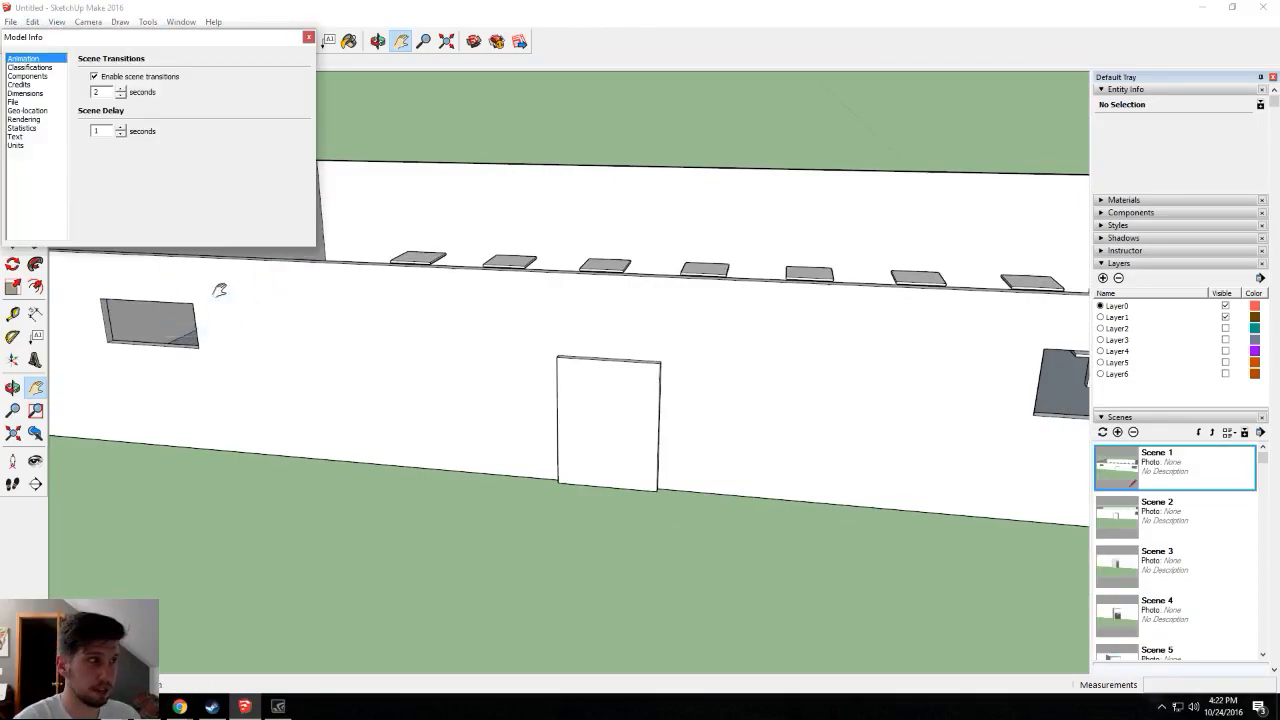
{"action": "left_click", "coordinate": [123, 96]}
{"action": "left_click", "coordinate": [123, 96]}
{"action": "left_click", "coordinate": [124, 96]}
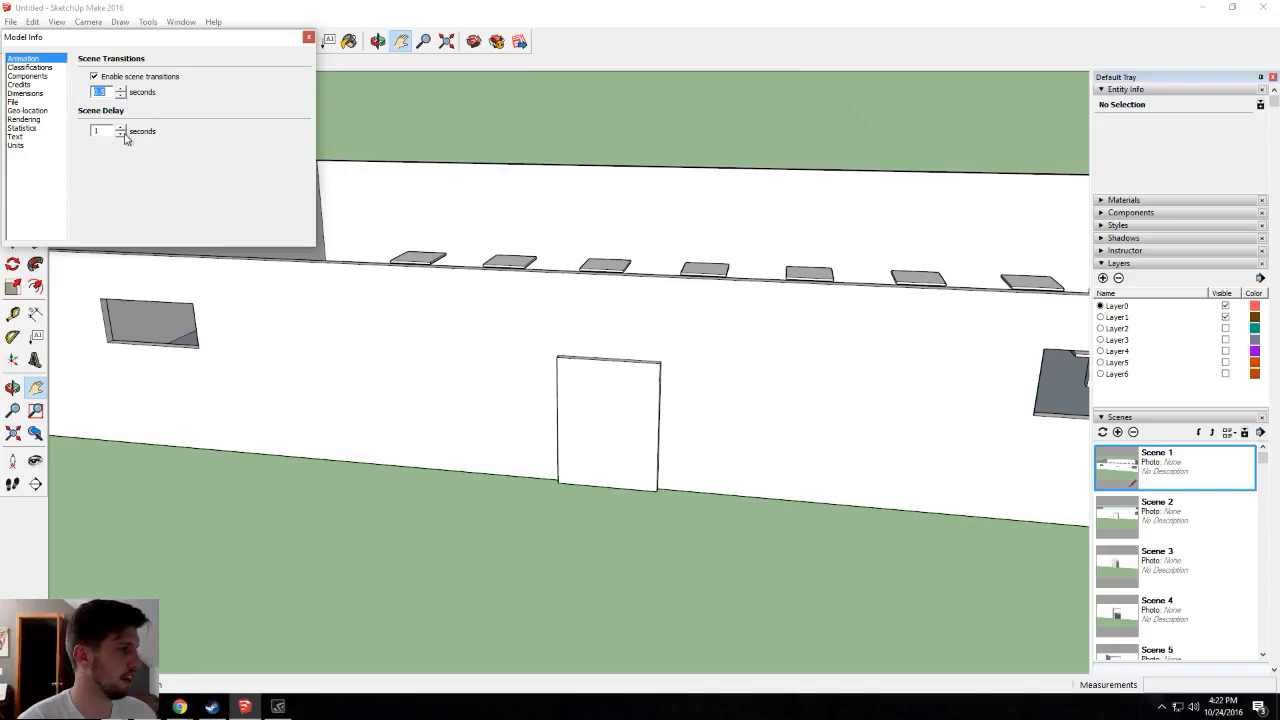
{"action": "left_click", "coordinate": [308, 38]}
Replay the scene animation to check the pace of the door opening with the shorter transitions.
{"action": "left_click", "coordinate": [87, 21]}
{"action": "mouse_move", "coordinate": [57, 21]}
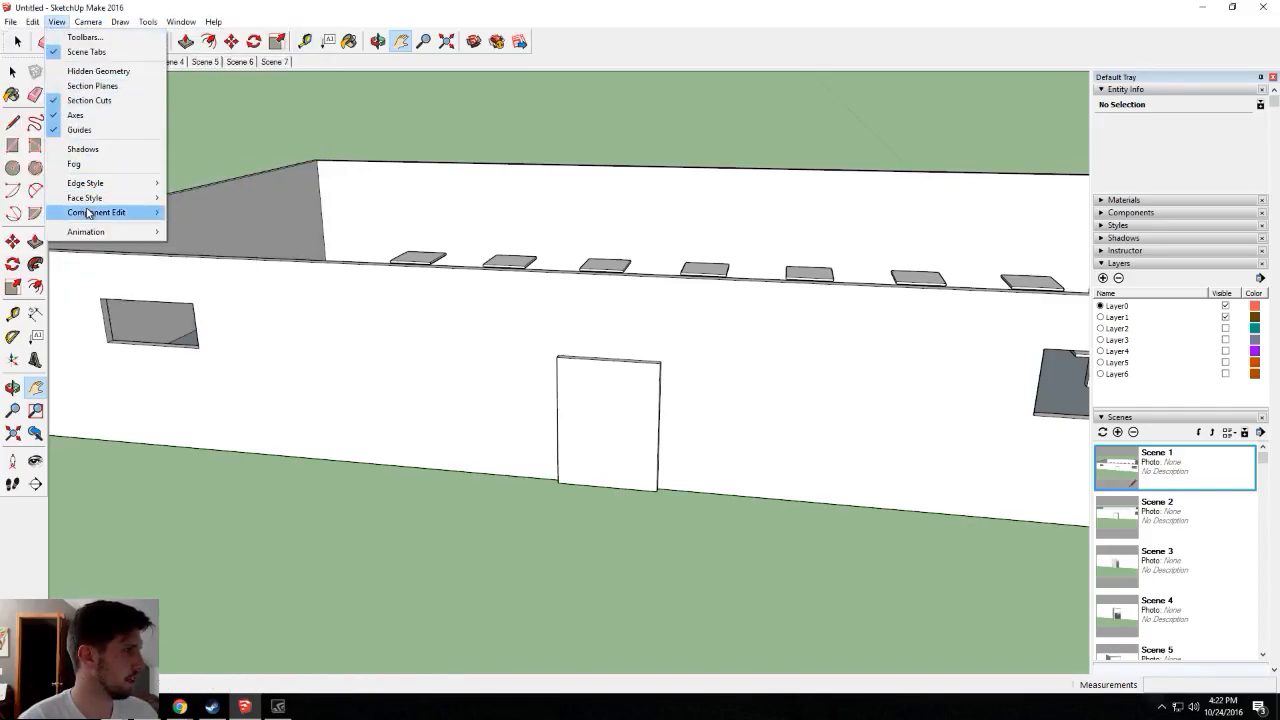
{"action": "mouse_move", "coordinate": [94, 231]}
{"action": "left_click", "coordinate": [220, 315]}
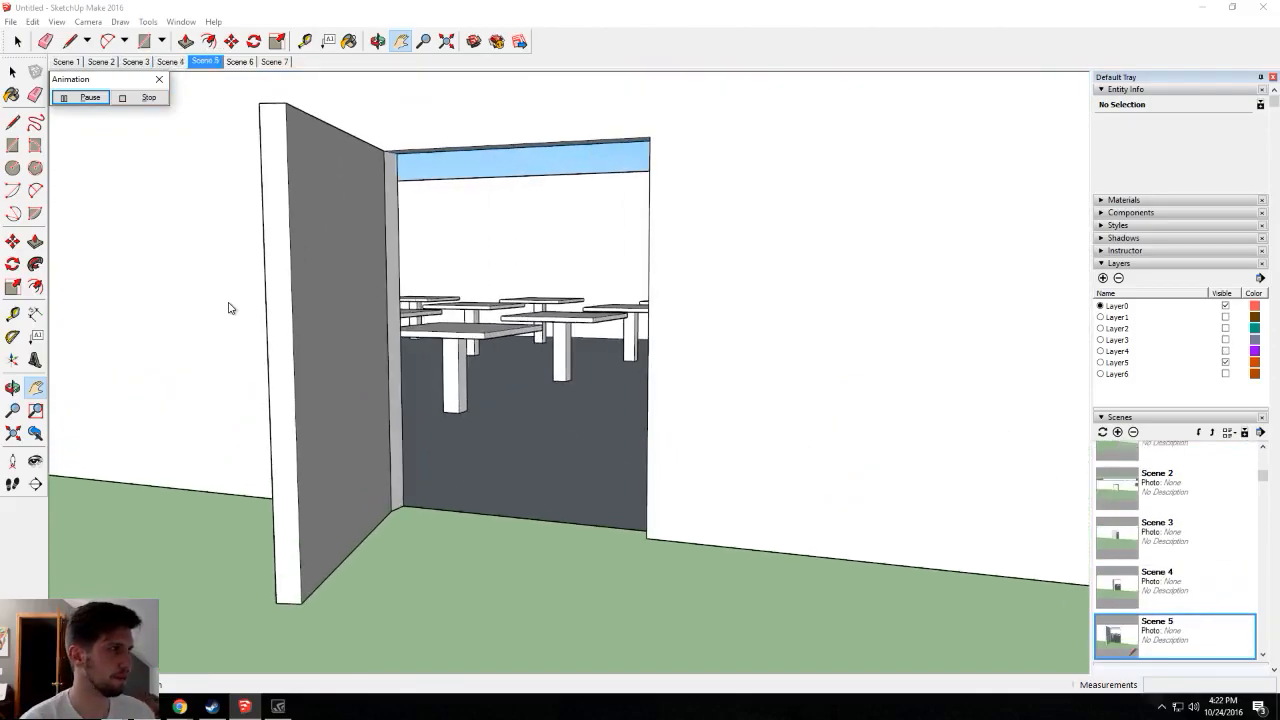
In the animation settings, set the scene delay to 1 second and the scene transition time to 1 second.
{"action": "left_click", "coordinate": [88, 21]}
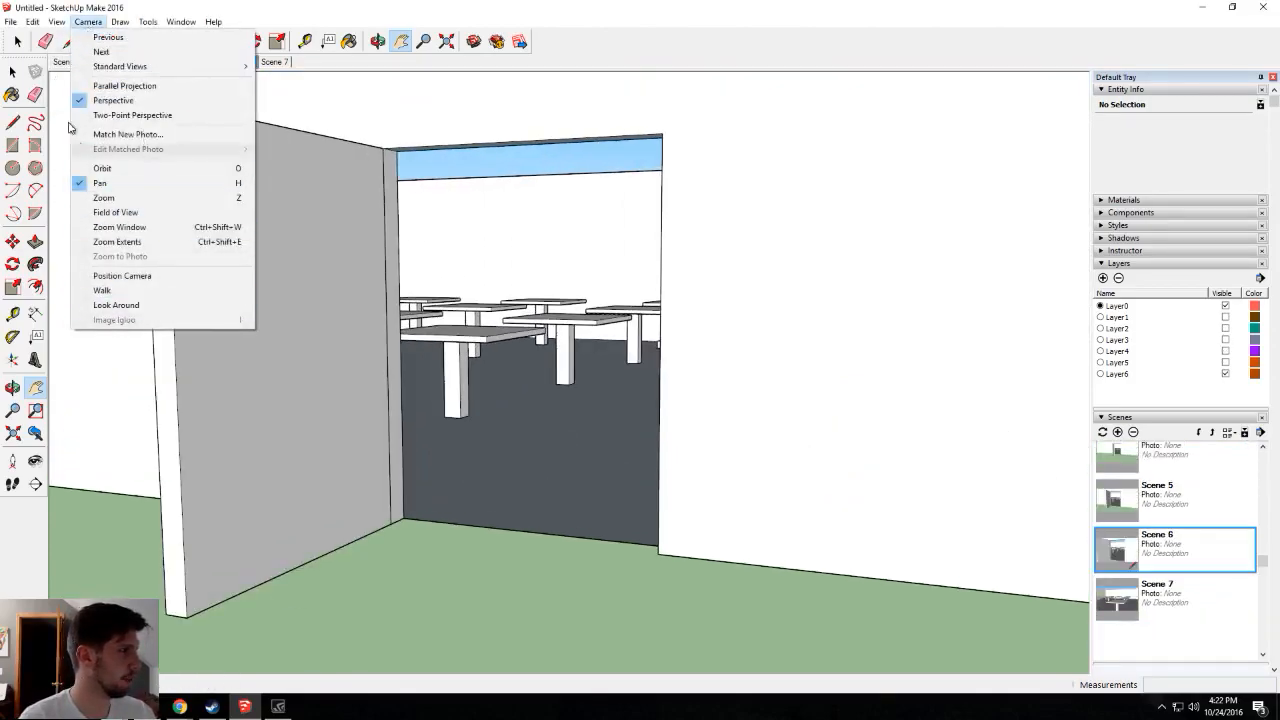
{"action": "mouse_move", "coordinate": [131, 233]}
{"action": "left_click", "coordinate": [305, 330]}
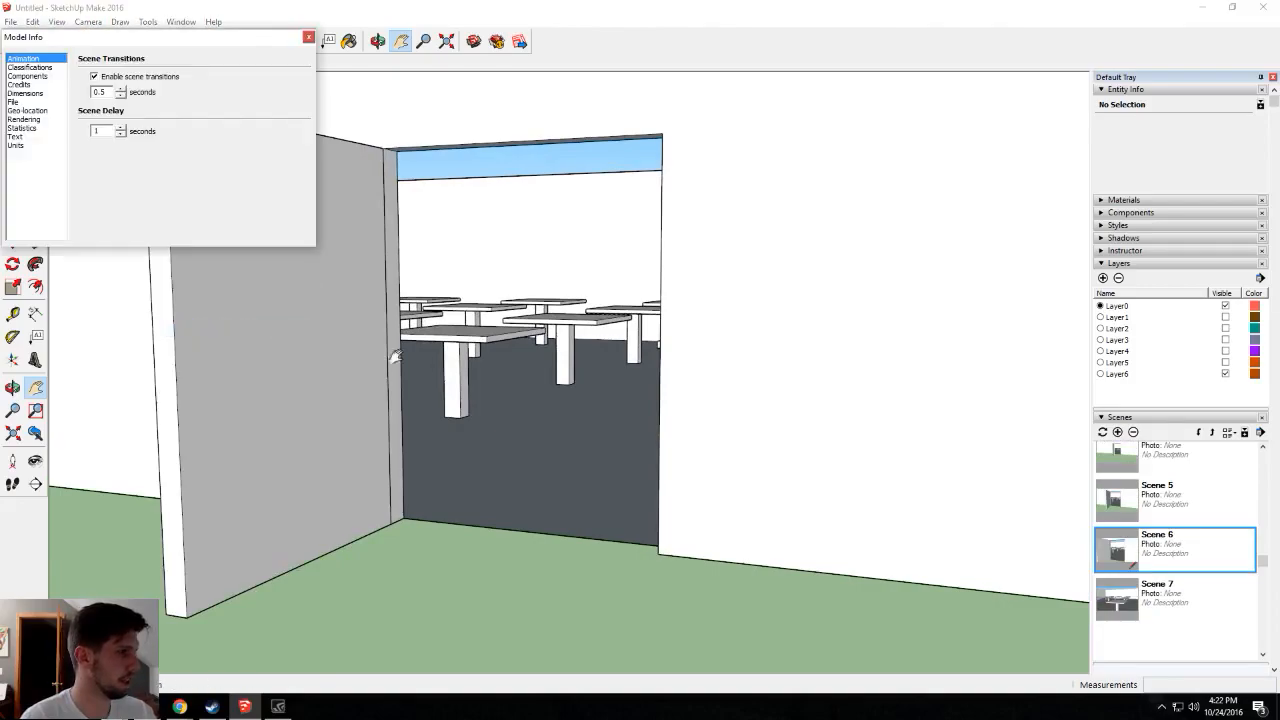
{"action": "left_click", "coordinate": [121, 136]}
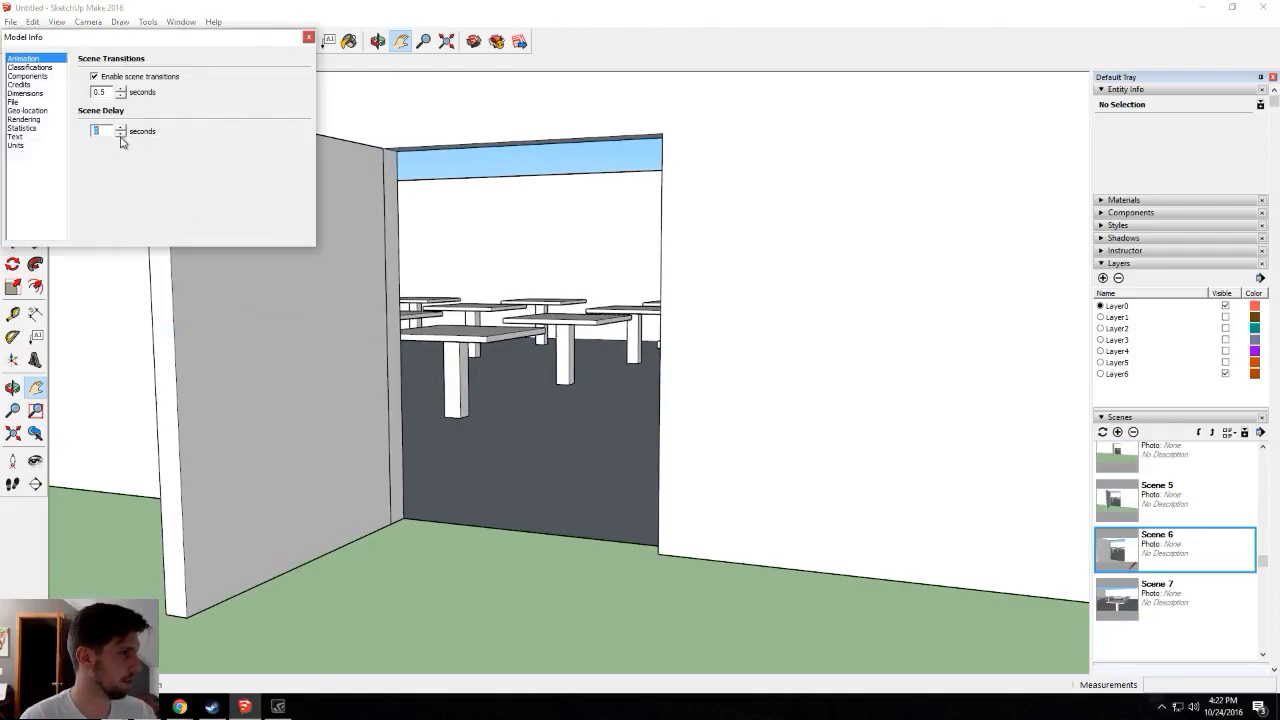
{"action": "type", "text": "."}
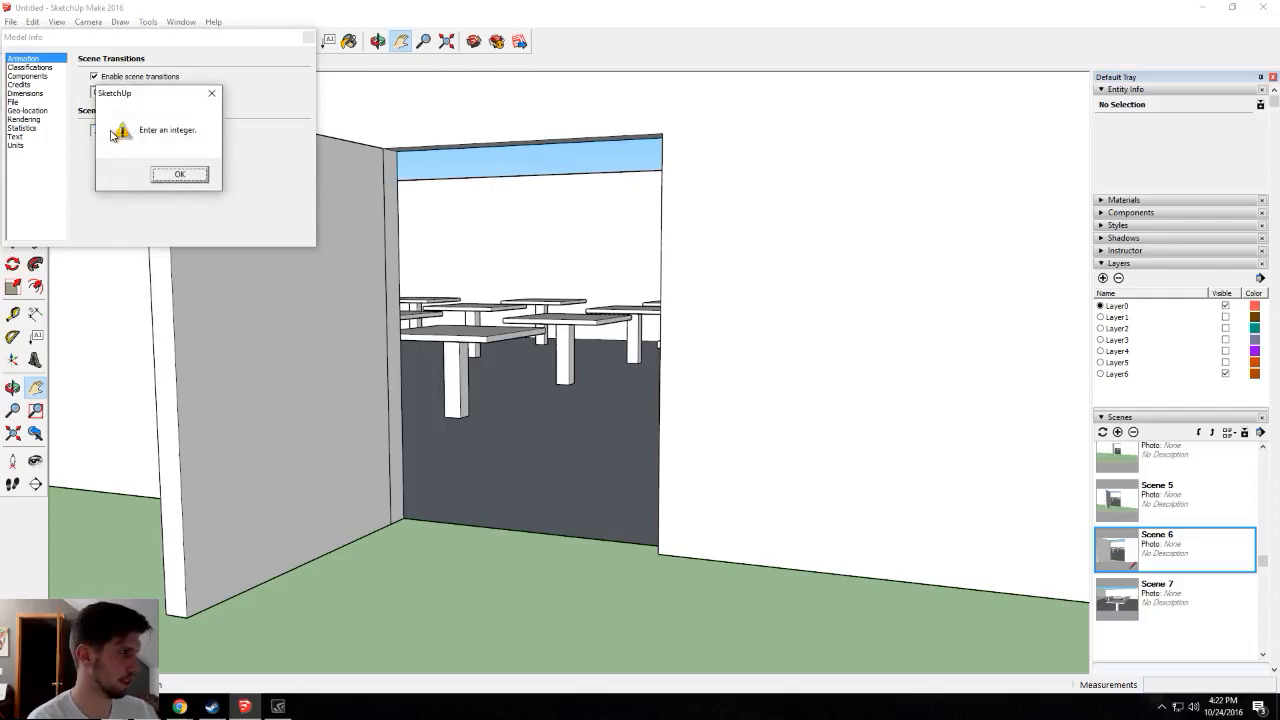
{"action": "left_click", "coordinate": [172, 174]}
{"action": "type", "text": "1"}
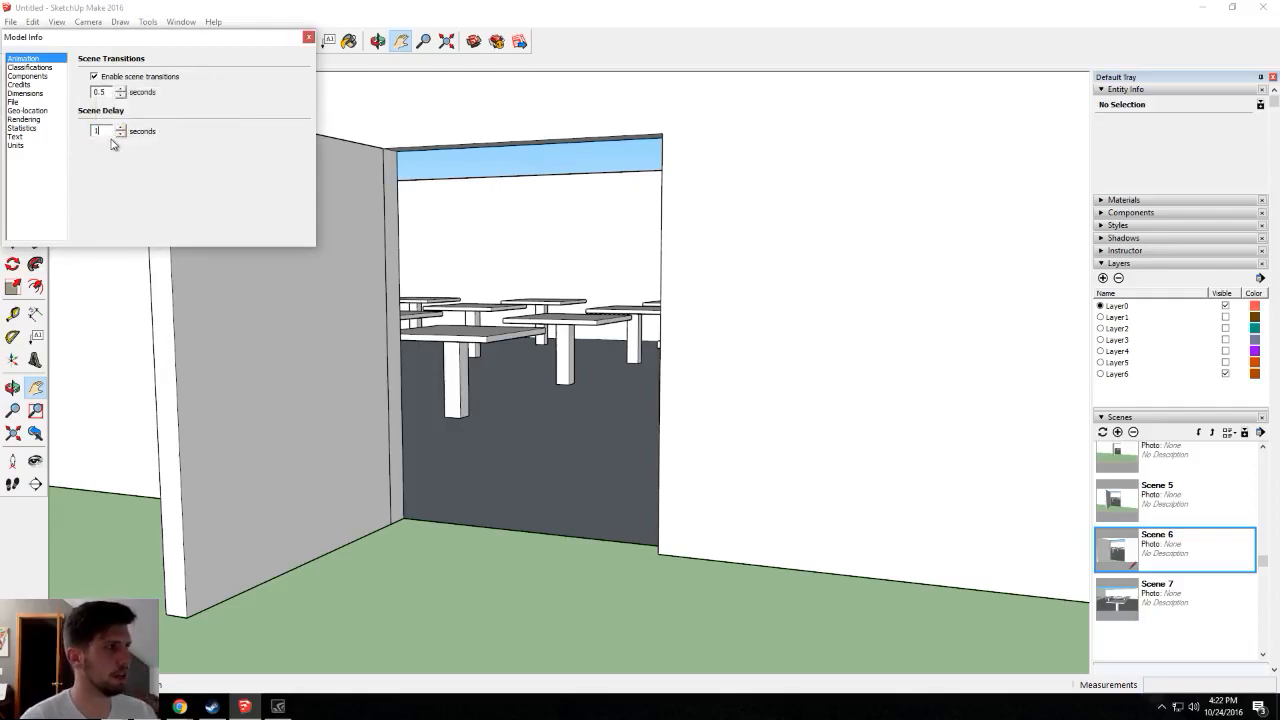
{"action": "left_click", "coordinate": [120, 90]}
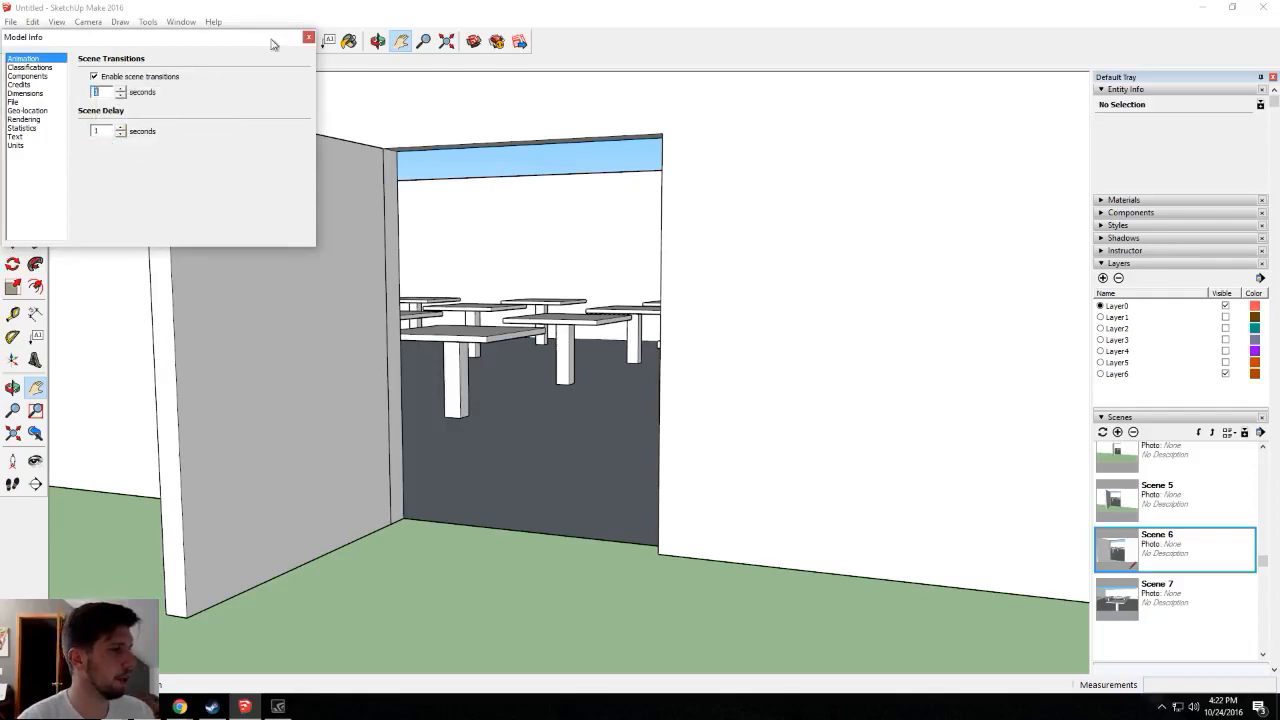